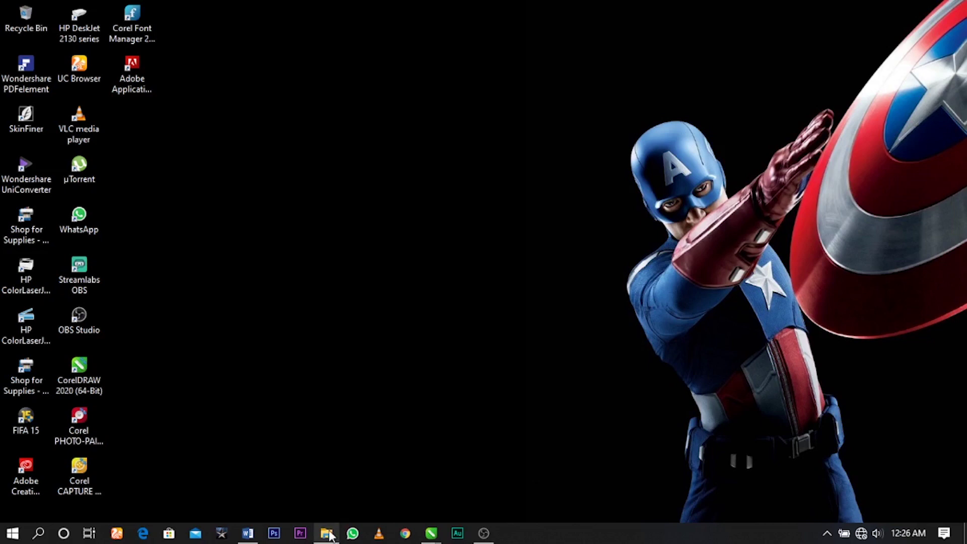
# Step: Set the new document's page size to A5 portrait, 148 × 210 mm, and fit the page in view
pyautogui.click(327, 534)
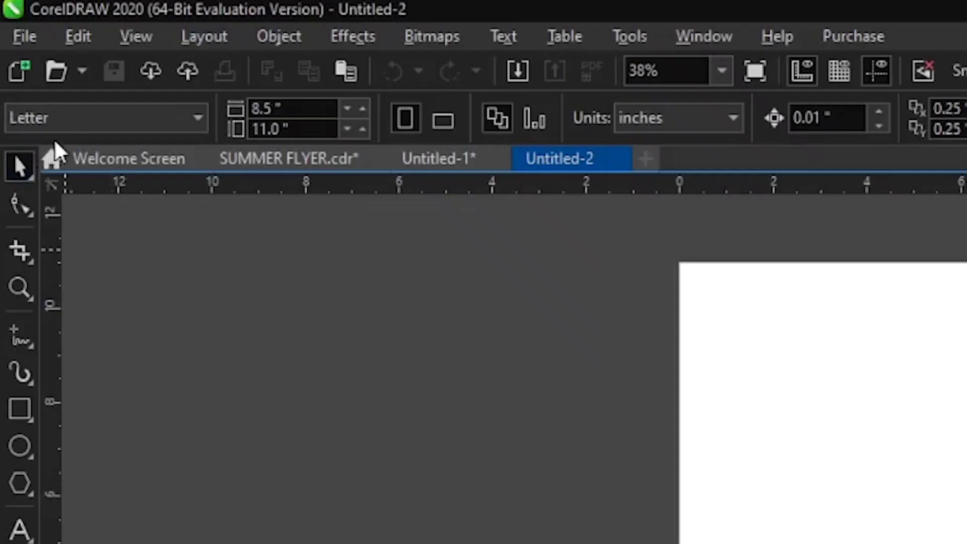
pyautogui.click(34, 72)
pyautogui.click(68, 182)
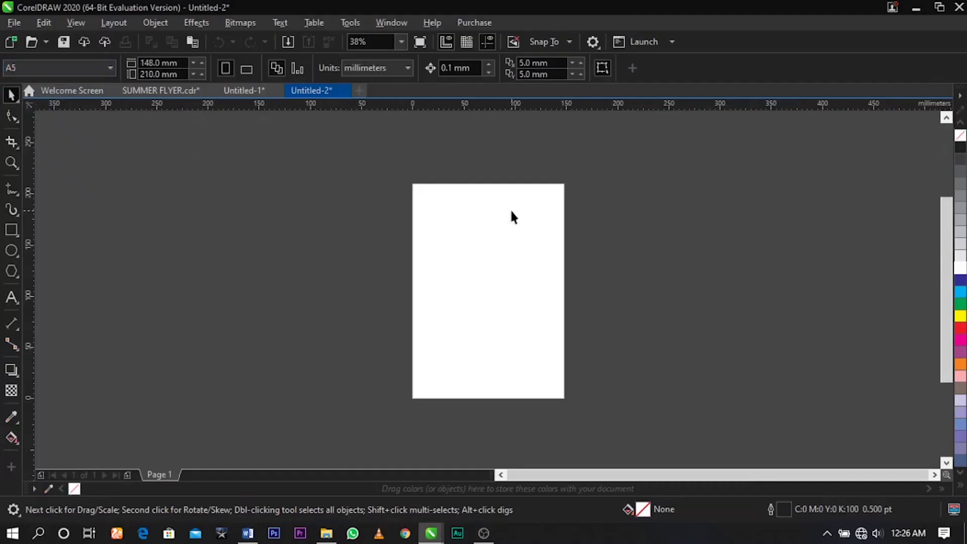
pyautogui.hotkey('shift', 'F4')
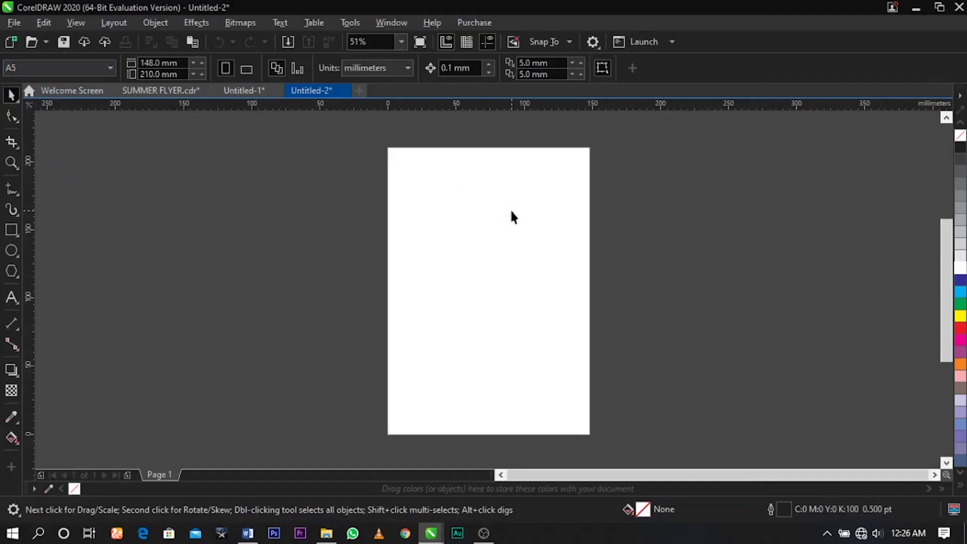
# Step: Import the party flyer images together from the PARTY FLYER folder in Downloads
pyautogui.rightClick(644, 201)
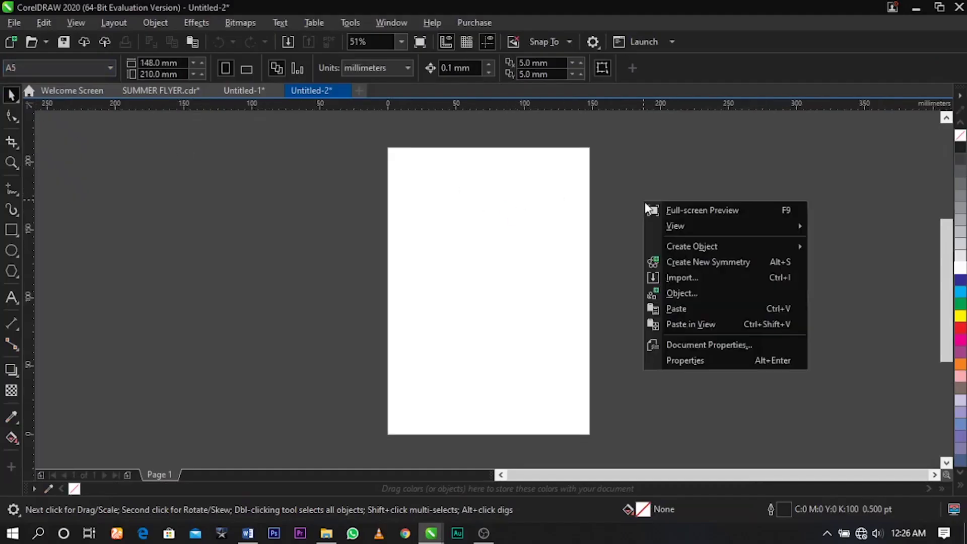
pyautogui.click(669, 281)
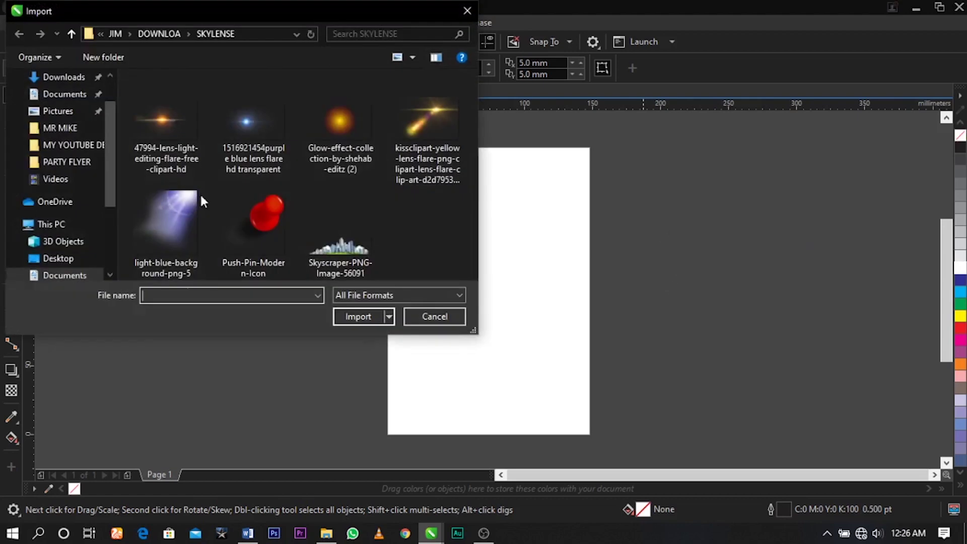
pyautogui.scroll(2, 48, 141)
pyautogui.click(64, 123)
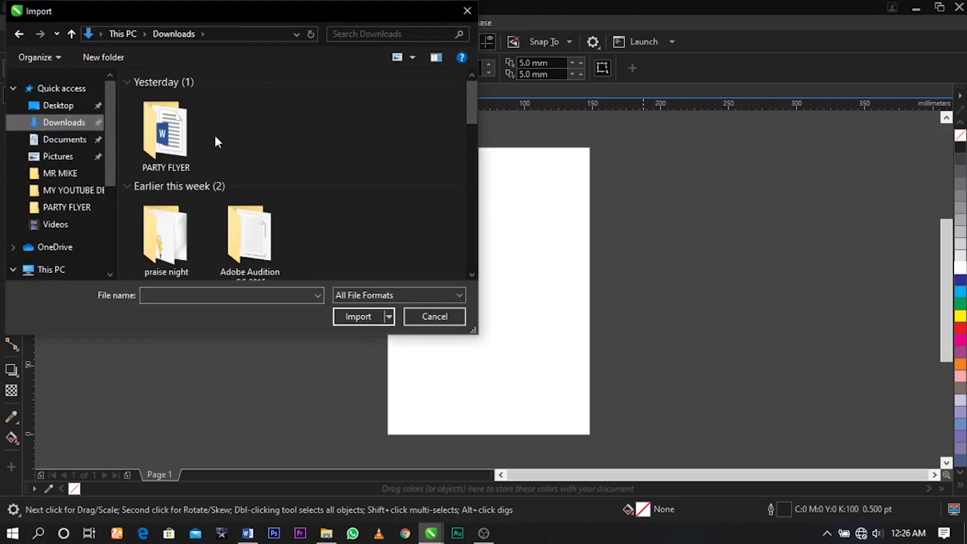
pyautogui.doubleClick(179, 139)
pyautogui.doubleClick(251, 110)
pyautogui.click(166, 221)
pyautogui.scroll(-1, 395, 227)
pyautogui.click(395, 224)
pyautogui.keyDown('shift'); pyautogui.click(165, 126); pyautogui.keyUp('shift')
pyautogui.click(364, 317)
# Step: Place the imported images beside the page, with the red glee logo and the speaker to its left
pyautogui.moveTo(639, 170); pyautogui.dragTo(764, 260)
pyautogui.moveTo(644, 260); pyautogui.dragTo(733, 348)
pyautogui.moveTo(751, 278); pyautogui.dragTo(856, 351)
pyautogui.moveTo(789, 199); pyautogui.dragTo(841, 233)
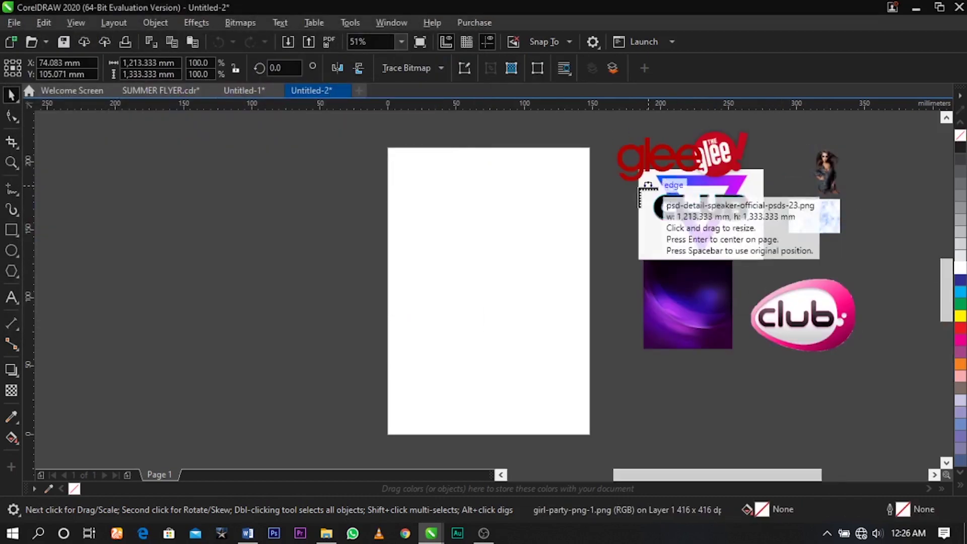
pyautogui.moveTo(650, 160); pyautogui.dragTo(212, 169)
pyautogui.click(212, 168)
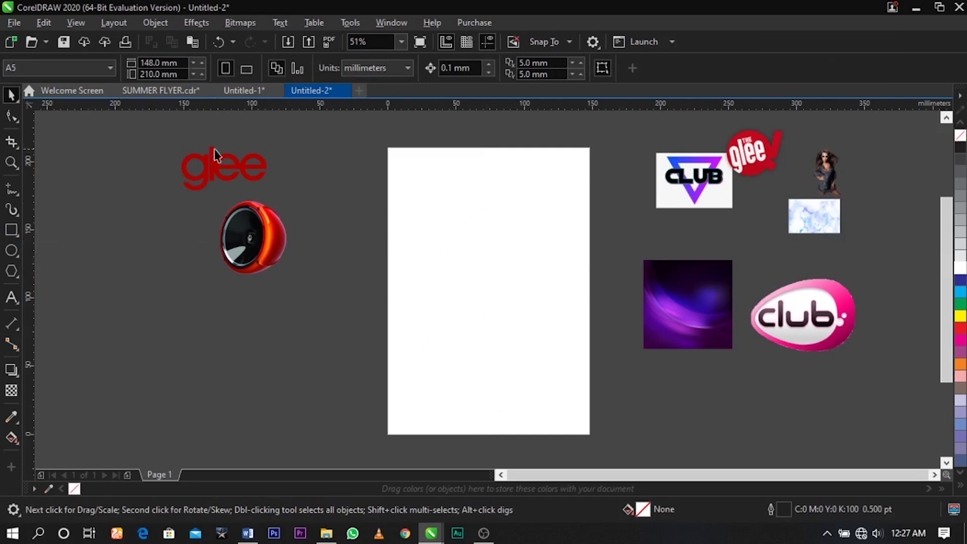
# Step: Create a page-sized rectangle of 148 × 210 mm and remove its outline
pyautogui.doubleClick(10, 231)
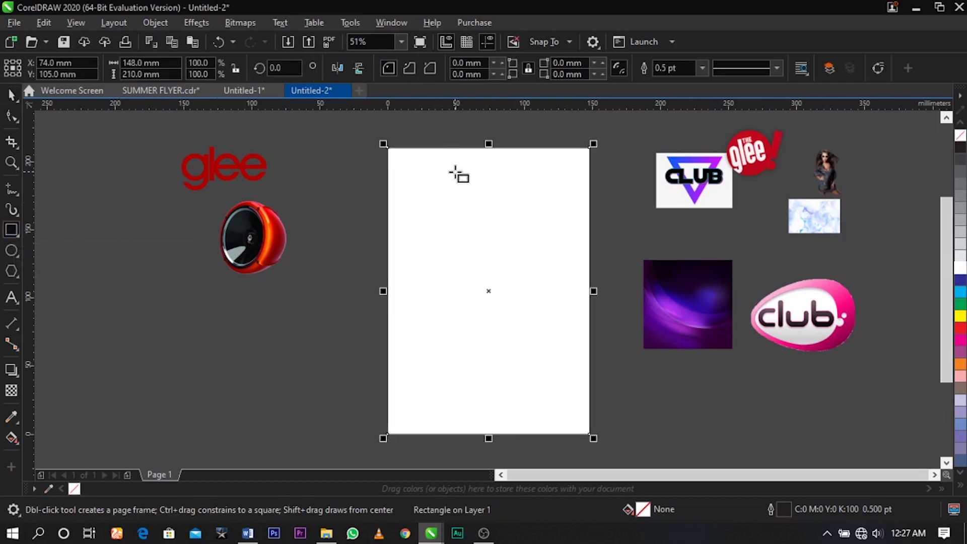
pyautogui.rightClick(960, 136)
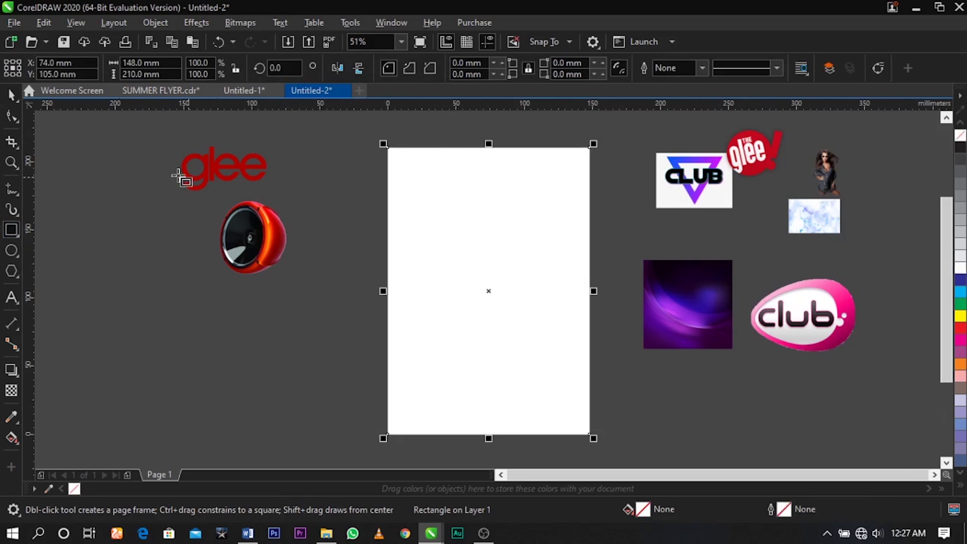
pyautogui.click(11, 95)
pyautogui.click(361, 215)
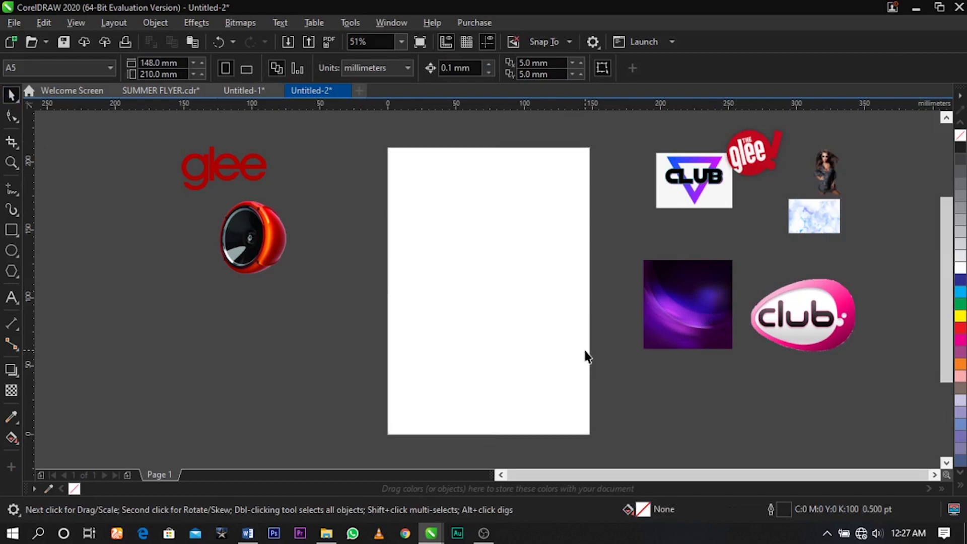
# Step: PowerClip the purple wave background image inside the page-sized rectangle
pyautogui.click(708, 316)
pyautogui.rightClick(693, 308)
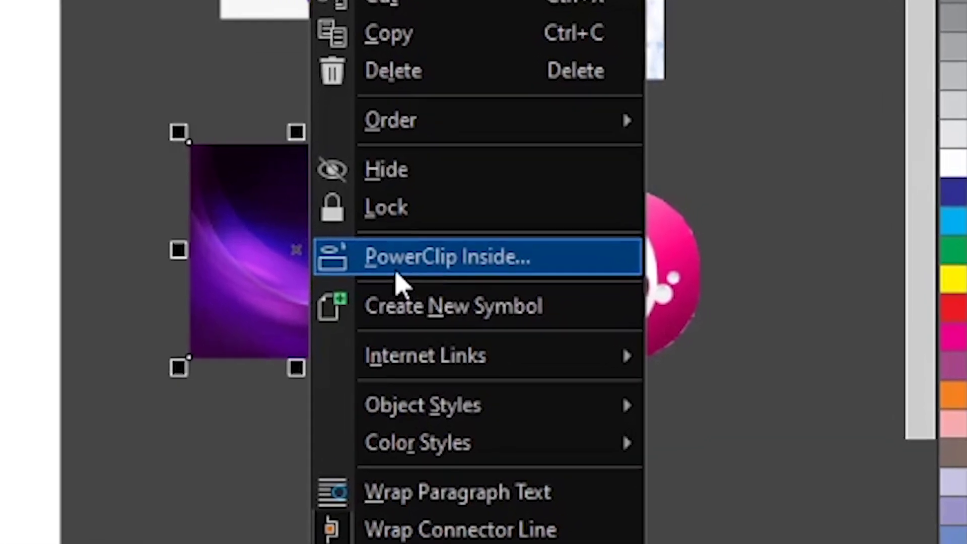
pyautogui.click(397, 272)
pyautogui.click(520, 273)
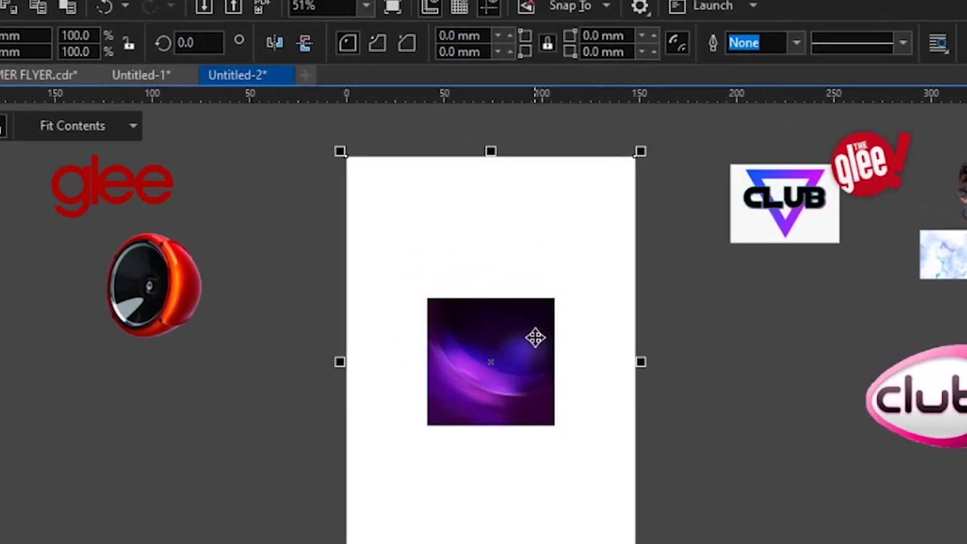
# Step: Edit the PowerClip contents and enlarge the purple background to about 238 mm square so it covers the page frame
pyautogui.rightClick(520, 274)
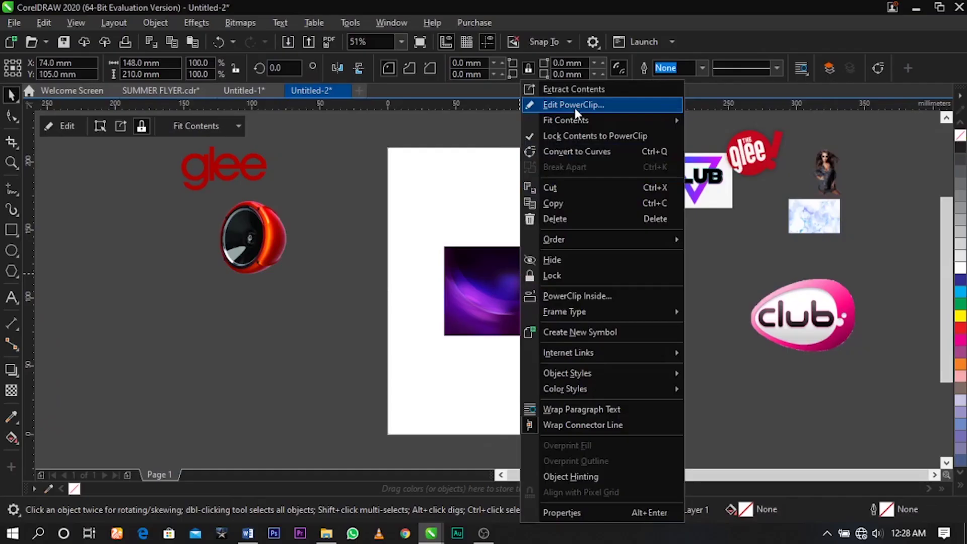
pyautogui.click(687, 91)
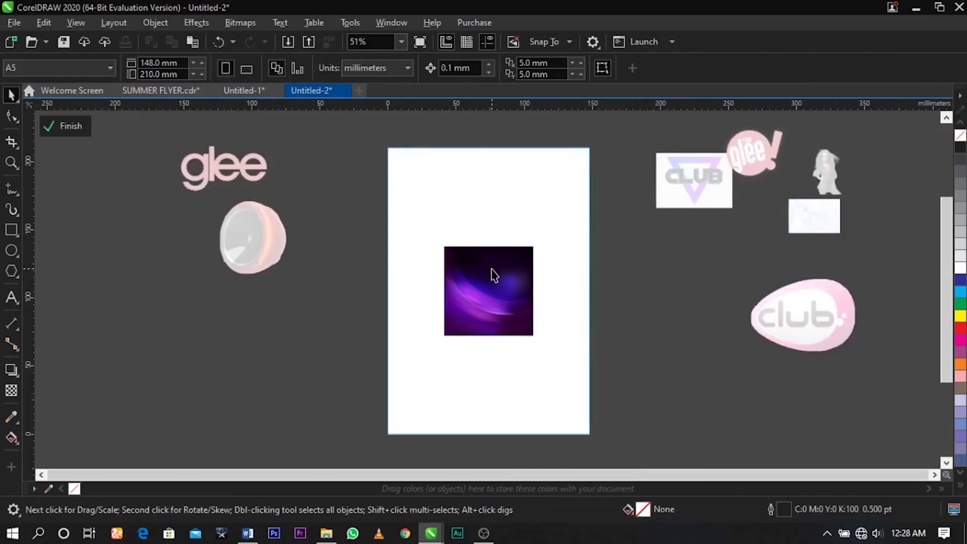
pyautogui.moveTo(542, 243); pyautogui.dragTo(607, 179)
pyautogui.moveTo(533, 271); pyautogui.dragTo(529, 232)
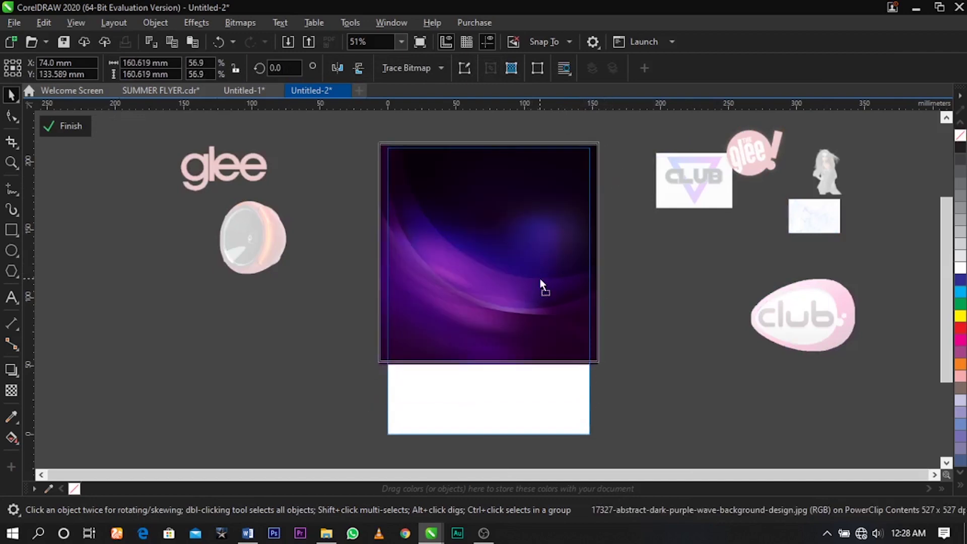
pyautogui.moveTo(602, 366); pyautogui.dragTo(629, 392)
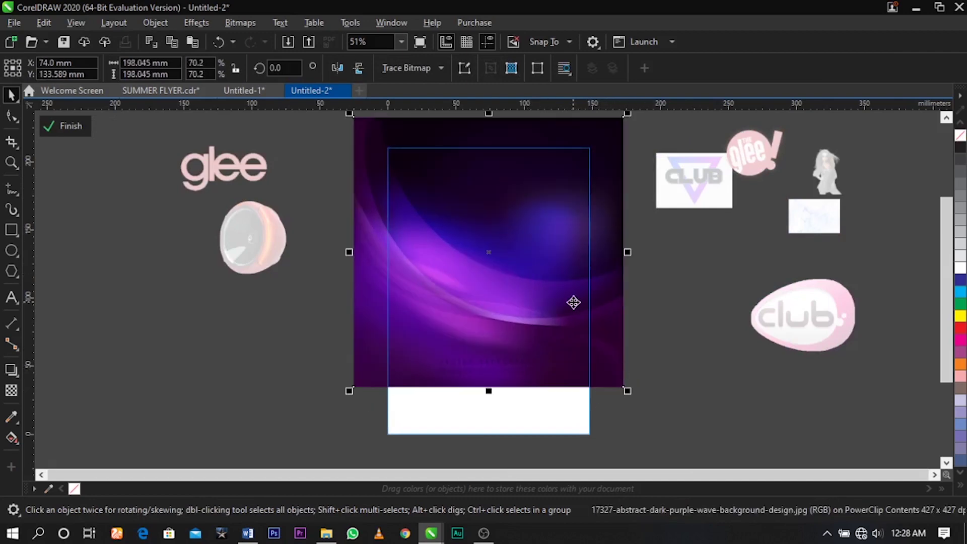
pyautogui.moveTo(573, 302); pyautogui.dragTo(579, 328)
pyautogui.moveTo(628, 426); pyautogui.dragTo(653, 455)
pyautogui.moveTo(622, 371); pyautogui.dragTo(622, 347)
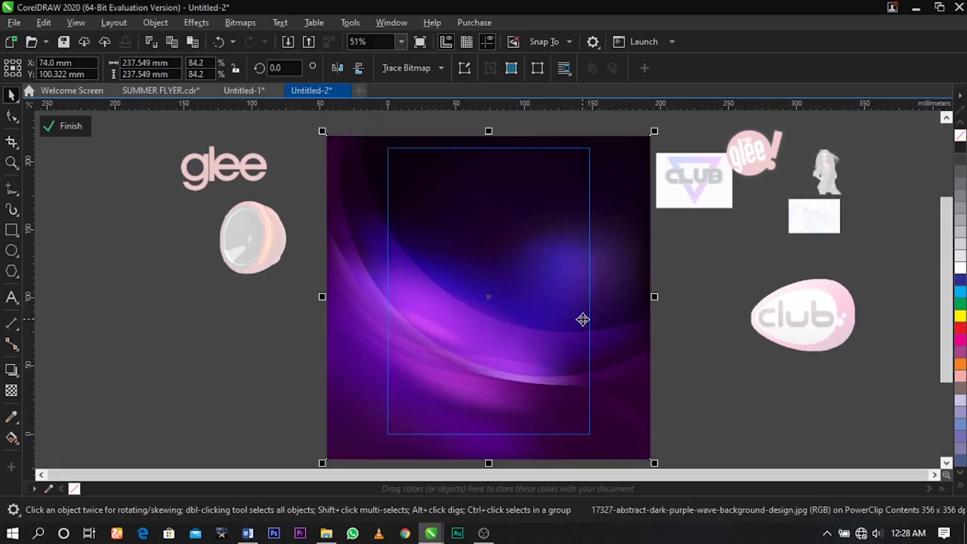
# Step: Mirror the purple background vertically and enlarge it to about 317 mm square, centred over the page frame
pyautogui.click(359, 68)
pyautogui.moveTo(510, 205); pyautogui.dragTo(510, 208)
pyautogui.hotkey('ctrl', 'z')
pyautogui.hotkey('ctrl', 'z')
pyautogui.moveTo(654, 132); pyautogui.dragTo(693, 125)
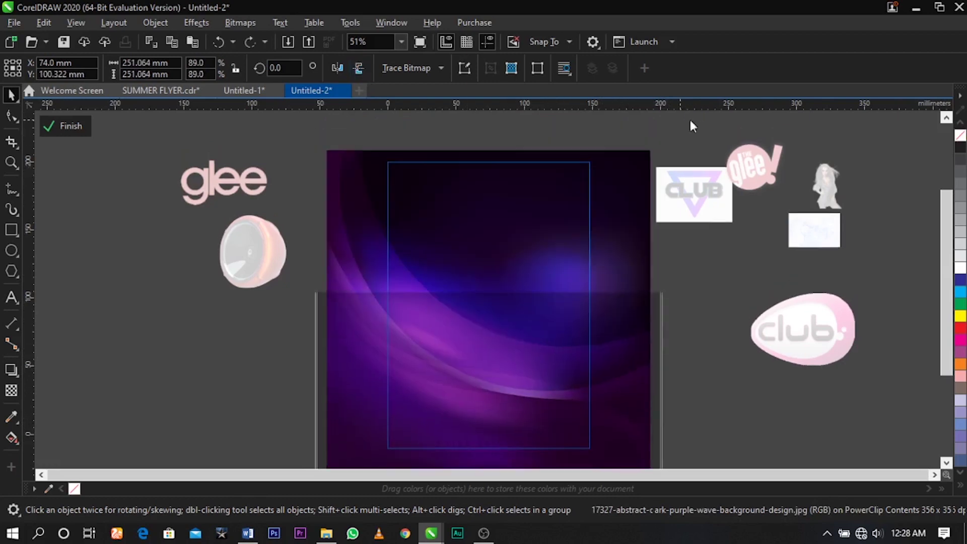
pyautogui.moveTo(627, 202); pyautogui.dragTo(623, 212)
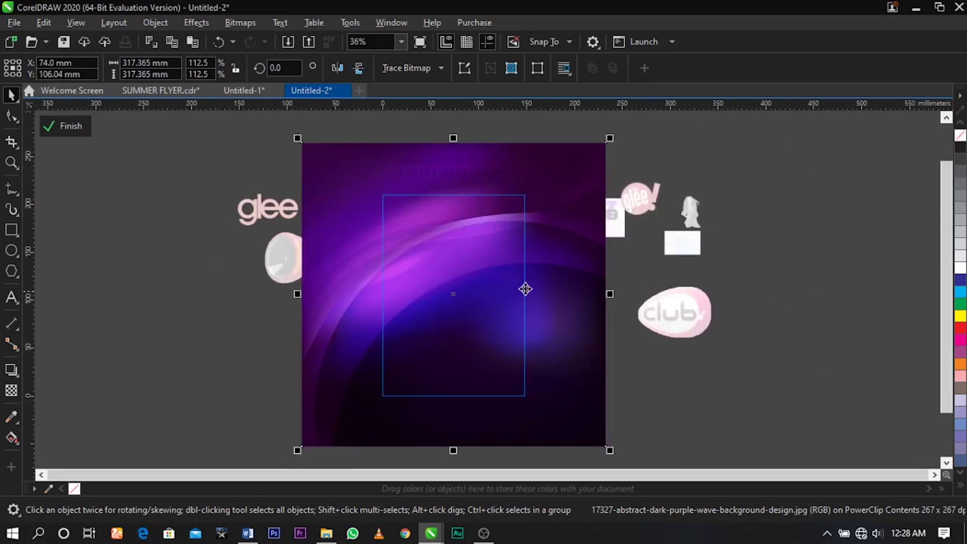
# Step: Apply a Gaussian Blur with a radius of 85 pixels to the purple background and finish editing the PowerClip
pyautogui.click(197, 23)
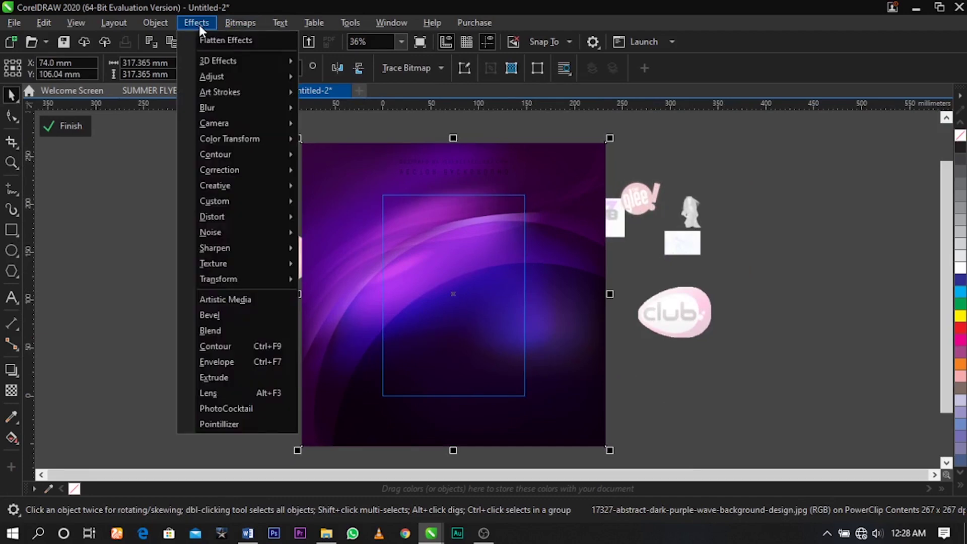
pyautogui.moveTo(212, 107)
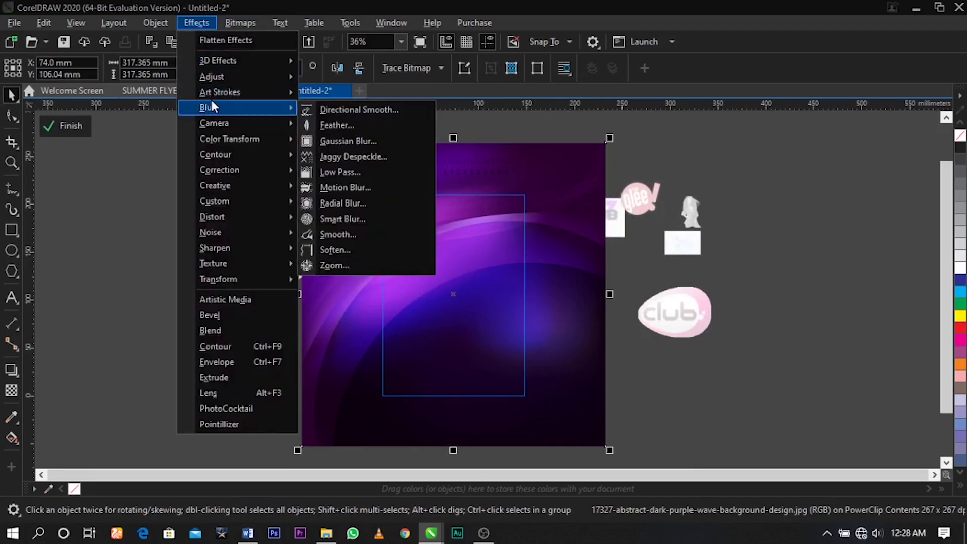
pyautogui.click(243, 24)
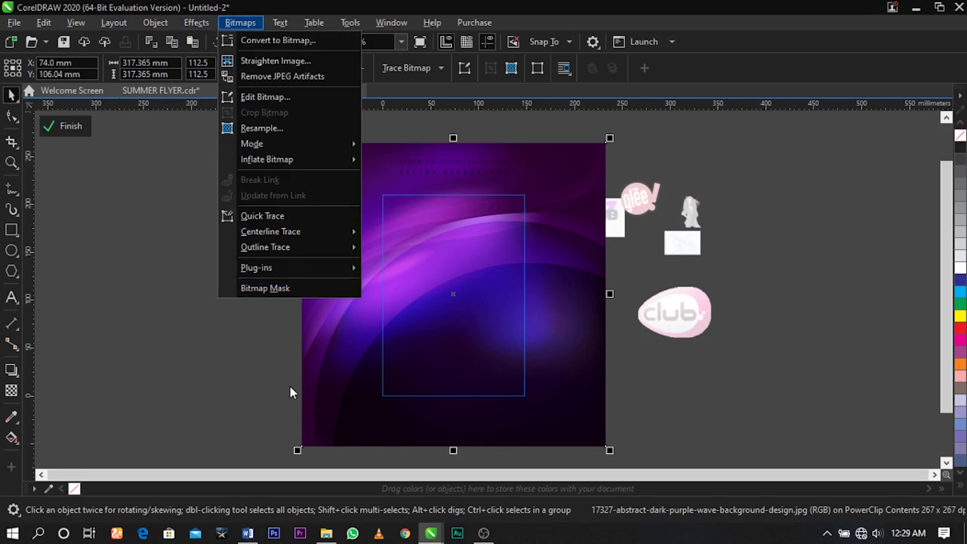
pyautogui.click(198, 24)
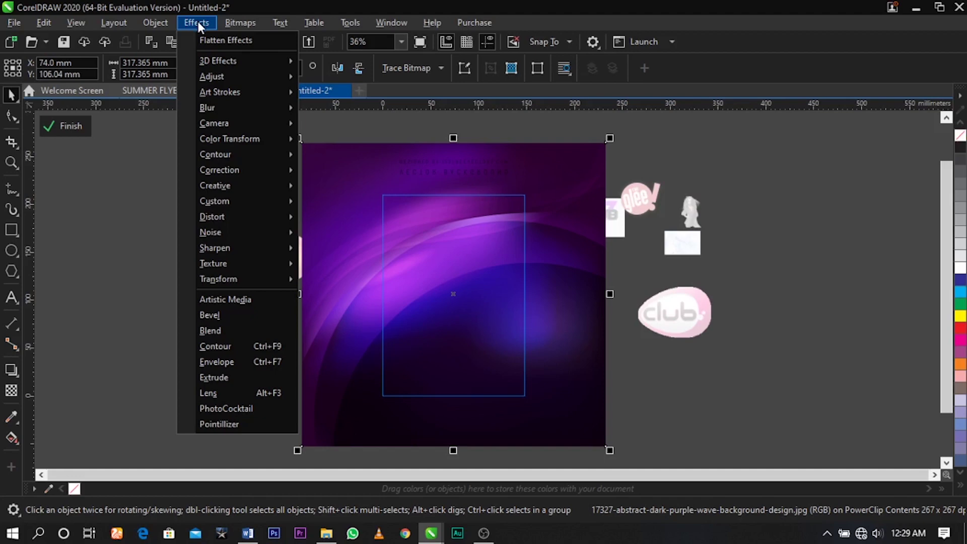
pyautogui.moveTo(224, 105)
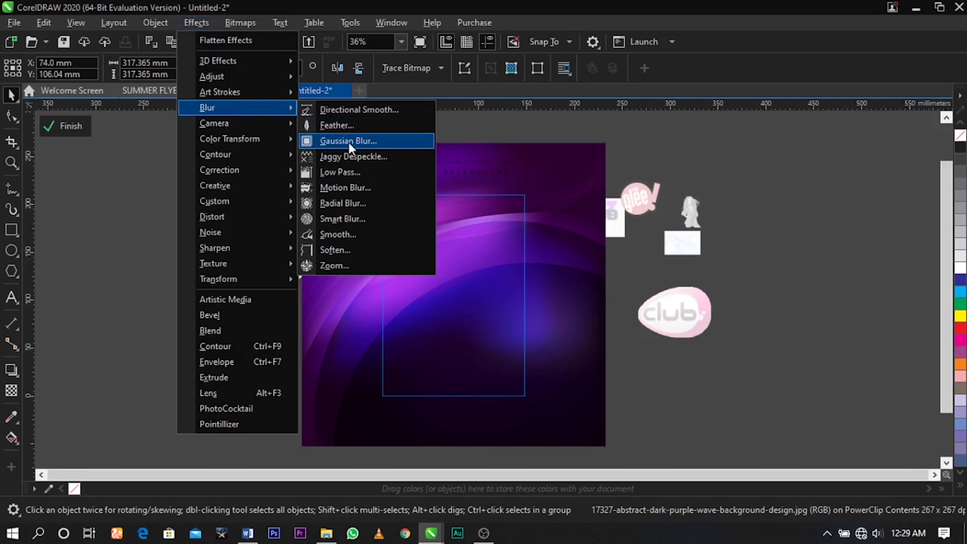
pyautogui.click(349, 143)
pyautogui.moveTo(445, 214); pyautogui.dragTo(194, 86)
pyautogui.click(221, 121)
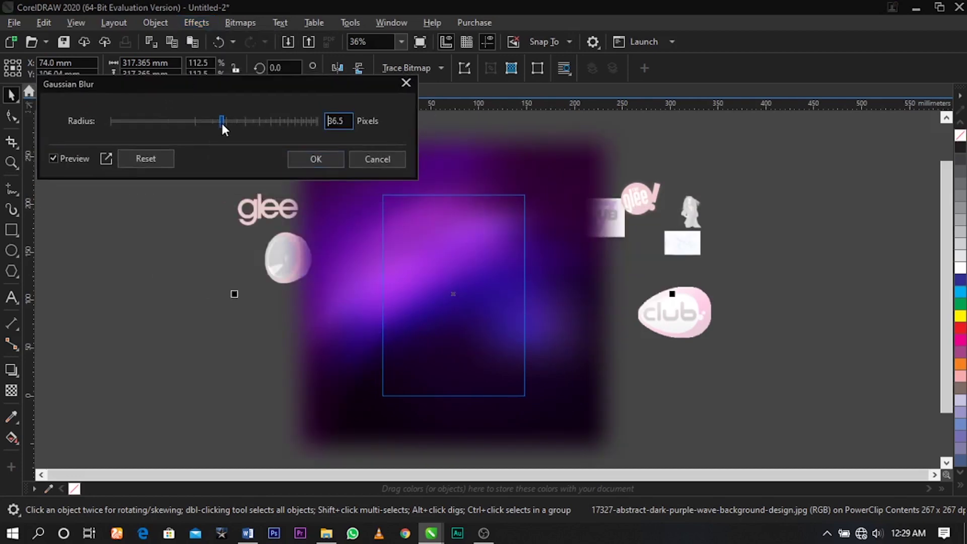
pyautogui.click(255, 122)
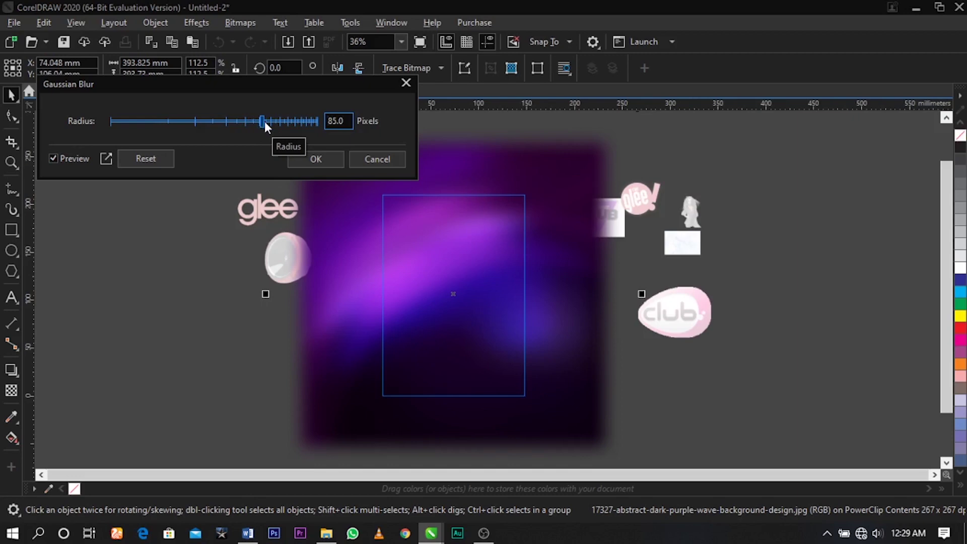
pyautogui.click(325, 158)
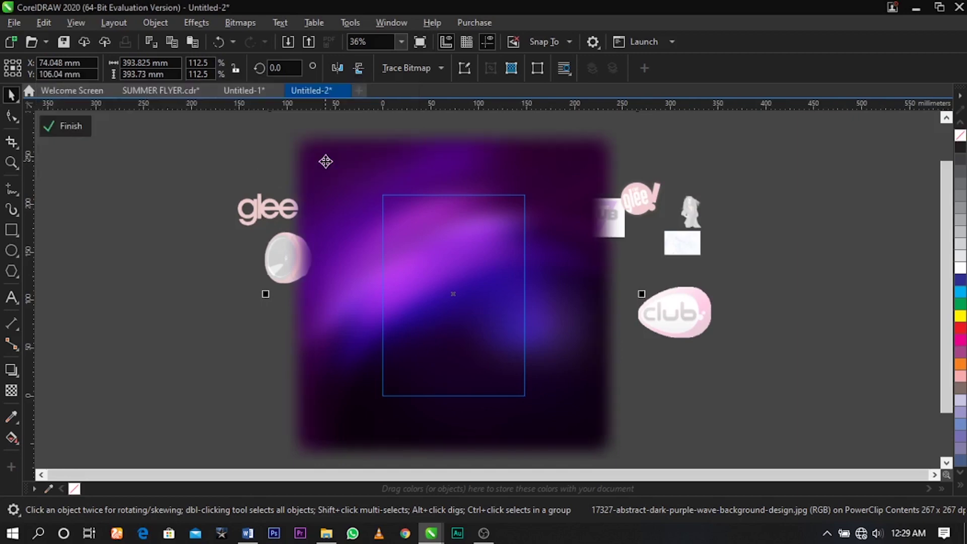
pyautogui.keyDown('ctrl'); pyautogui.click(794, 256); pyautogui.keyUp('ctrl')
# Step: Move the image of the woman in sunglasses onto the page and enlarge it
pyautogui.press('z')
pyautogui.moveTo(325, 173); pyautogui.dragTo(645, 410)
pyautogui.press('space')
pyautogui.click(676, 363)
pyautogui.moveTo(796, 172); pyautogui.dragTo(429, 310)
pyautogui.moveTo(458, 280); pyautogui.dragTo(530, 204)
pyautogui.moveTo(478, 260); pyautogui.dragTo(482, 240)
# Step: Adjust the woman's image to about 151 × 172 mm and position it in the middle of the page
pyautogui.press('z')
pyautogui.moveTo(301, 129); pyautogui.dragTo(527, 336)
pyautogui.press('space')
pyautogui.click(609, 427)
pyautogui.click(613, 428)
pyautogui.moveTo(613, 428); pyautogui.dragTo(622, 447)
pyautogui.click(608, 429)
pyautogui.click(607, 429)
pyautogui.moveTo(535, 372); pyautogui.dragTo(533, 375)
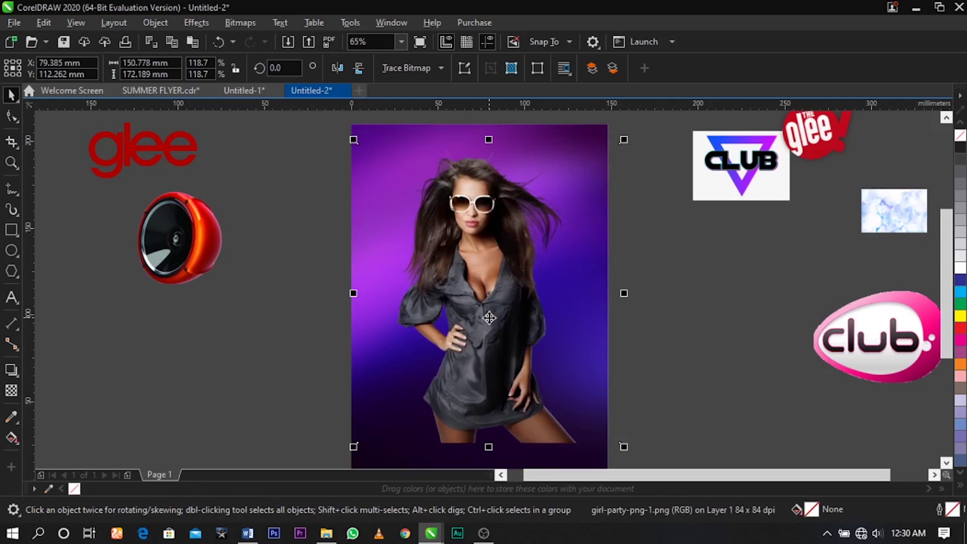
# Step: Apply a vertical fountain transparency to the woman's image, fading it out below the chest, and move the image slightly down
pyautogui.click(11, 390)
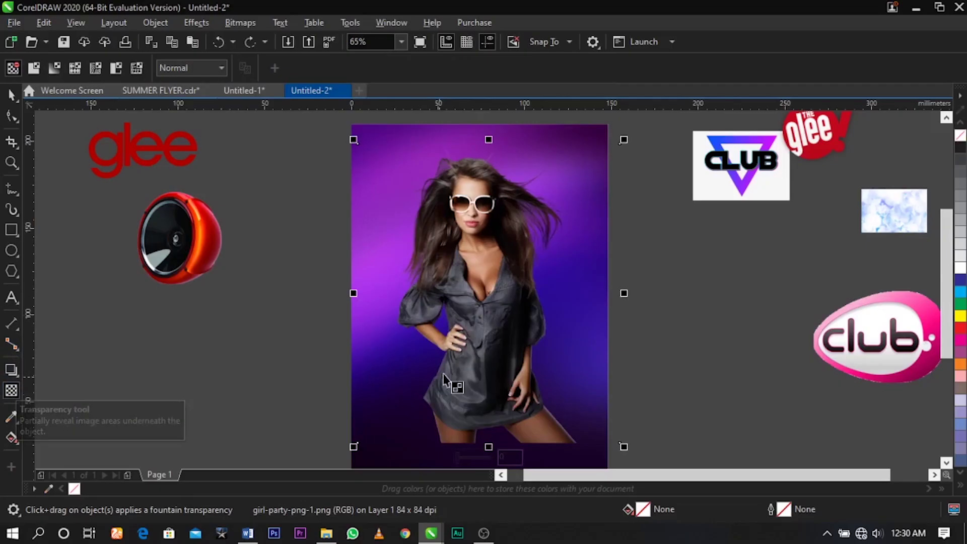
pyautogui.moveTo(485, 284); pyautogui.dragTo(486, 380)
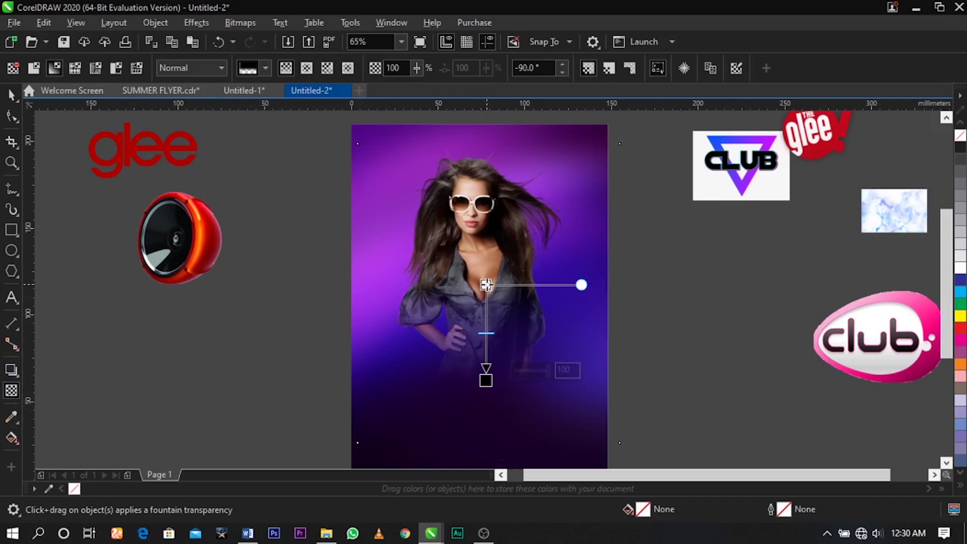
pyautogui.moveTo(486, 285); pyautogui.dragTo(486, 252)
pyautogui.moveTo(486, 380); pyautogui.dragTo(485, 342)
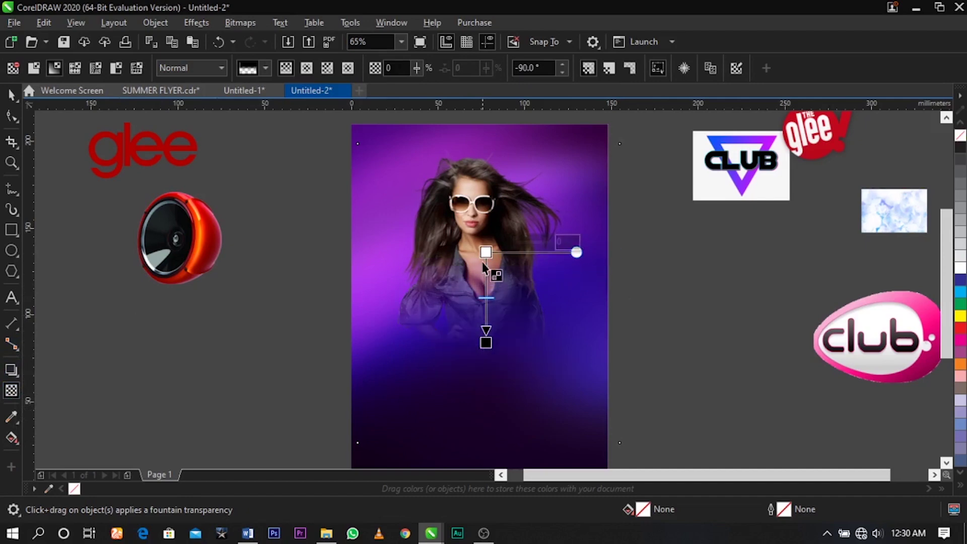
pyautogui.moveTo(485, 252); pyautogui.dragTo(486, 238)
pyautogui.moveTo(485, 342); pyautogui.dragTo(486, 320)
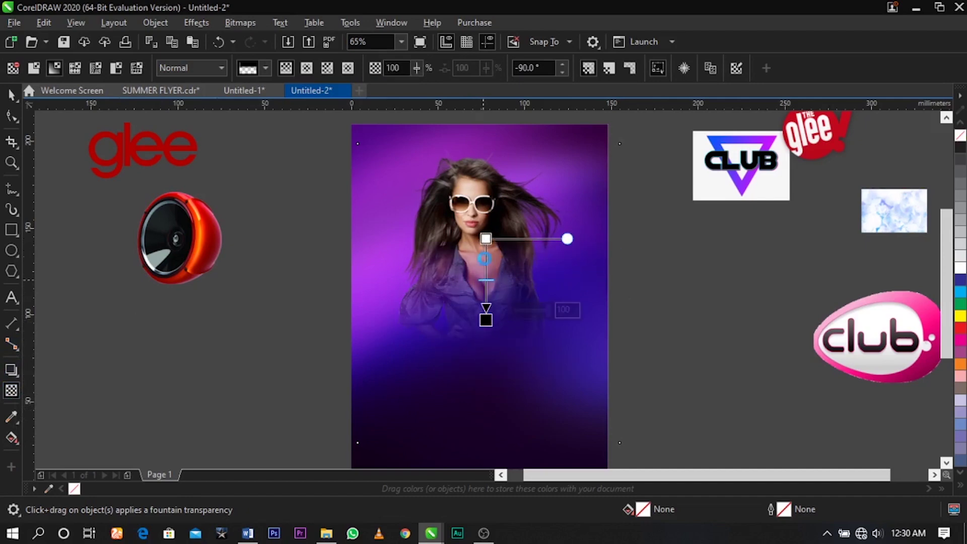
pyautogui.moveTo(485, 239); pyautogui.dragTo(486, 253)
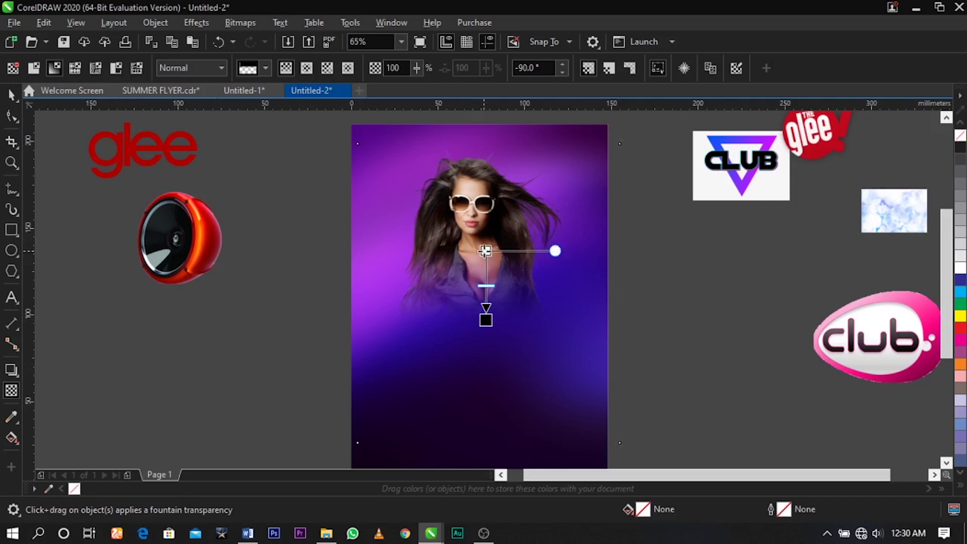
pyautogui.press('space')
pyautogui.moveTo(548, 357); pyautogui.dragTo(548, 364)
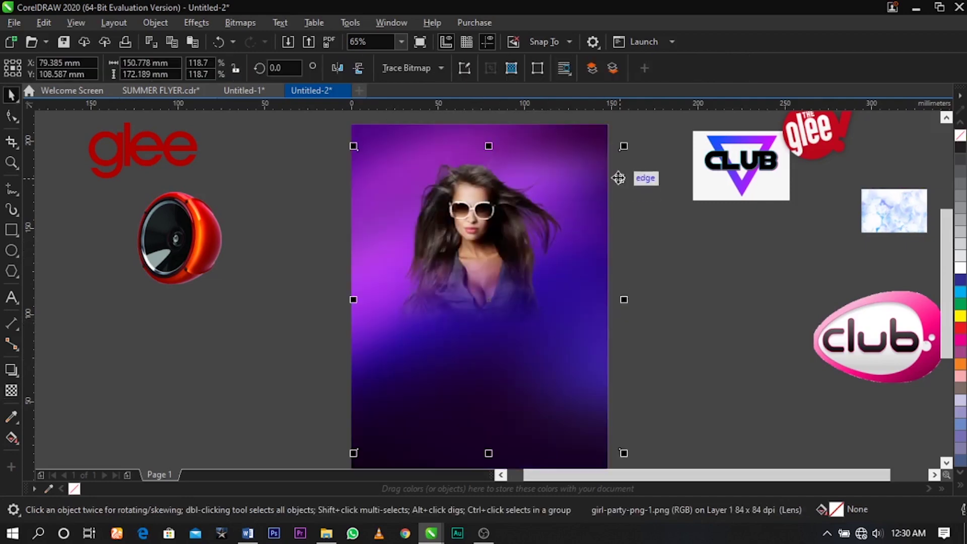
# Step: Enlarge the woman's image to about 163 × 186 mm and reposition it slightly lower, near the middle of the page
pyautogui.moveTo(624, 150); pyautogui.dragTo(634, 137)
pyautogui.moveTo(544, 191); pyautogui.dragTo(541, 204)
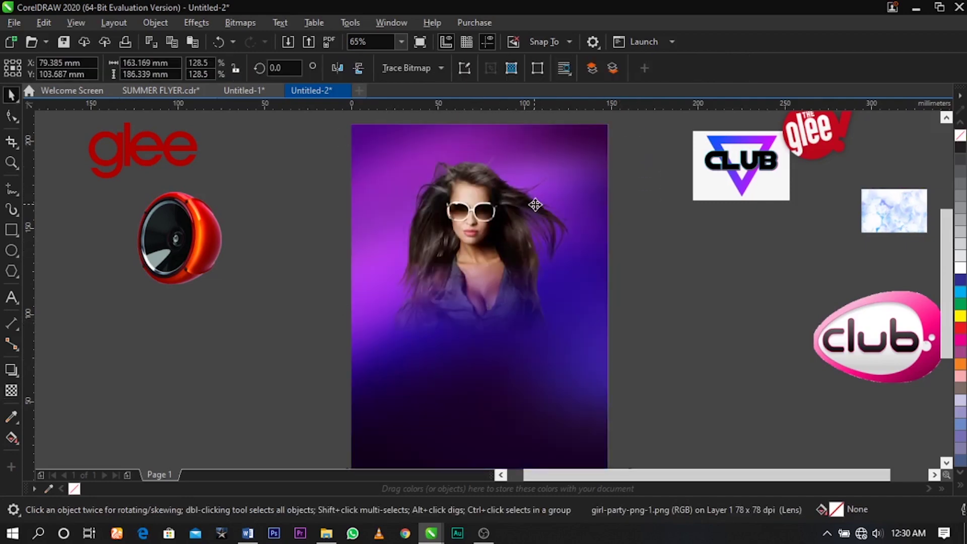
pyautogui.click(672, 254)
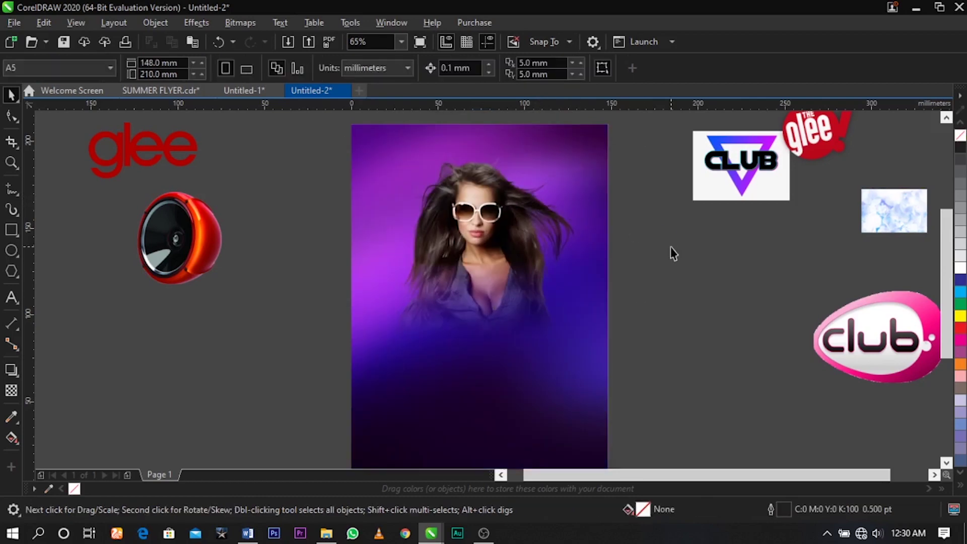
pyautogui.moveTo(543, 253); pyautogui.dragTo(539, 249)
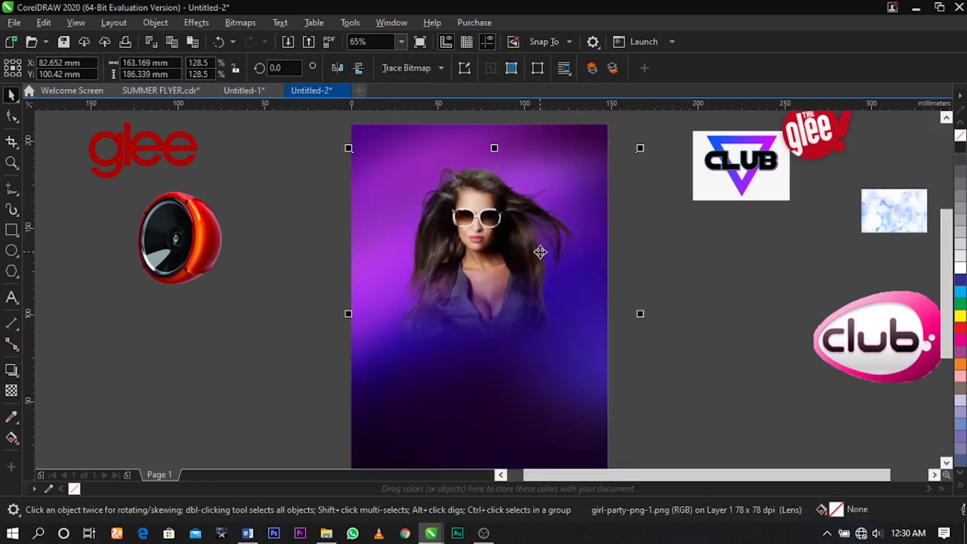
pyautogui.click(755, 305)
# Step: PowerClip the woman's image inside the purple background rectangle
pyautogui.click(515, 287)
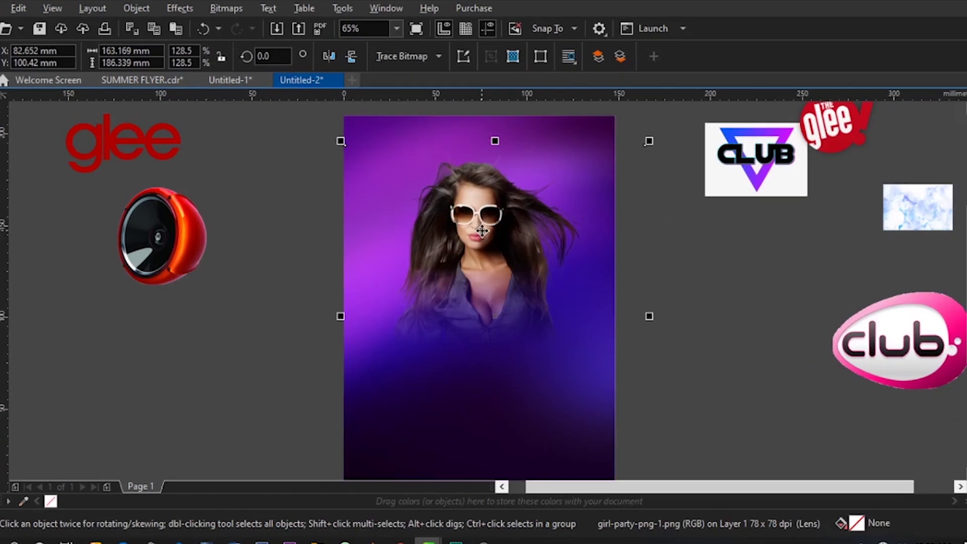
pyautogui.rightClick(482, 137)
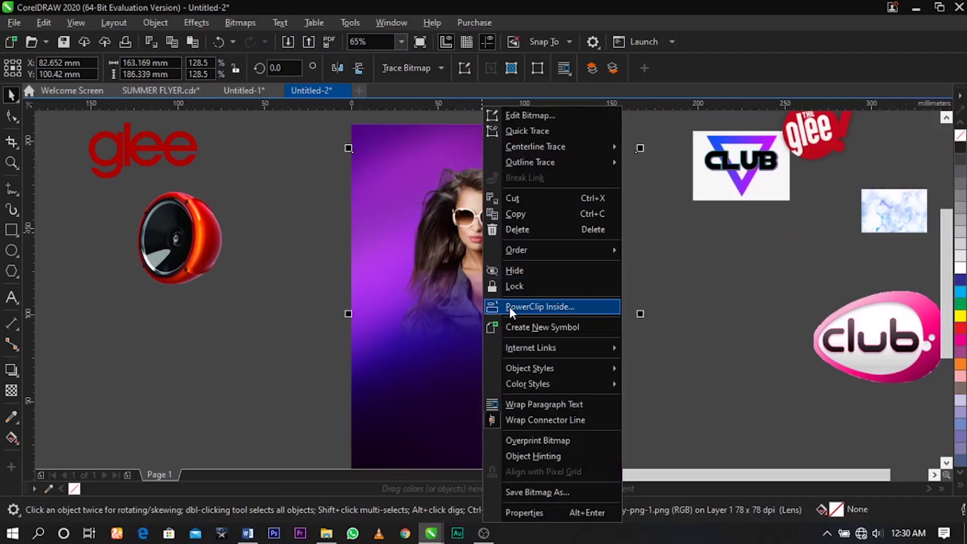
pyautogui.click(511, 337)
pyautogui.click(424, 132)
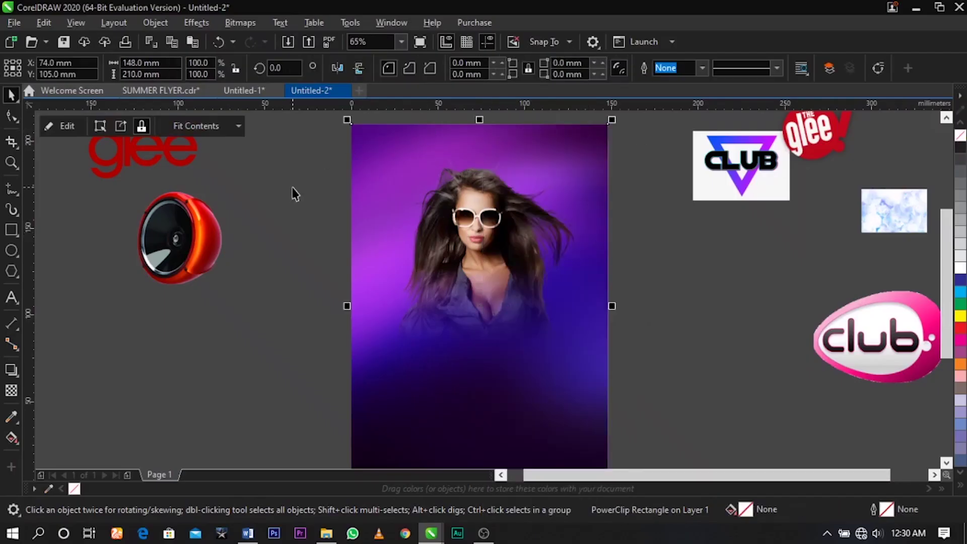
# Step: Move the PowerClip rectangle off the page to check that the woman moves with it, and centre it back on the page
pyautogui.click(293, 189)
pyautogui.moveTo(431, 202); pyautogui.dragTo(302, 218)
pyautogui.moveTo(369, 230)
pyautogui.mouseDown()
pyautogui.moveTo(605, 231)
pyautogui.moveTo(373, 245)
pyautogui.mouseUp()
pyautogui.moveTo(344, 246); pyautogui.dragTo(576, 246)
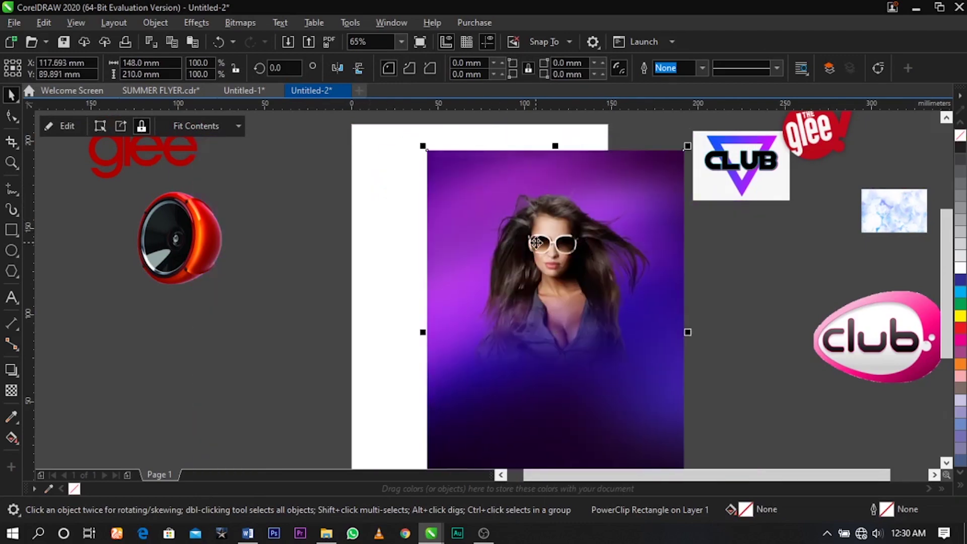
pyautogui.press('p')
pyautogui.click(729, 263)
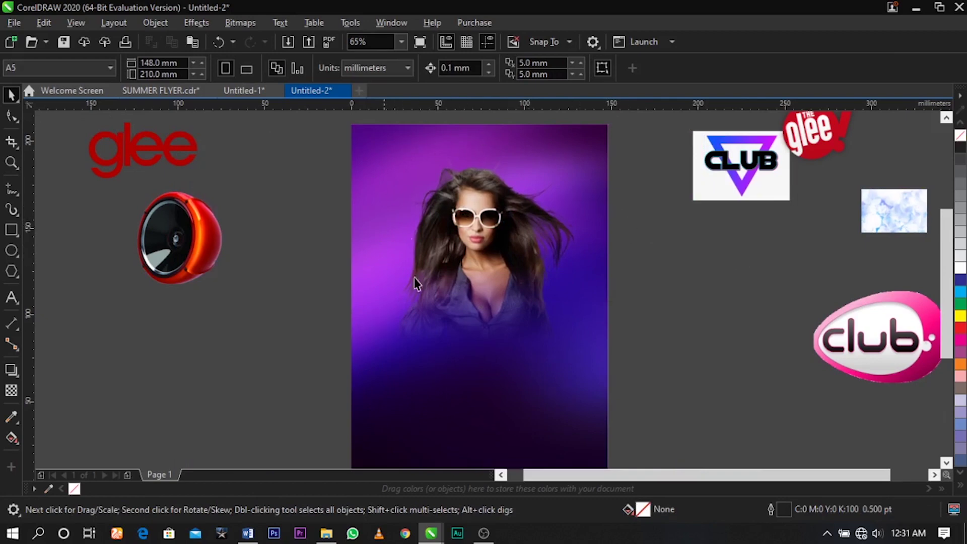
# Step: Draw a closed triangle about 104 × 112 mm over the woman with straight Freehand segments
pyautogui.scroll(2, 482, 196)
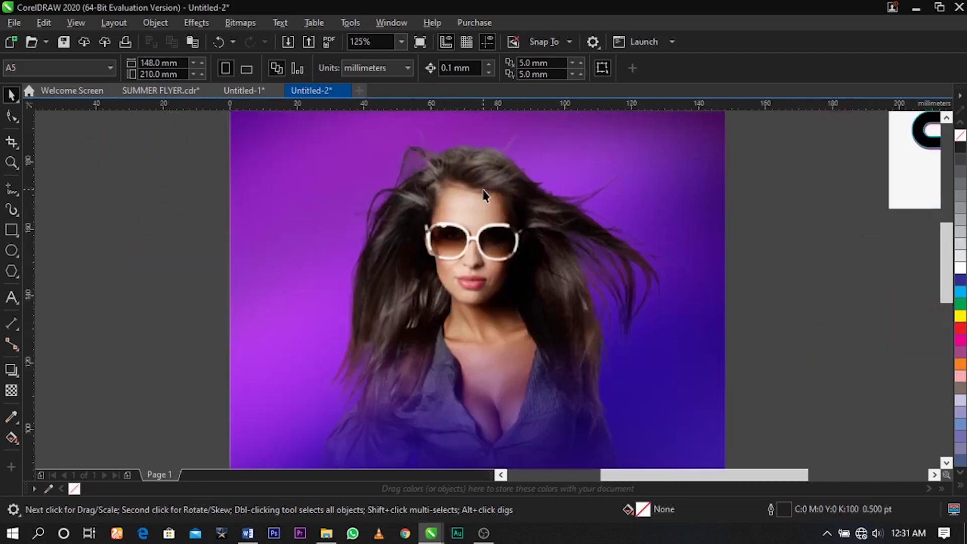
pyautogui.scroll(-2, 484, 192)
pyautogui.press('z')
pyautogui.moveTo(324, 130); pyautogui.dragTo(663, 376)
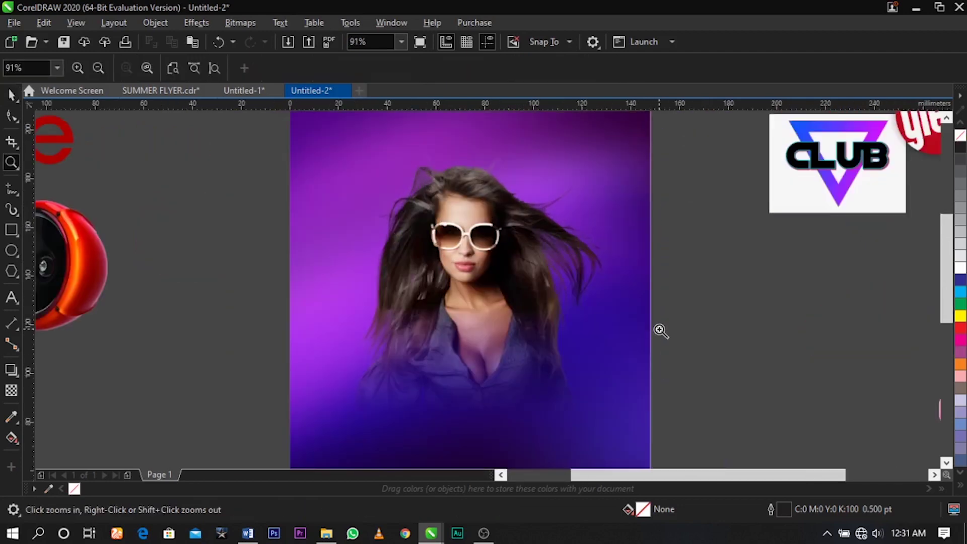
pyautogui.press('space')
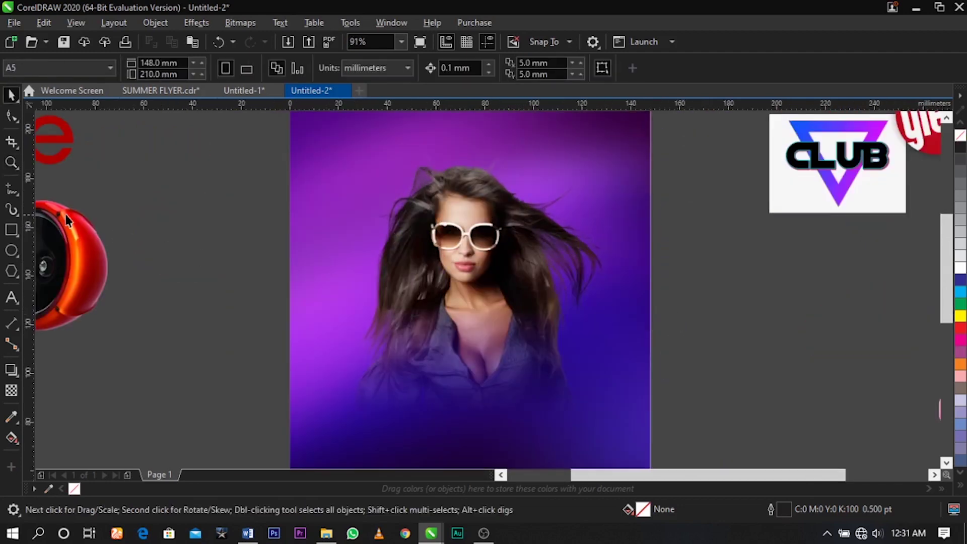
pyautogui.click(11, 192)
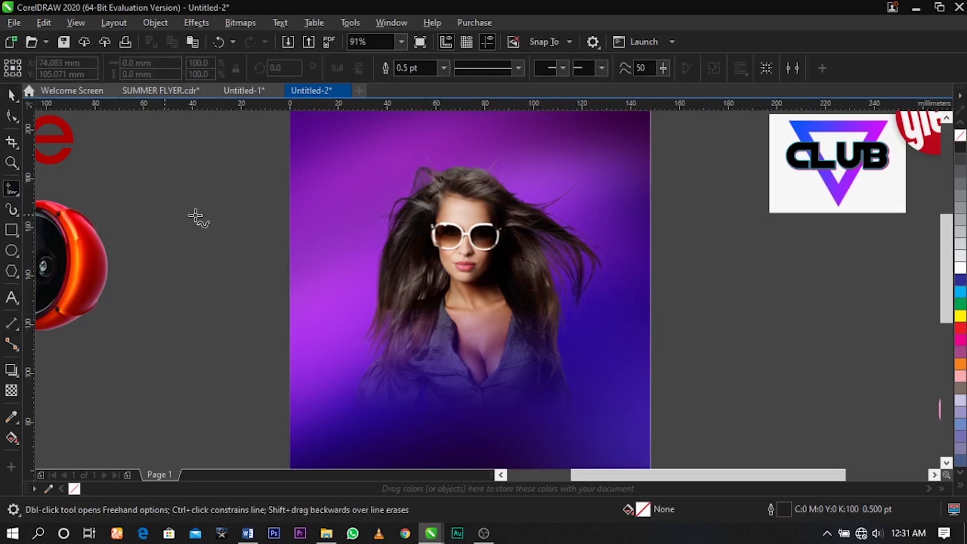
pyautogui.click(520, 147)
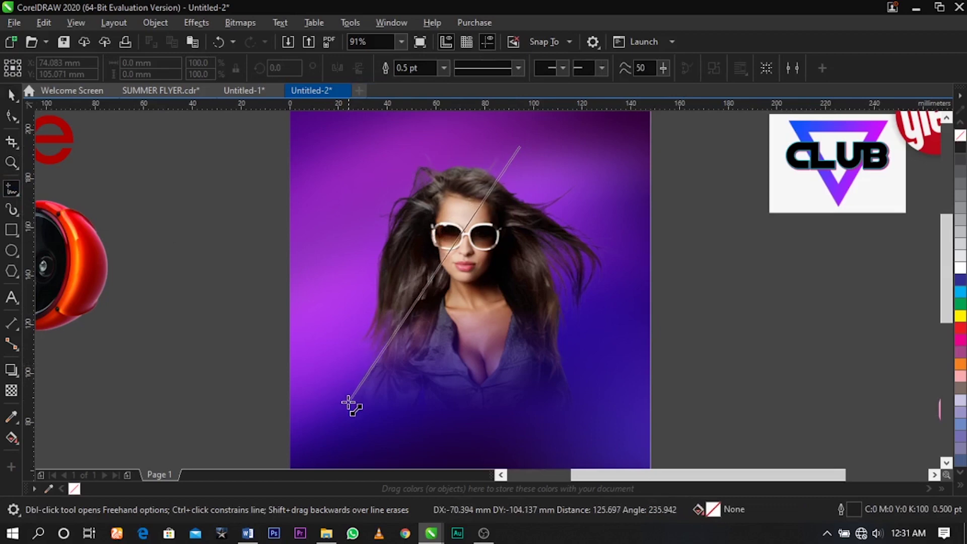
pyautogui.click(341, 419)
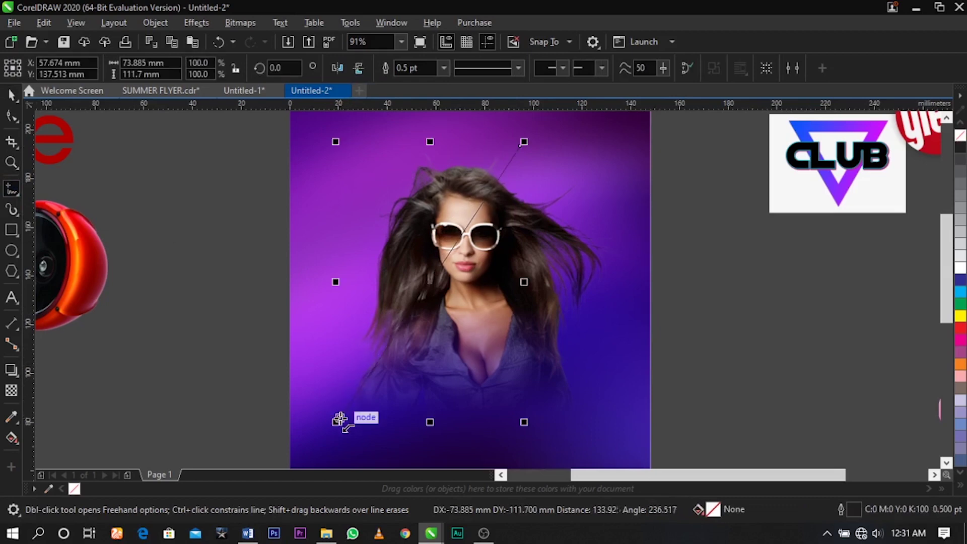
pyautogui.click(336, 422)
pyautogui.doubleClick(596, 346)
pyautogui.click(521, 146)
pyautogui.press('space')
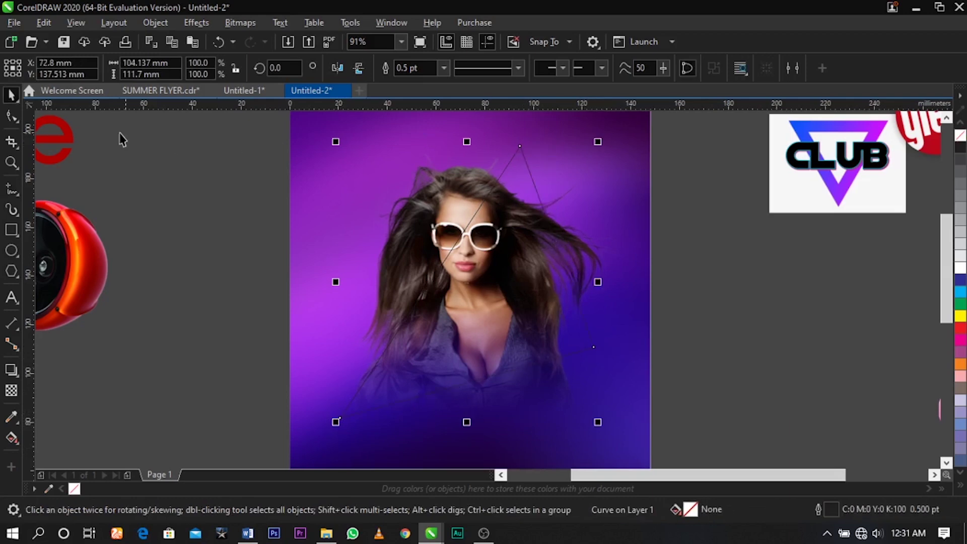
# Step: Reshape the triangle's corner nodes so it points right at about 96 × 99 mm, and shift it slightly down over the woman
pyautogui.click(11, 117)
pyautogui.moveTo(521, 146); pyautogui.dragTo(407, 171)
pyautogui.moveTo(593, 347); pyautogui.dragTo(597, 329)
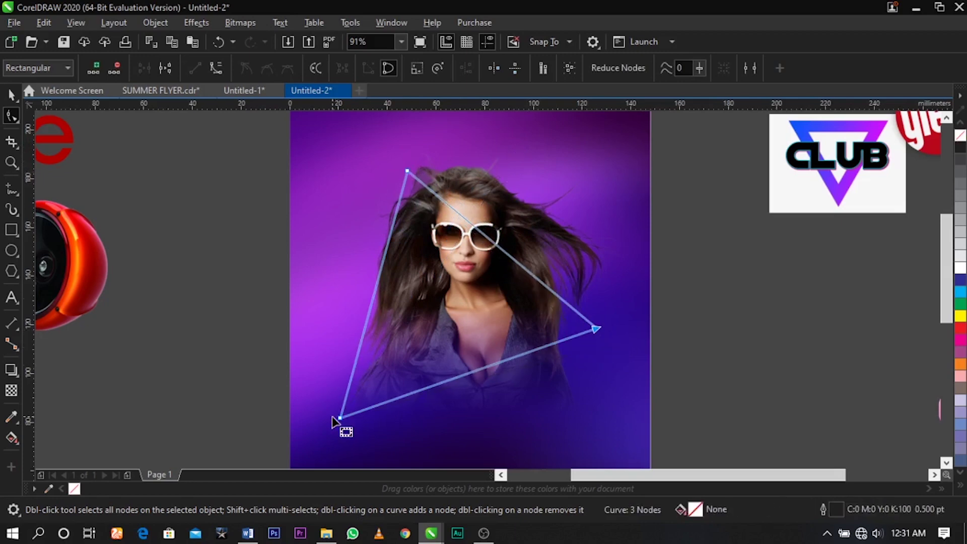
pyautogui.moveTo(341, 418); pyautogui.dragTo(361, 412)
pyautogui.moveTo(406, 175); pyautogui.dragTo(394, 181)
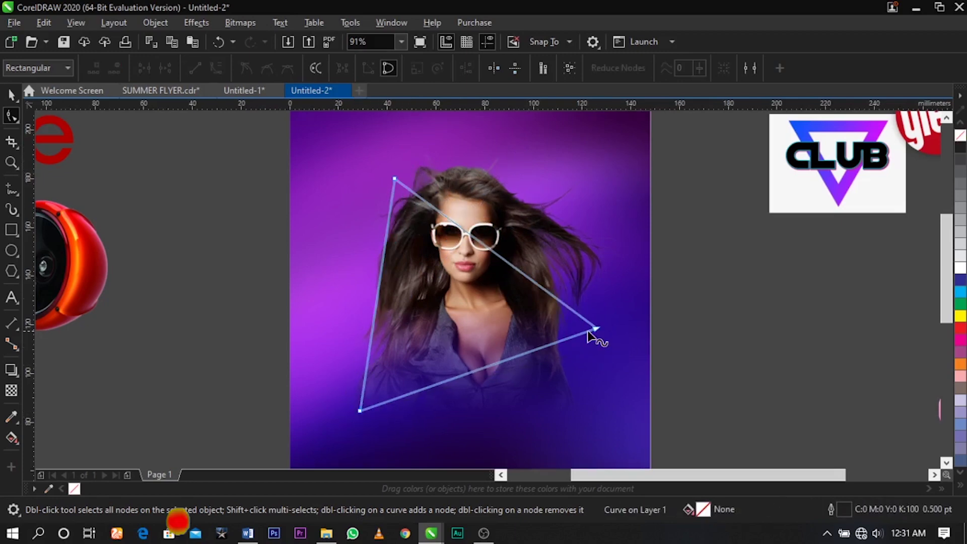
pyautogui.moveTo(596, 331); pyautogui.dragTo(593, 288)
pyautogui.moveTo(353, 413); pyautogui.dragTo(373, 415)
pyautogui.moveTo(394, 180); pyautogui.dragTo(377, 186)
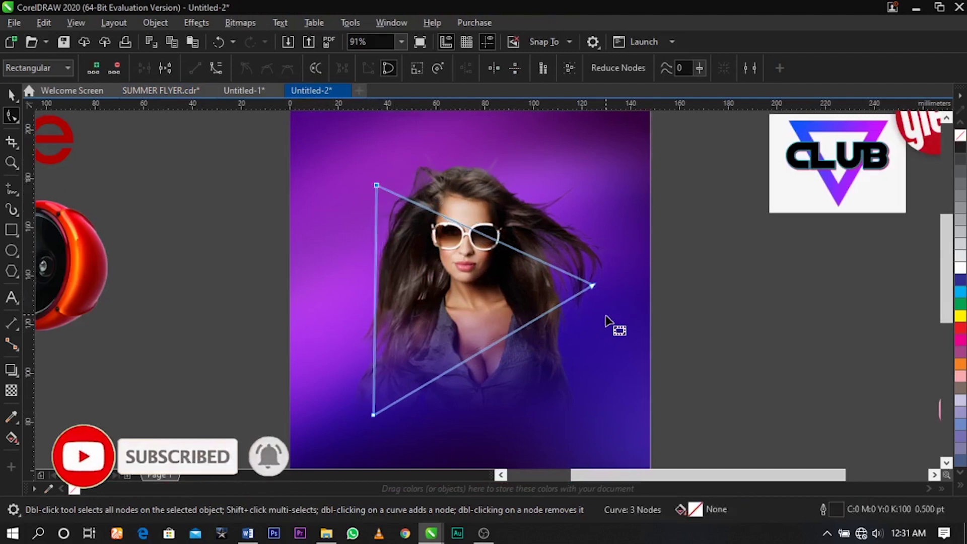
pyautogui.moveTo(595, 289); pyautogui.dragTo(601, 295)
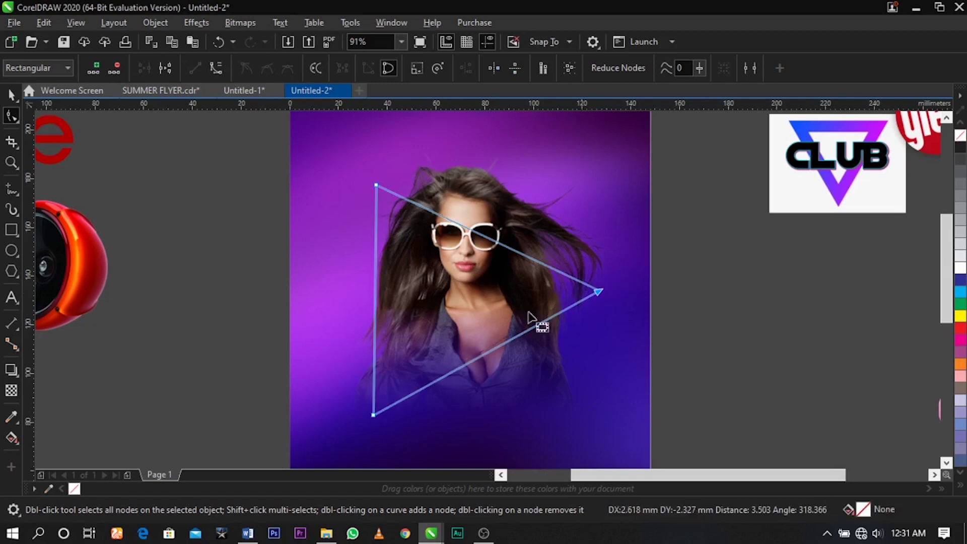
pyautogui.moveTo(373, 415); pyautogui.dragTo(365, 424)
pyautogui.moveTo(374, 183); pyautogui.dragTo(382, 180)
pyautogui.press('space')
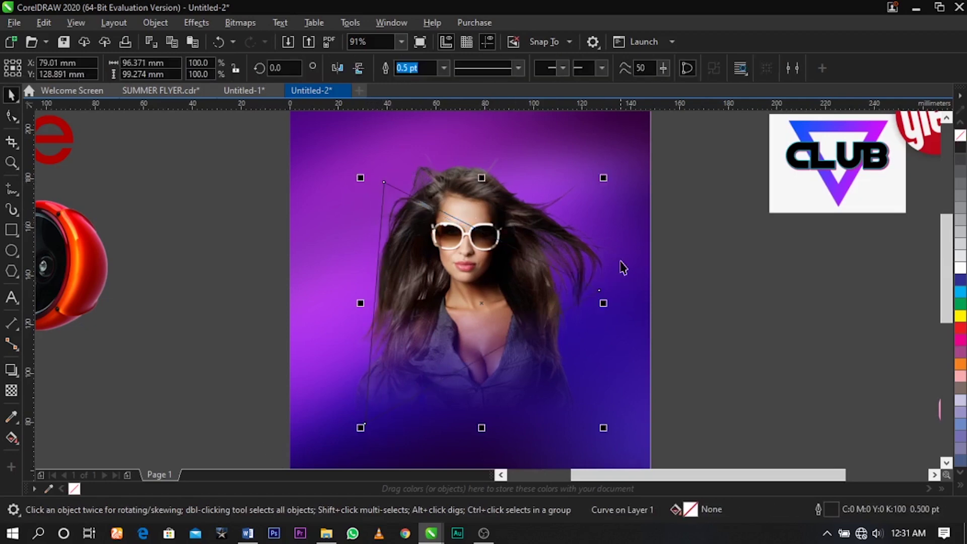
pyautogui.moveTo(557, 287); pyautogui.dragTo(557, 291)
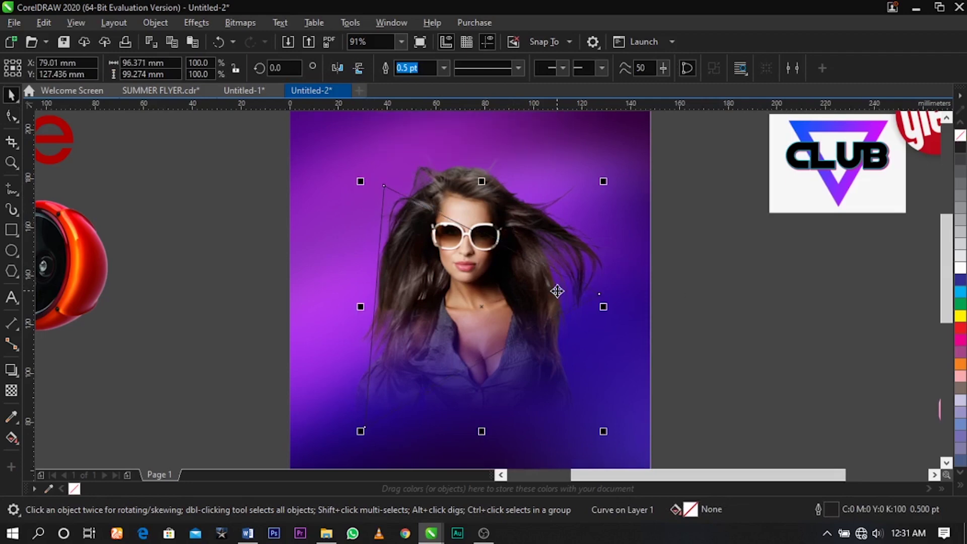
# Step: Give the triangle a white 3.0 pt outline with round corners, and move it slightly up and to the right
pyautogui.rightClick(960, 271)
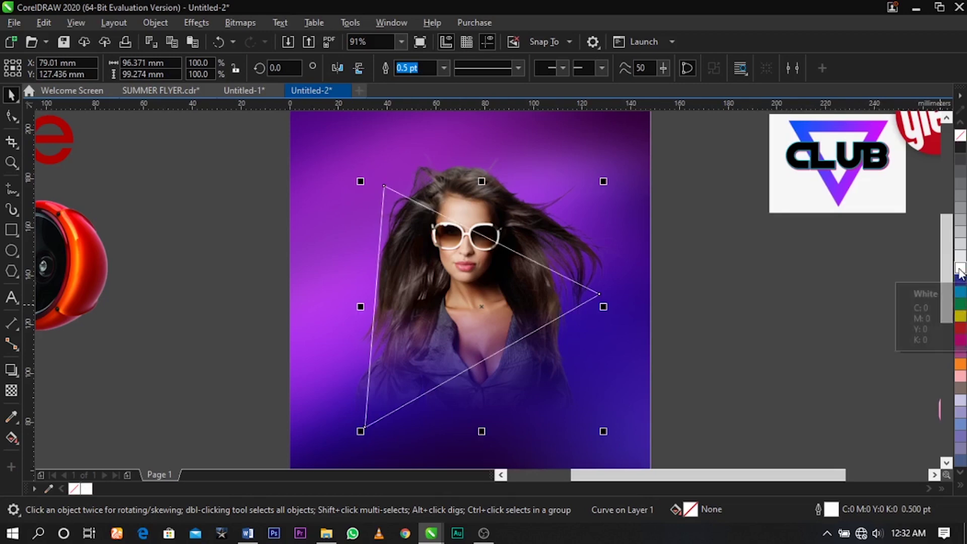
pyautogui.moveTo(527, 285); pyautogui.dragTo(529, 284)
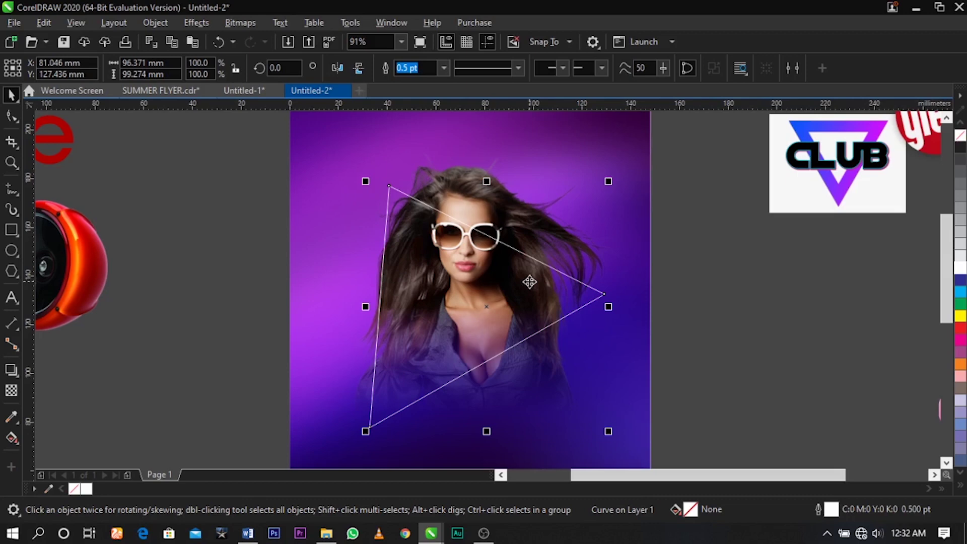
pyautogui.press('F12')
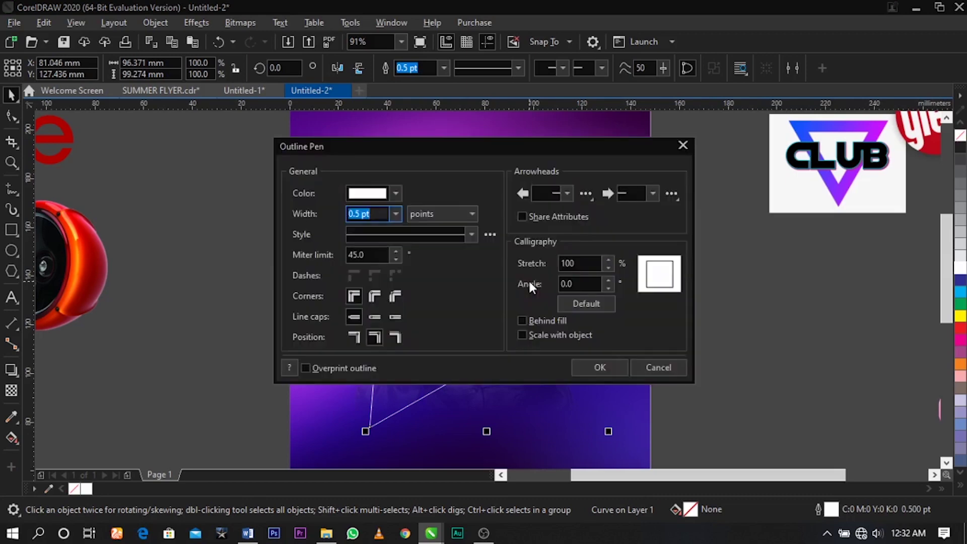
pyautogui.click(680, 147)
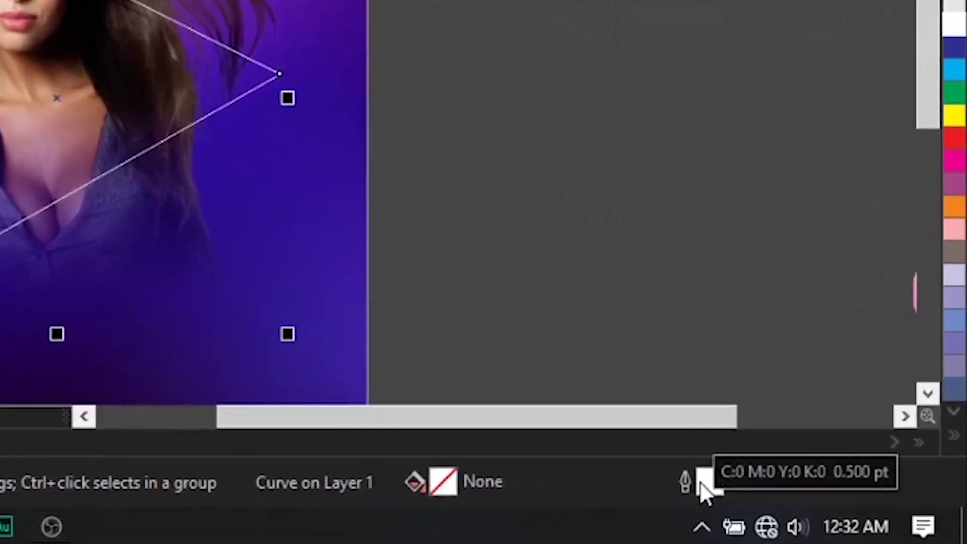
pyautogui.doubleClick(780, 500)
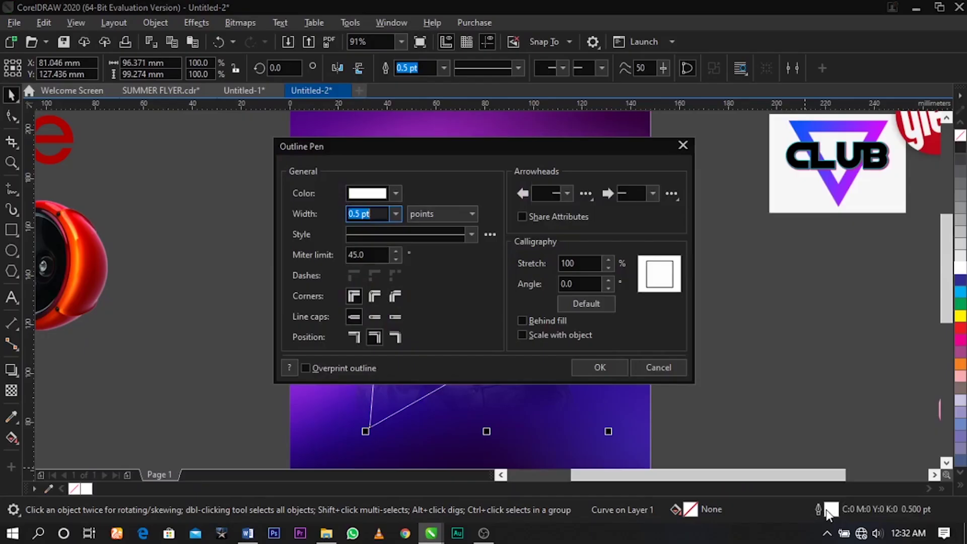
pyautogui.click(391, 214)
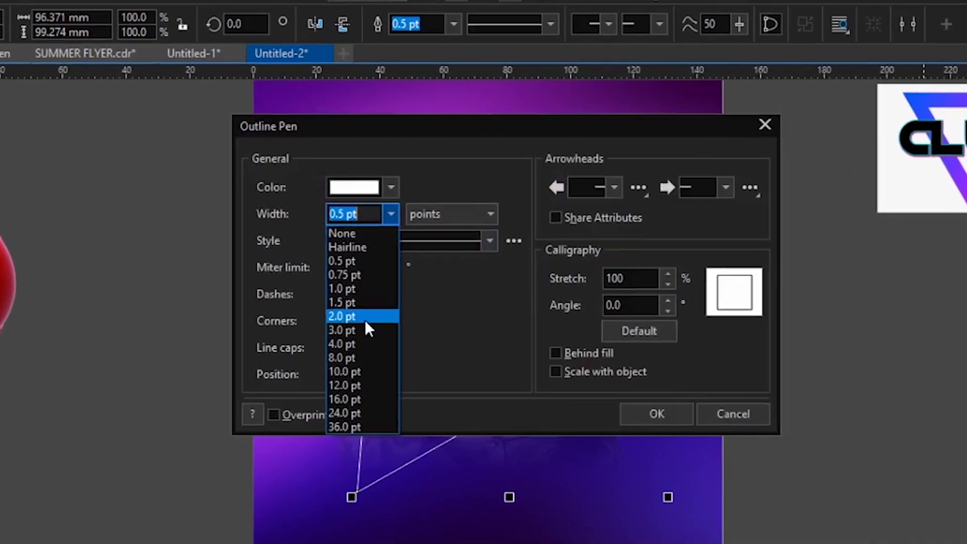
pyautogui.click(361, 340)
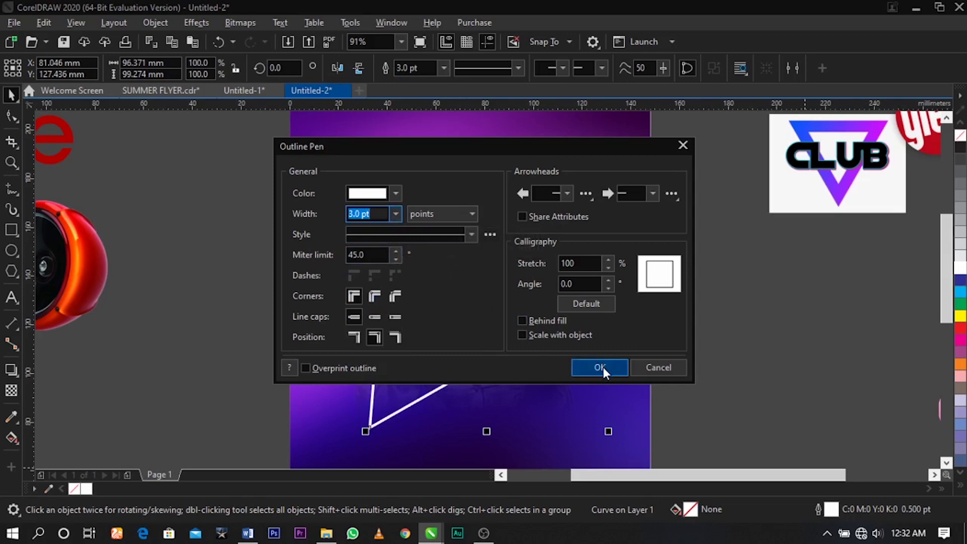
pyautogui.click(374, 296)
pyautogui.click(618, 371)
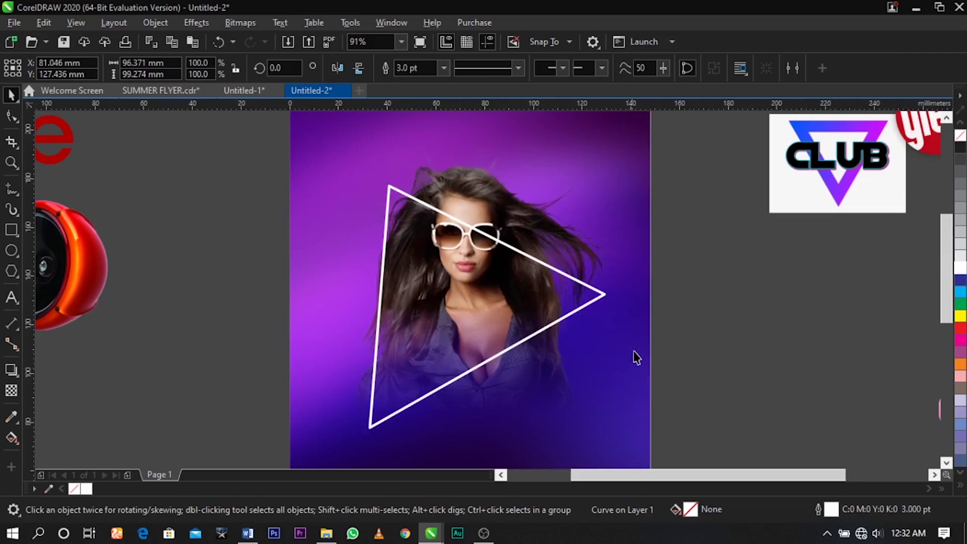
pyautogui.moveTo(538, 303); pyautogui.dragTo(542, 294)
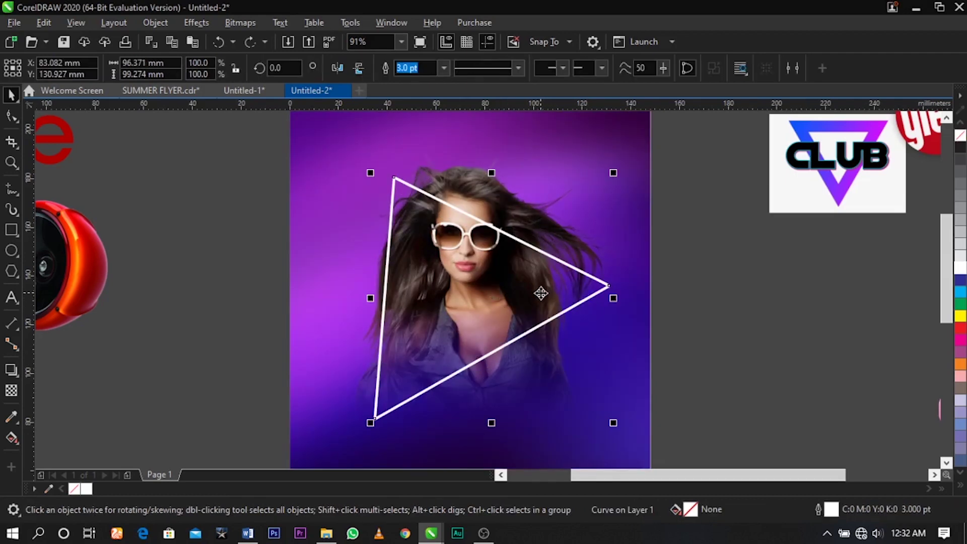
# Step: Try placing a pasted copy of the triangle to the right of the original, and undo the duplication
pyautogui.click(492, 294)
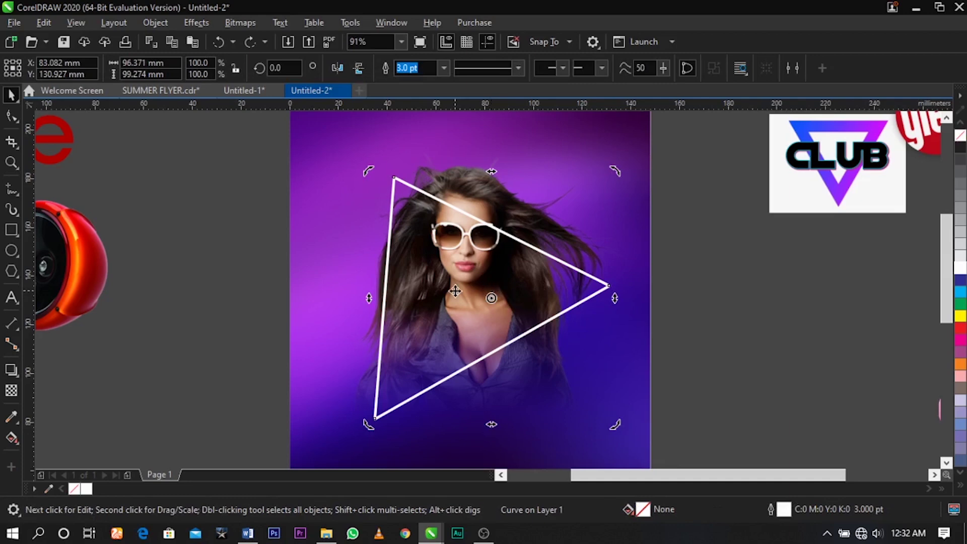
pyautogui.click(424, 293)
pyautogui.hotkey('ctrl', 'c')
pyautogui.hotkey('ctrl', 'v')
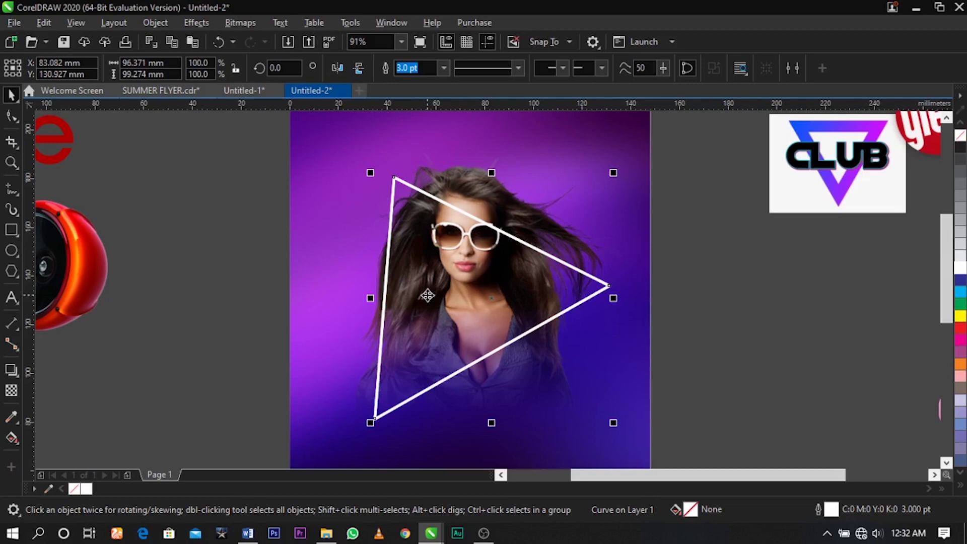
pyautogui.moveTo(428, 296); pyautogui.dragTo(540, 298)
pyautogui.click(450, 287)
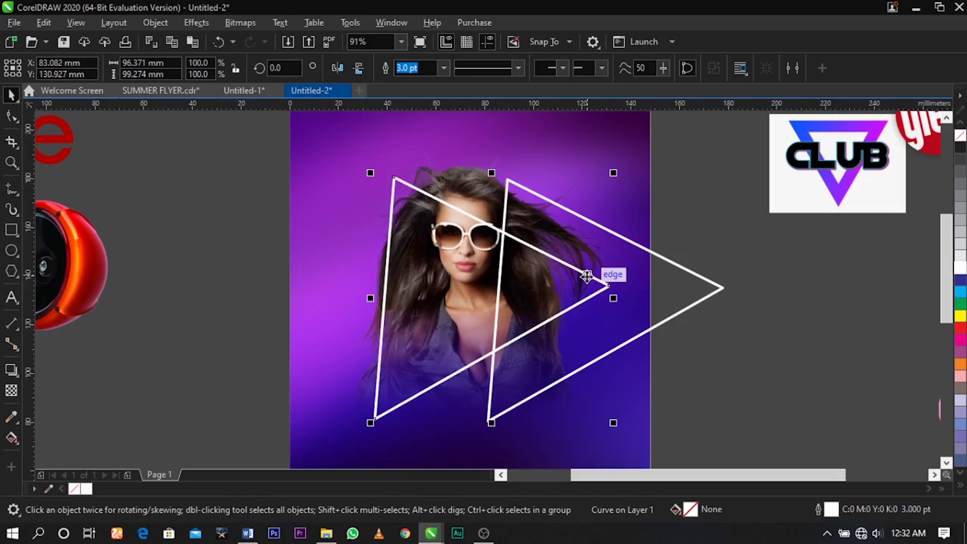
pyautogui.moveTo(601, 262); pyautogui.dragTo(677, 260)
pyautogui.hotkey('ctrl', 'z')
pyautogui.hotkey('ctrl', 'z')
pyautogui.click(675, 275)
# Step: Give the triangle copy lying on top of the original a magenta outline 17.0 pt wide
pyautogui.click(514, 297)
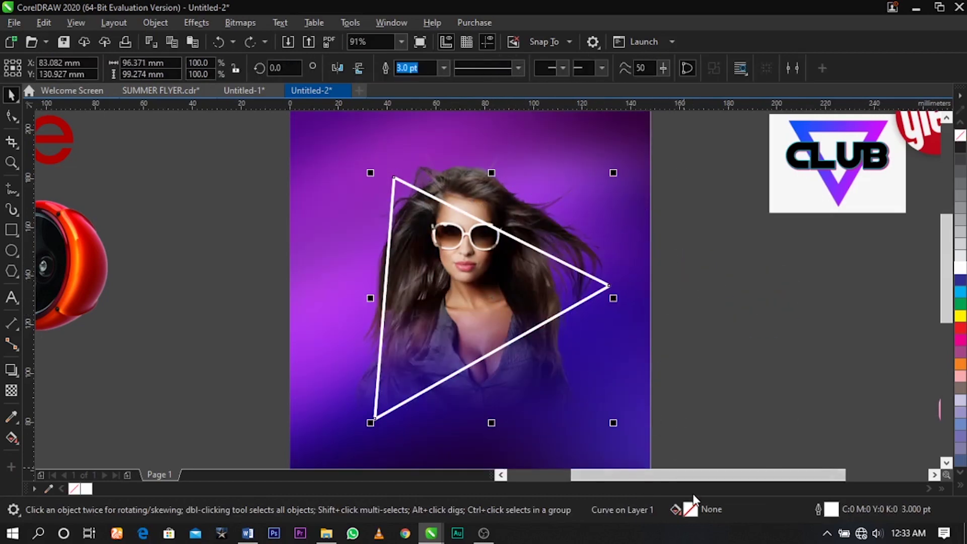
pyautogui.doubleClick(833, 510)
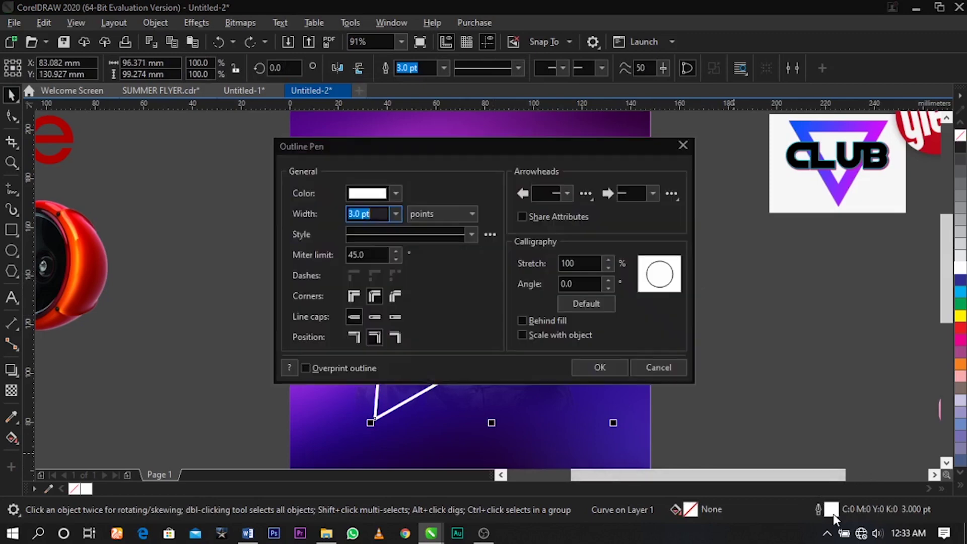
pyautogui.click(398, 214)
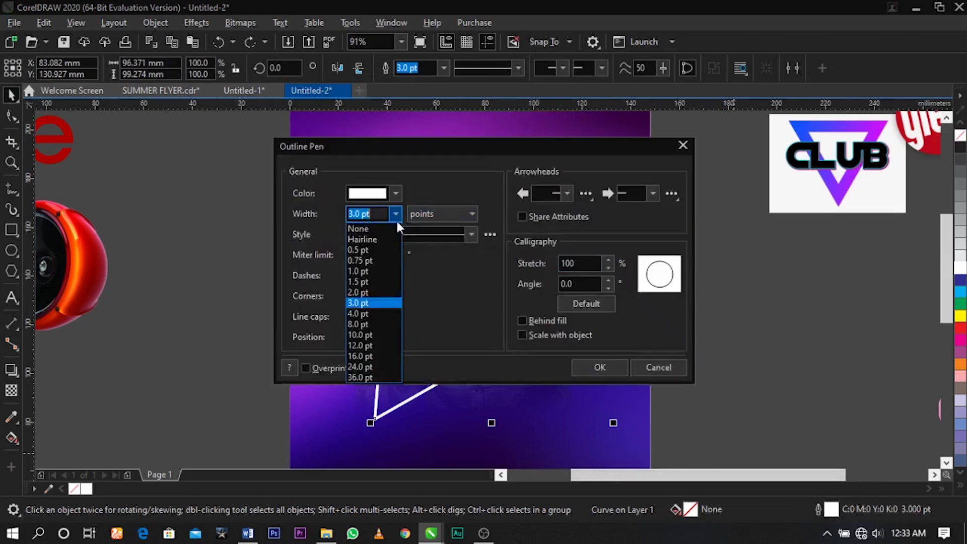
pyautogui.click(391, 367)
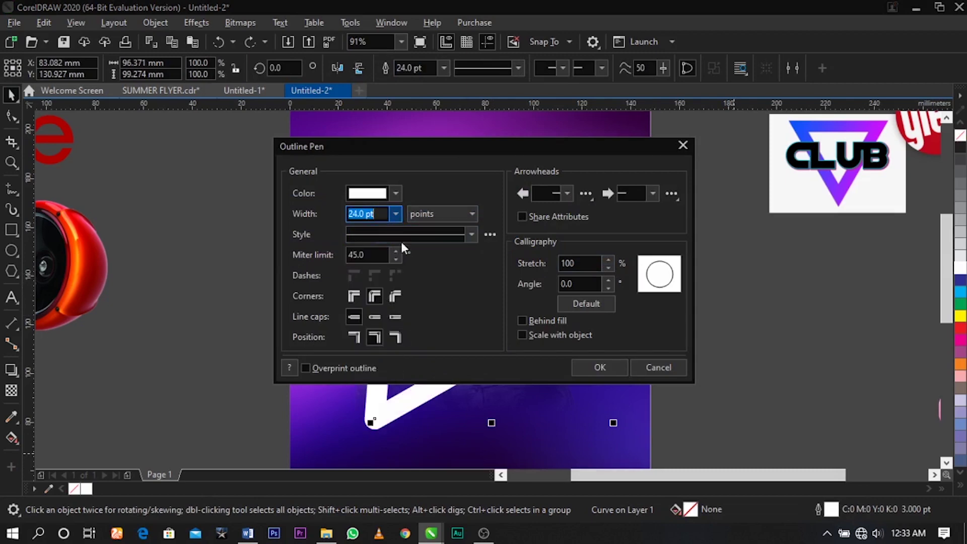
pyautogui.click(600, 368)
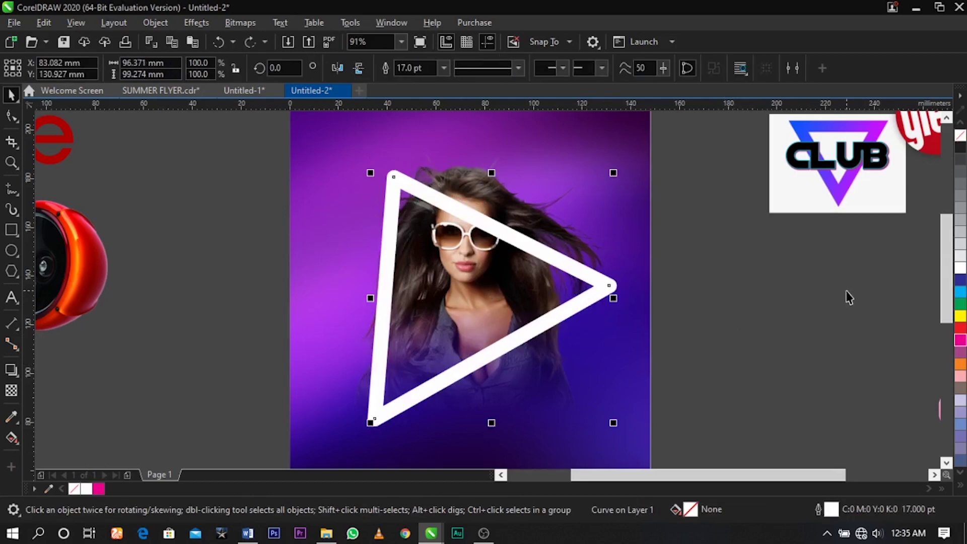
pyautogui.rightClick(959, 340)
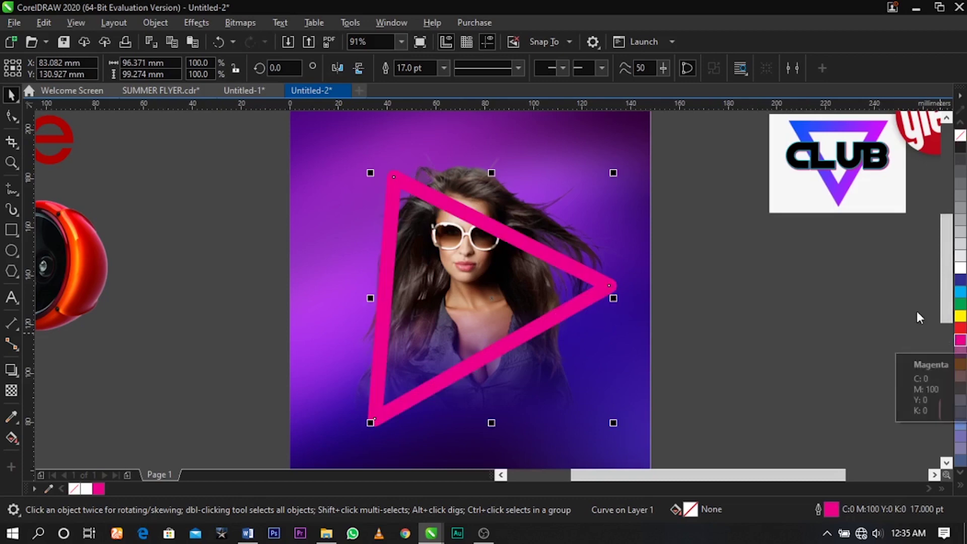
pyautogui.click(201, 26)
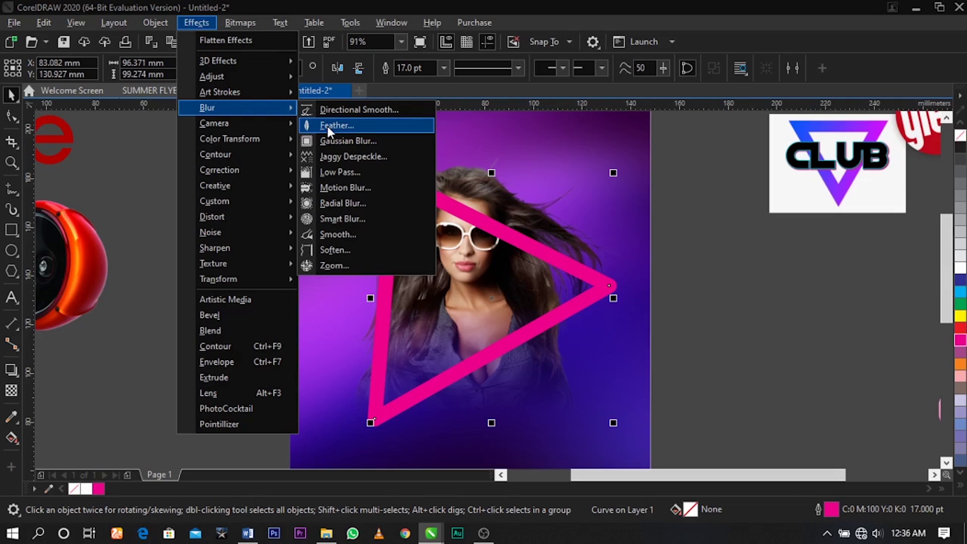
pyautogui.click(500, 238)
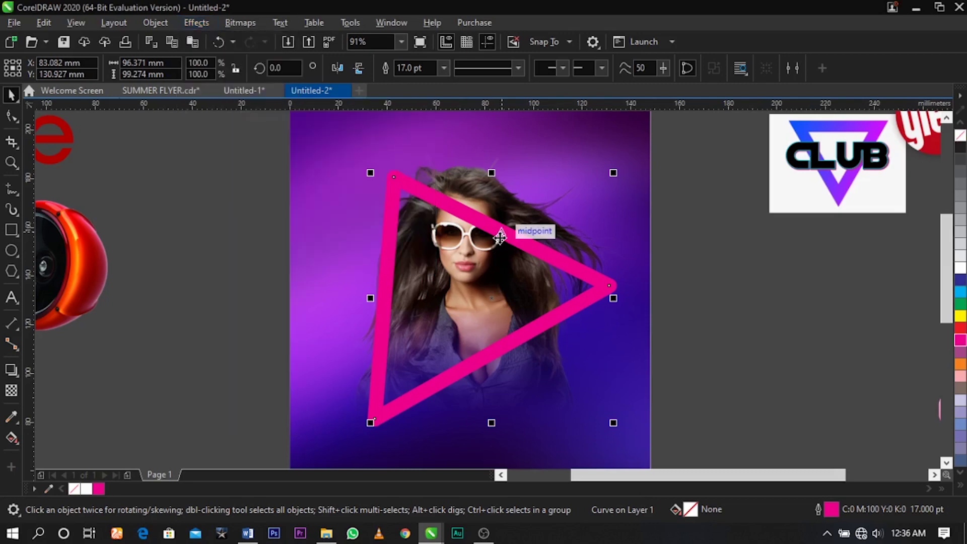
pyautogui.click(228, 23)
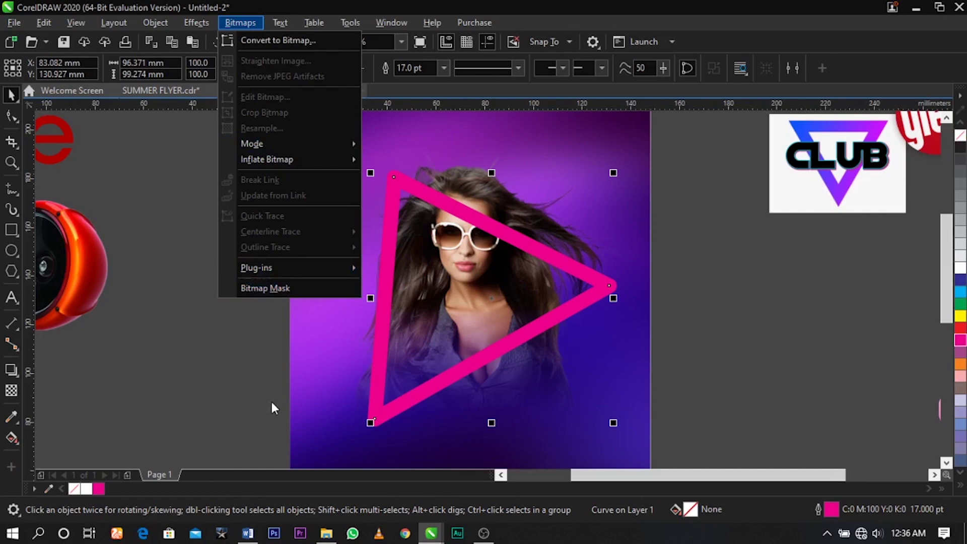
pyautogui.click(385, 407)
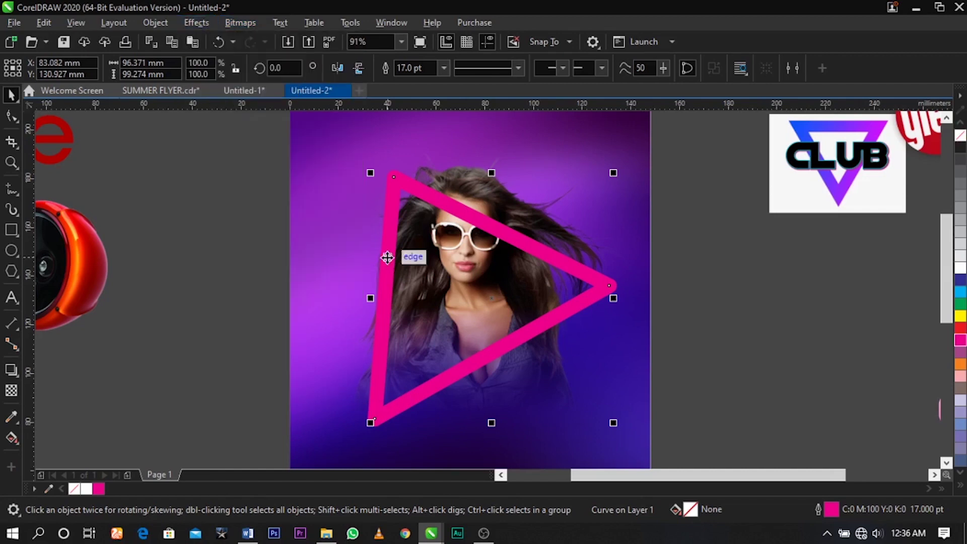
# Step: Apply a Feather blur to the magenta triangle, using Gaussian mode with a width of 47
pyautogui.click(198, 25)
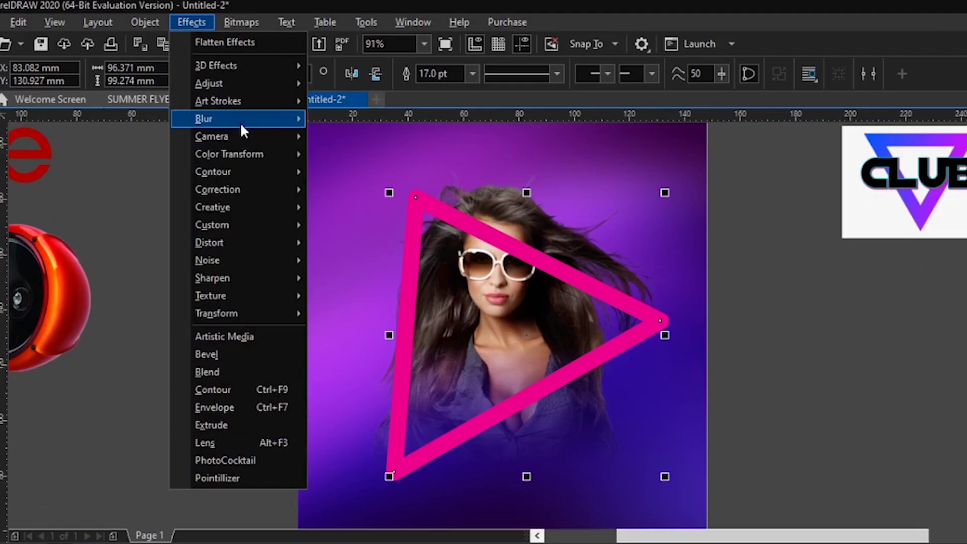
pyautogui.moveTo(242, 111)
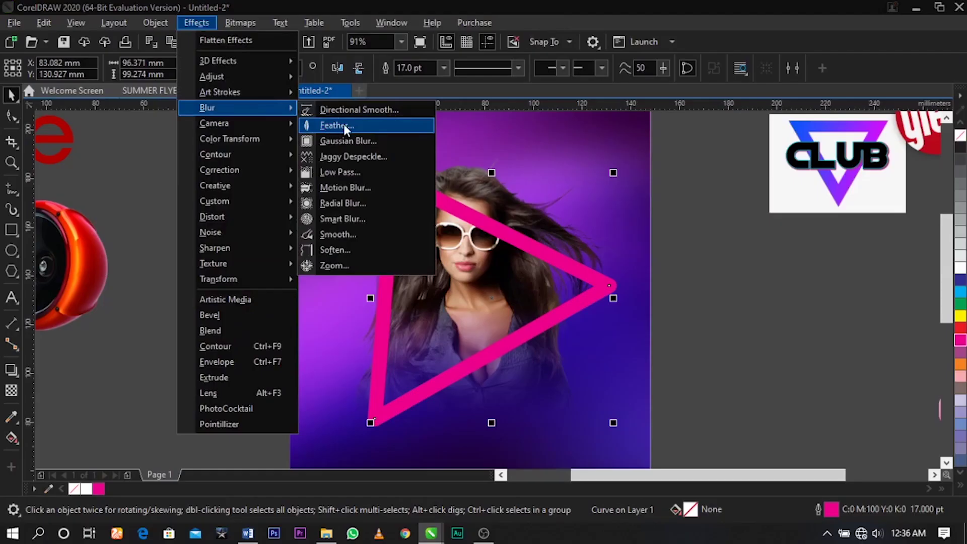
pyautogui.click(344, 124)
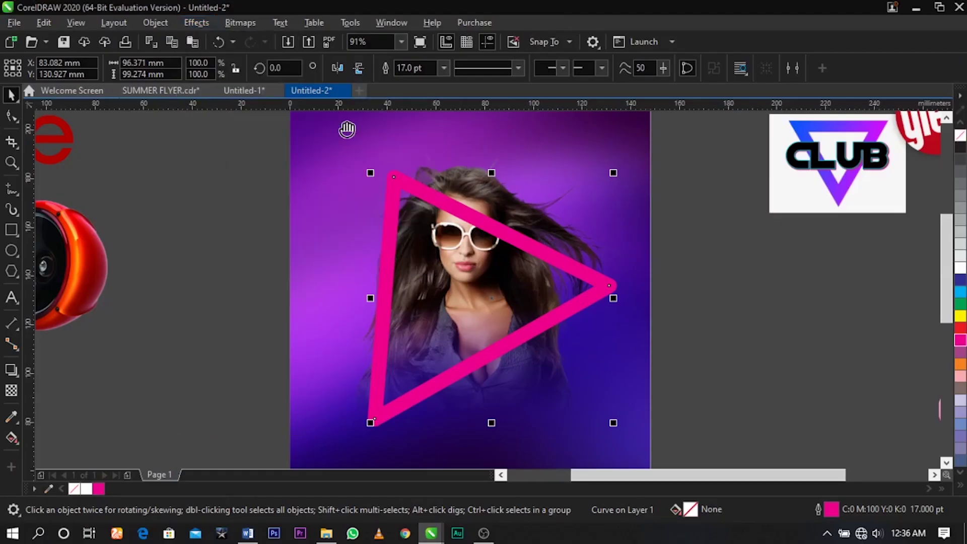
pyautogui.moveTo(487, 195); pyautogui.dragTo(218, 99)
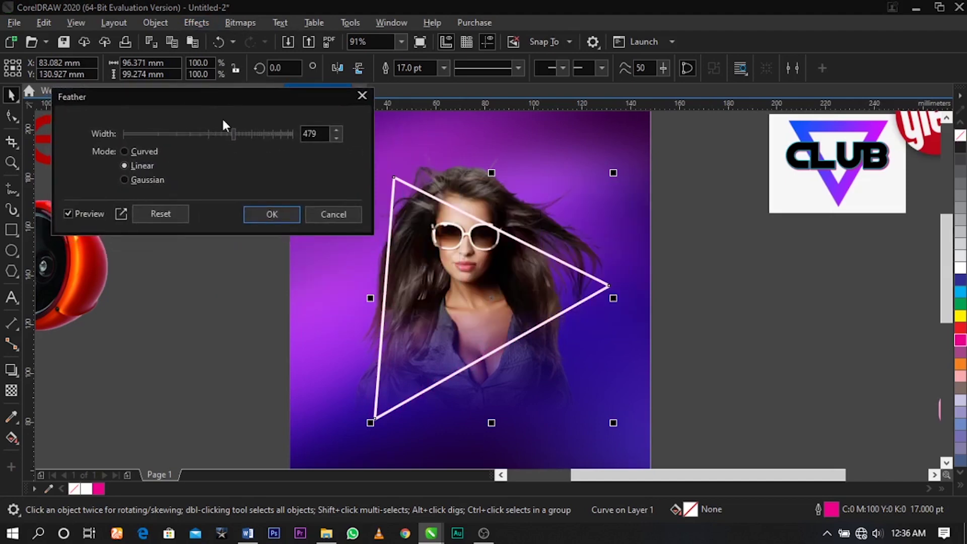
pyautogui.moveTo(204, 133); pyautogui.dragTo(175, 135)
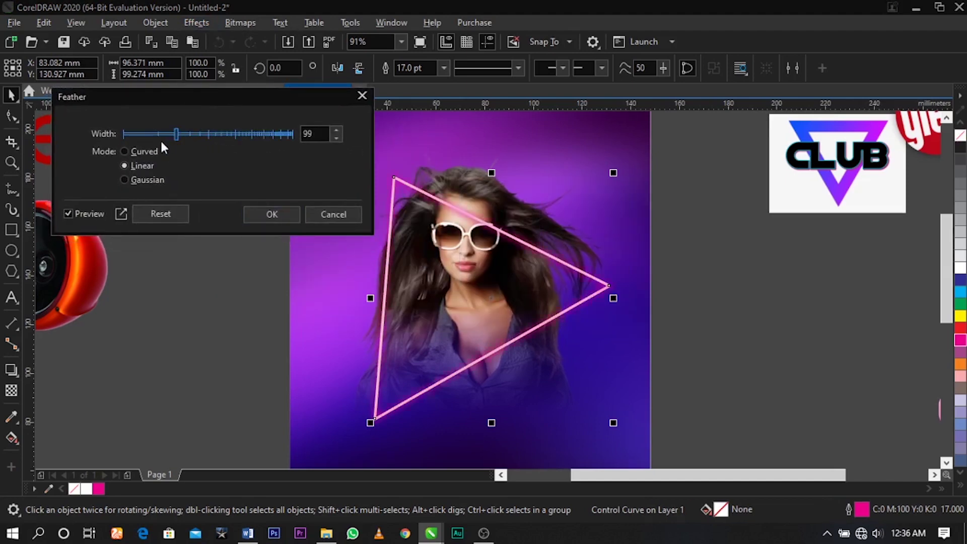
pyautogui.moveTo(152, 134)
pyautogui.mouseDown()
pyautogui.moveTo(169, 134)
pyautogui.moveTo(139, 130)
pyautogui.moveTo(154, 131)
pyautogui.mouseUp()
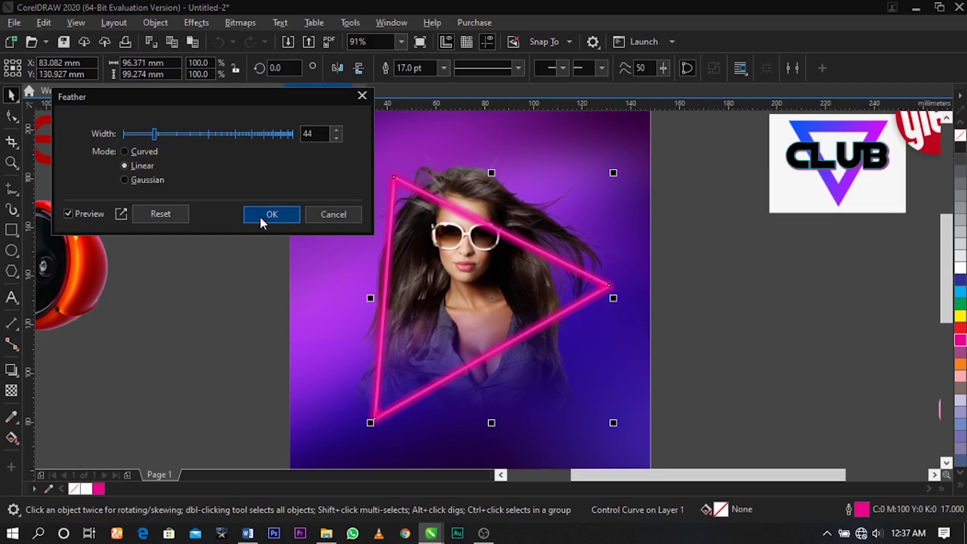
pyautogui.click(157, 181)
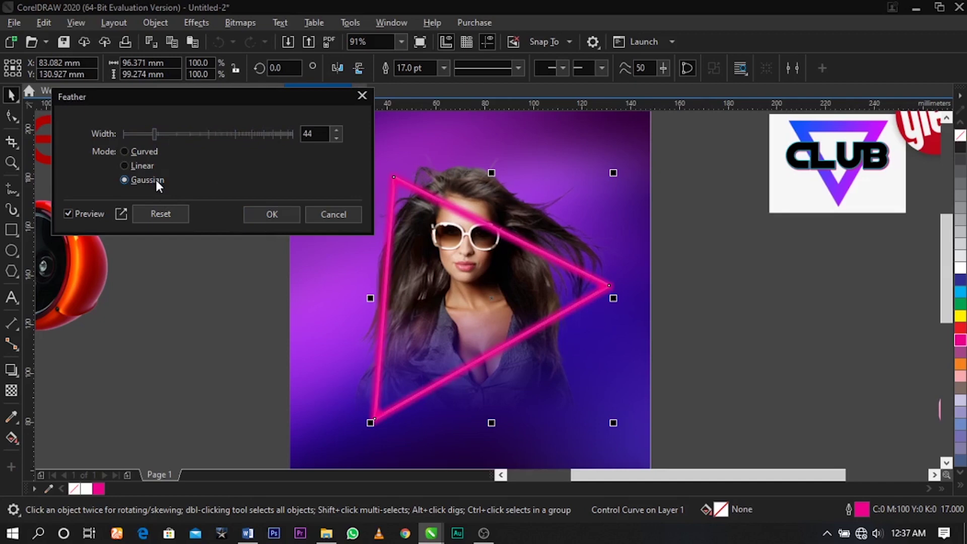
pyautogui.moveTo(170, 134)
pyautogui.mouseDown()
pyautogui.moveTo(182, 135)
pyautogui.moveTo(155, 132)
pyautogui.moveTo(163, 134)
pyautogui.mouseUp()
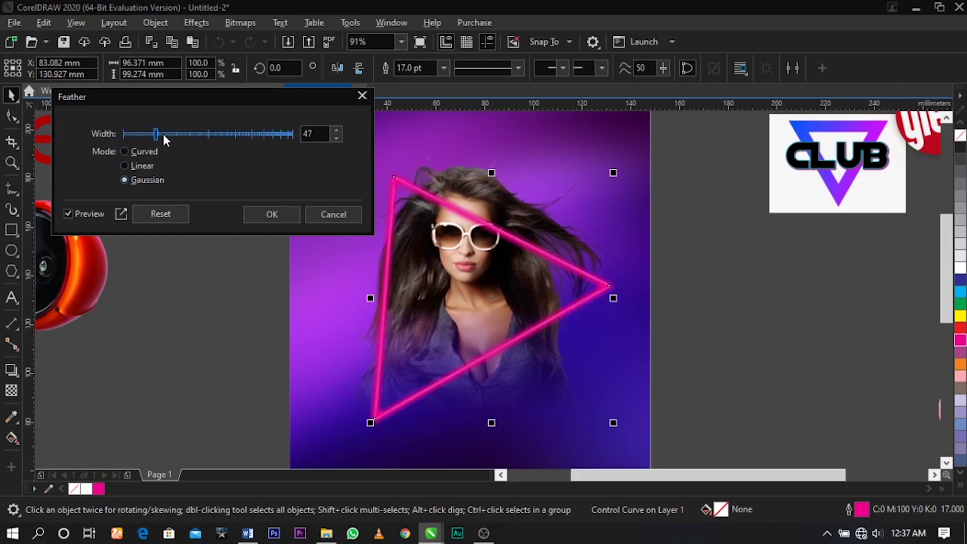
pyautogui.click(271, 212)
# Step: Convert the feathered magenta triangle to a 300 dpi CMYK bitmap with anti-aliasing and a transparent background
pyautogui.click(238, 24)
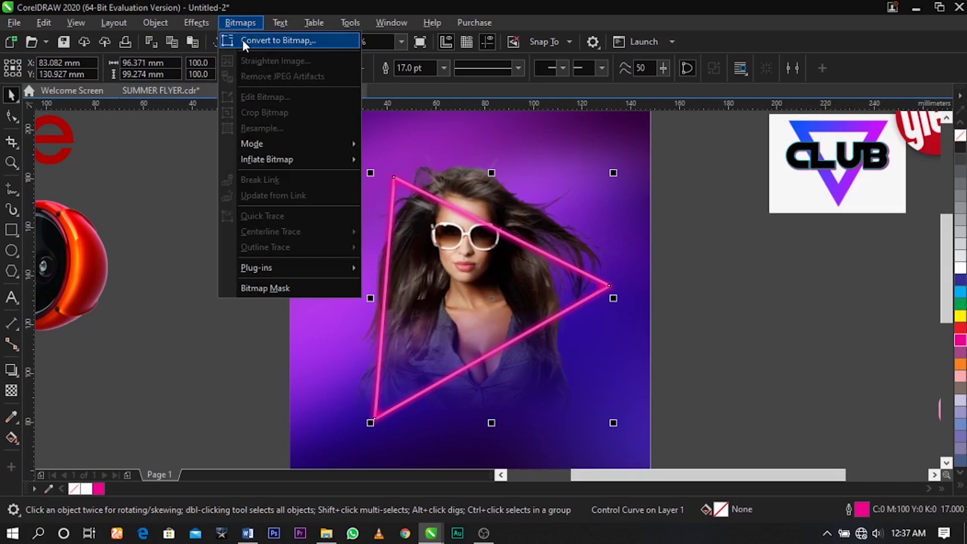
pyautogui.click(243, 40)
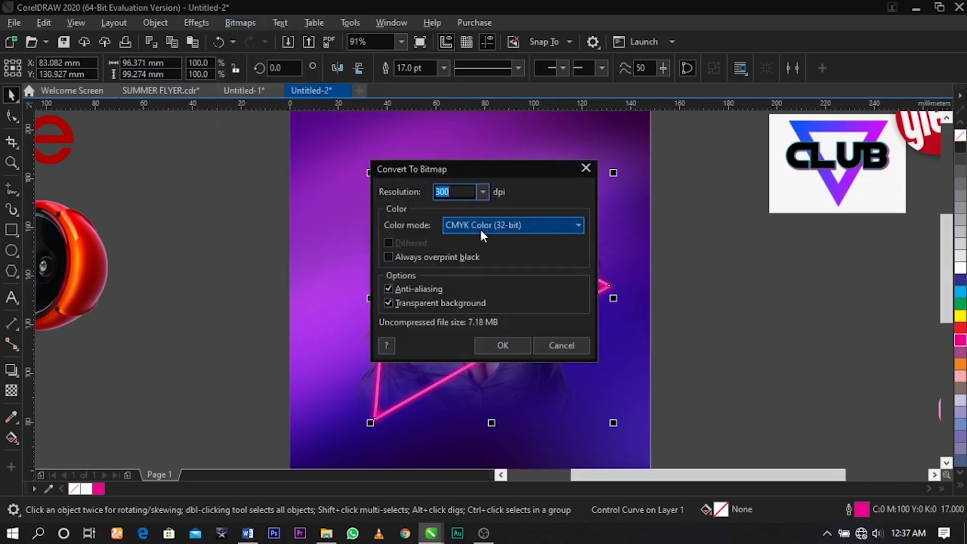
pyautogui.click(506, 345)
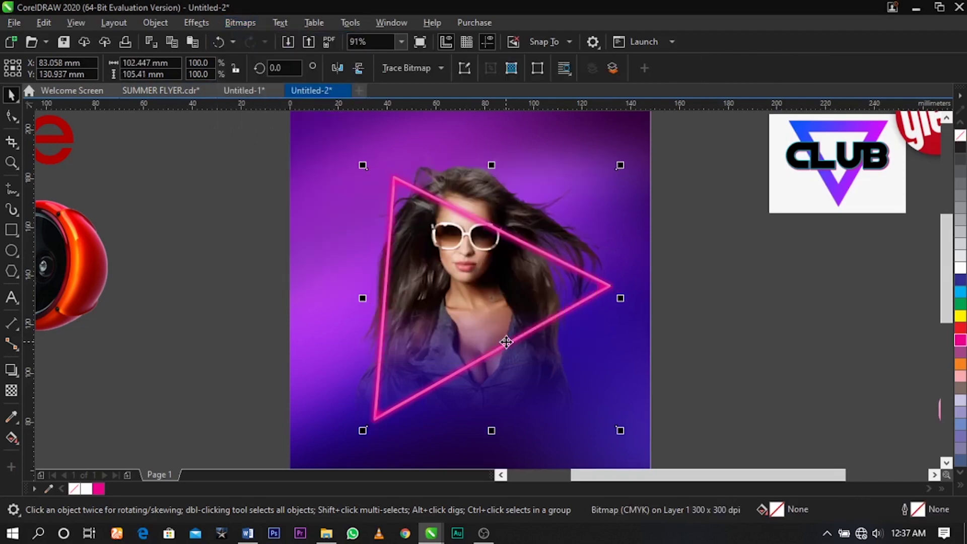
# Step: Set the transparency merge mode of the magenta triangle bitmap to Color Dodge for a neon glow
pyautogui.click(17, 392)
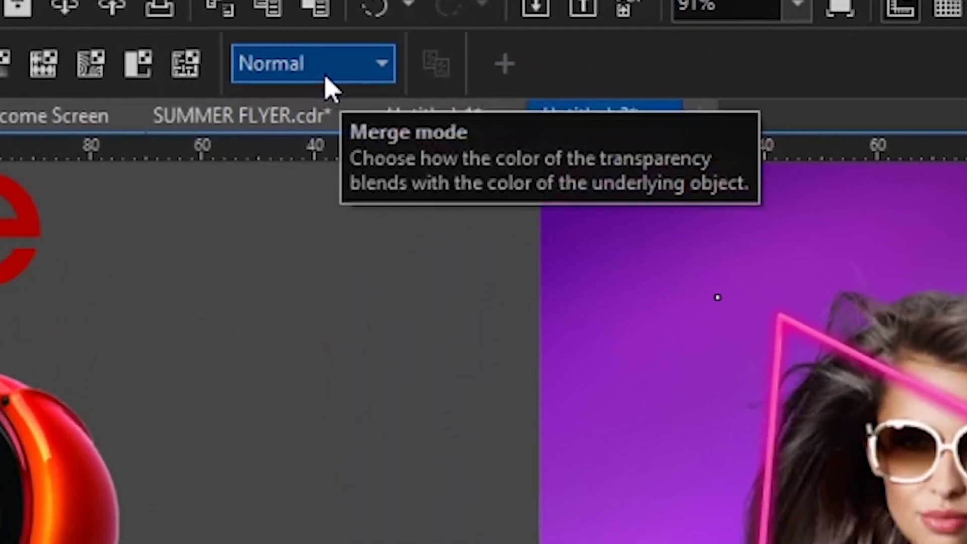
pyautogui.click(217, 80)
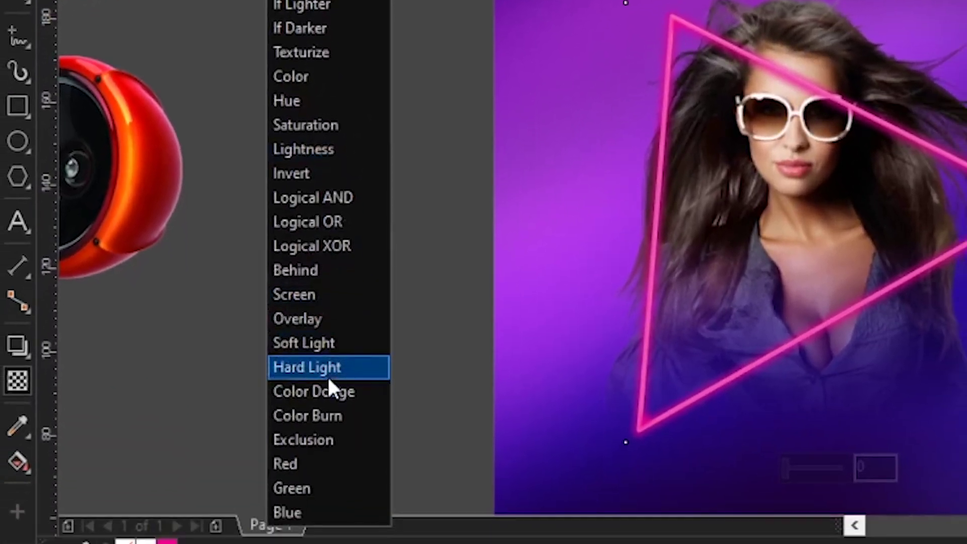
pyautogui.click(341, 392)
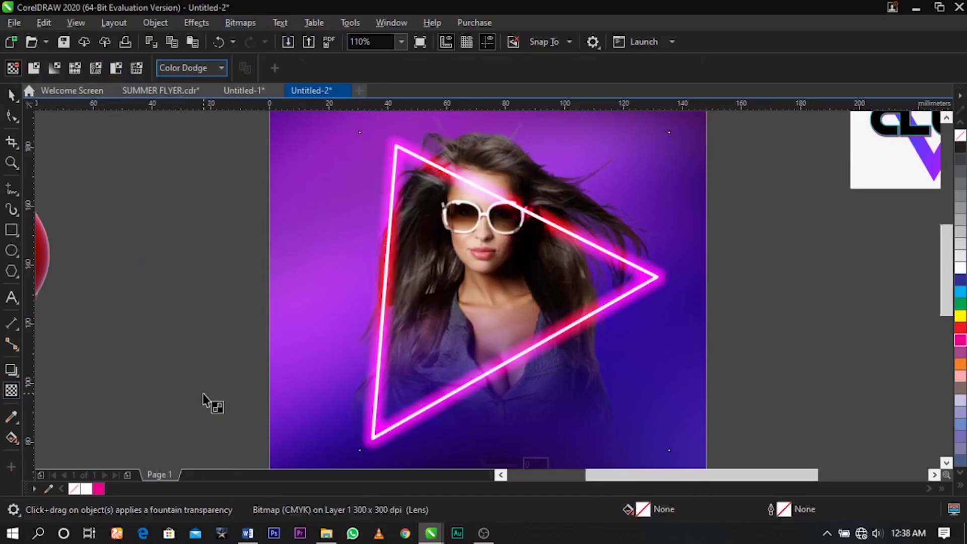
pyautogui.click(11, 95)
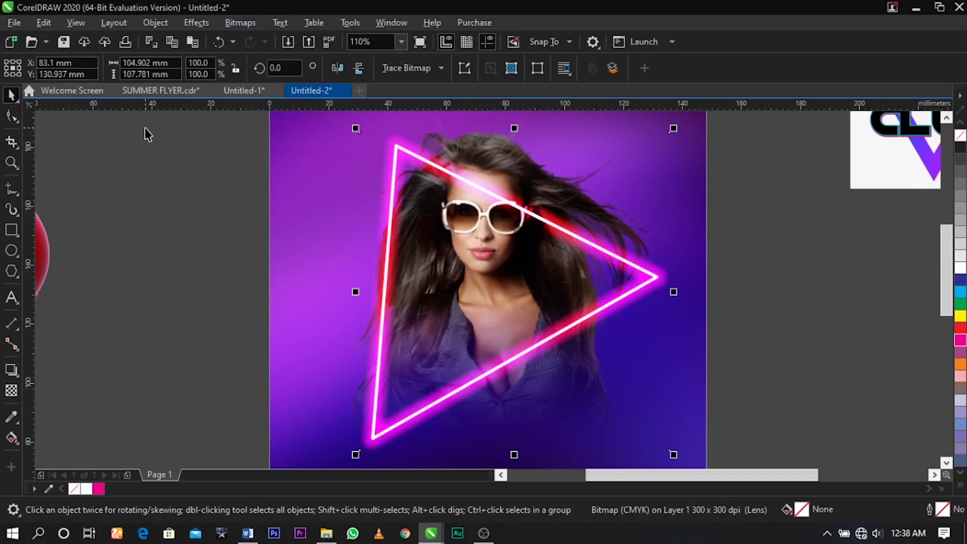
# Step: Select the white triangle together with its glow and PowerClip both inside the page-sized purple background
pyautogui.scroll(-2, 504, 220)
pyautogui.click(374, 180)
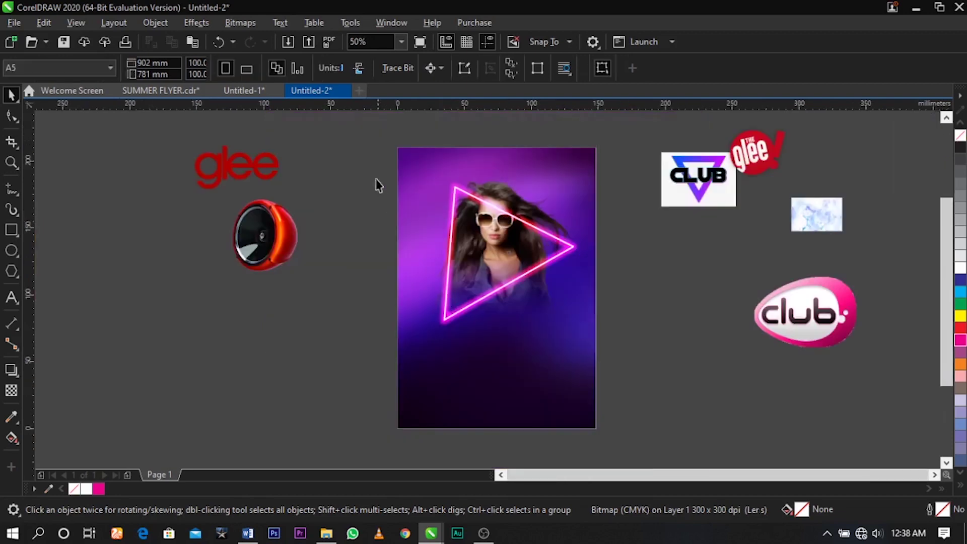
pyautogui.moveTo(367, 153); pyautogui.dragTo(596, 323)
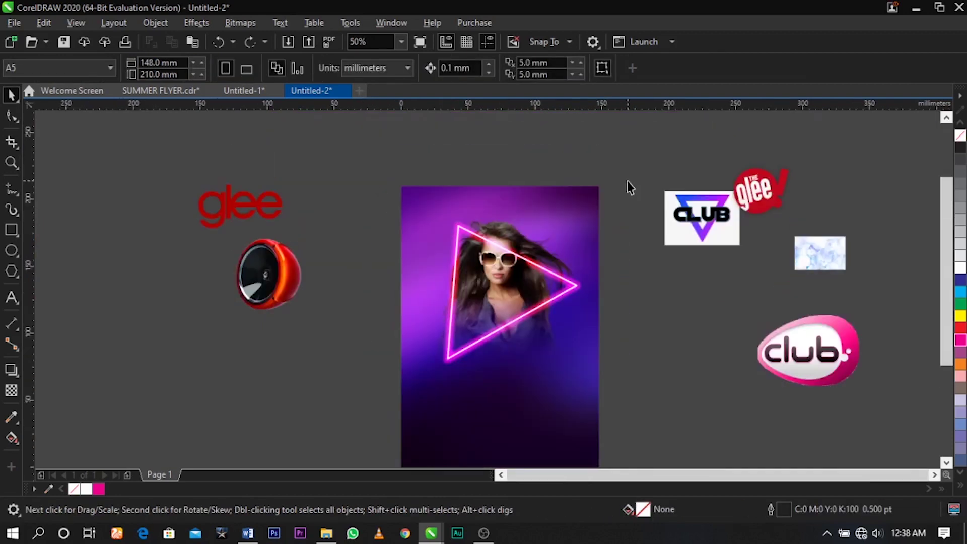
pyautogui.moveTo(630, 187); pyautogui.dragTo(377, 407)
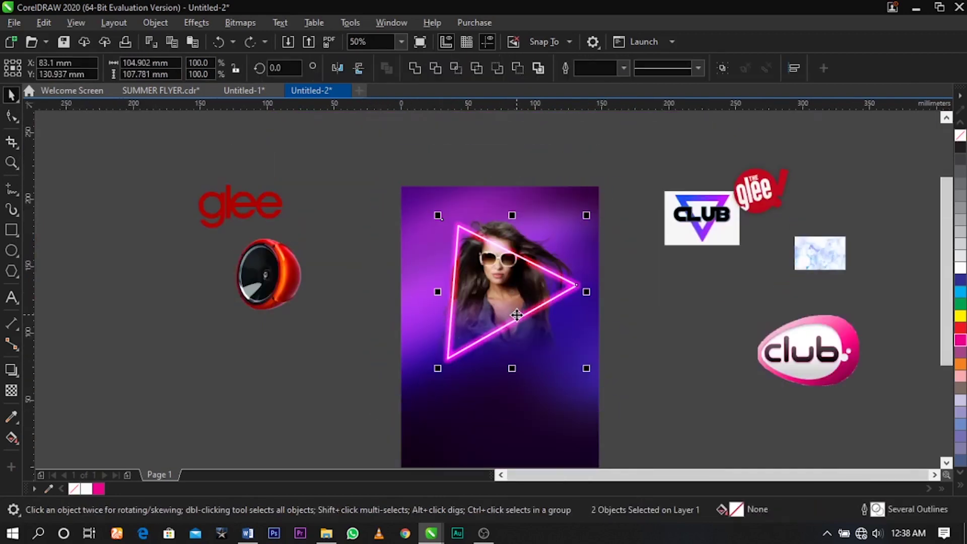
pyautogui.rightClick(517, 315)
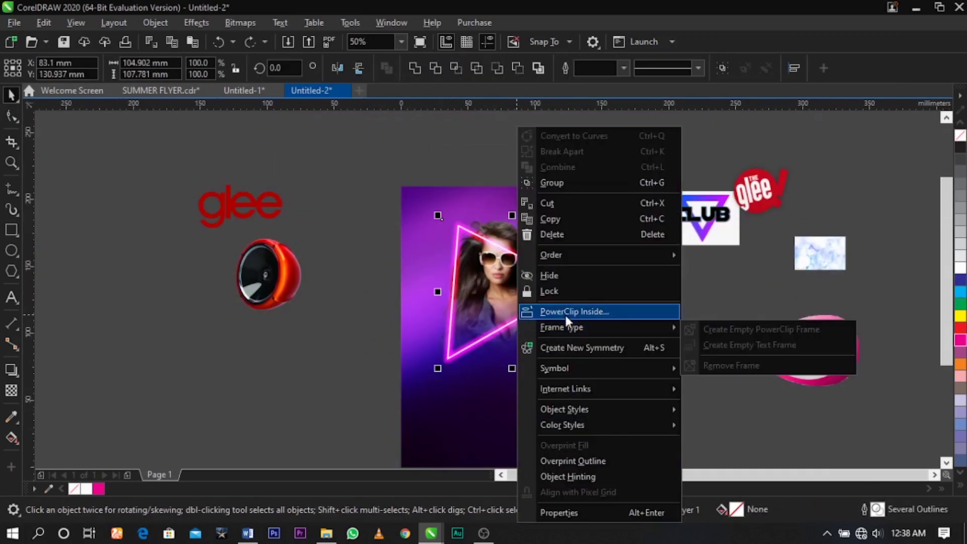
pyautogui.click(564, 312)
pyautogui.click(554, 415)
# Step: Open the contents of the background PowerClip for editing, with the woman and triangle in close view
pyautogui.press('z')
pyautogui.moveTo(340, 194); pyautogui.dragTo(640, 395)
pyautogui.press('space')
pyautogui.doubleClick(564, 341)
pyautogui.keyDown('ctrl'); pyautogui.click(564, 340); pyautogui.keyUp('ctrl')
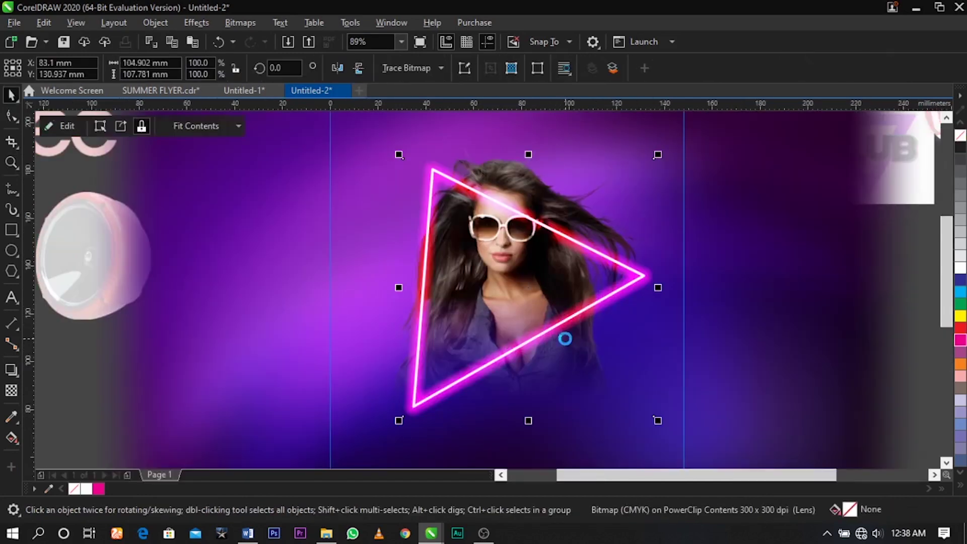
pyautogui.rightClick(568, 337)
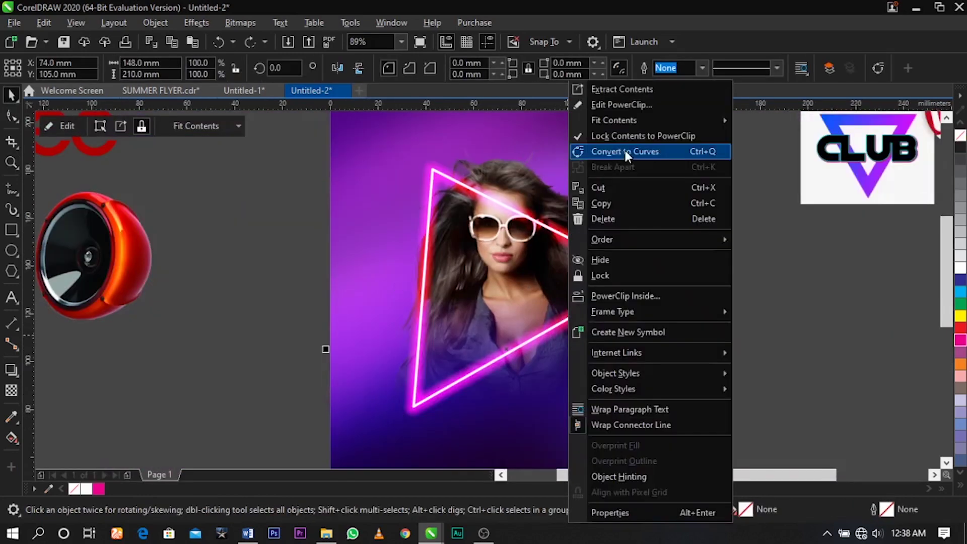
pyautogui.click(640, 110)
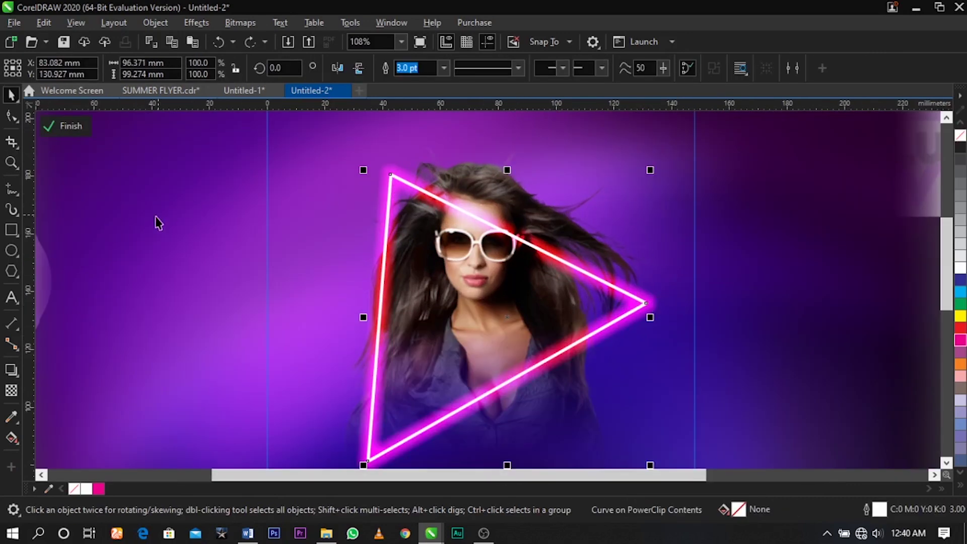
# Step: Draw a rectangle about 48 × 41 mm around the woman's head and shift it slightly up and to the left
pyautogui.click(10, 232)
pyautogui.moveTo(431, 176); pyautogui.dragTo(580, 306)
pyautogui.press('space')
pyautogui.press('z')
pyautogui.moveTo(351, 159); pyautogui.dragTo(699, 365)
pyautogui.press('space')
pyautogui.moveTo(440, 247); pyautogui.dragTo(441, 246)
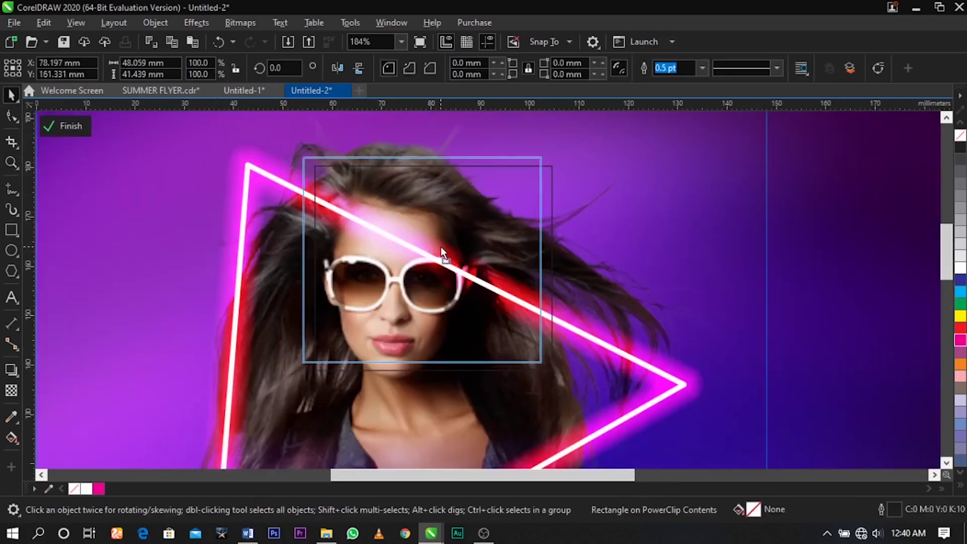
# Step: Convert the rectangle over the woman's face to curves and reshape its corners into a slanted four-sided shape
pyautogui.click(10, 117)
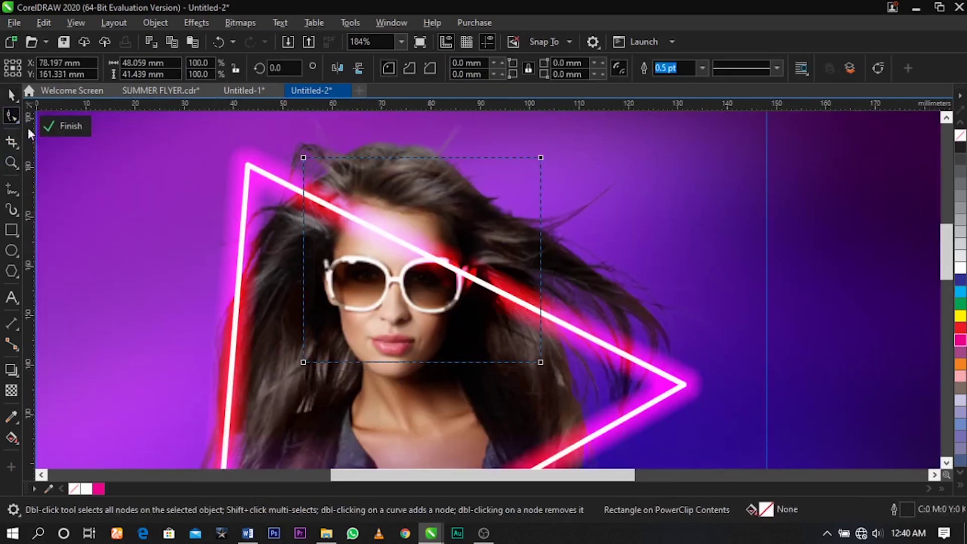
pyautogui.rightClick(435, 190)
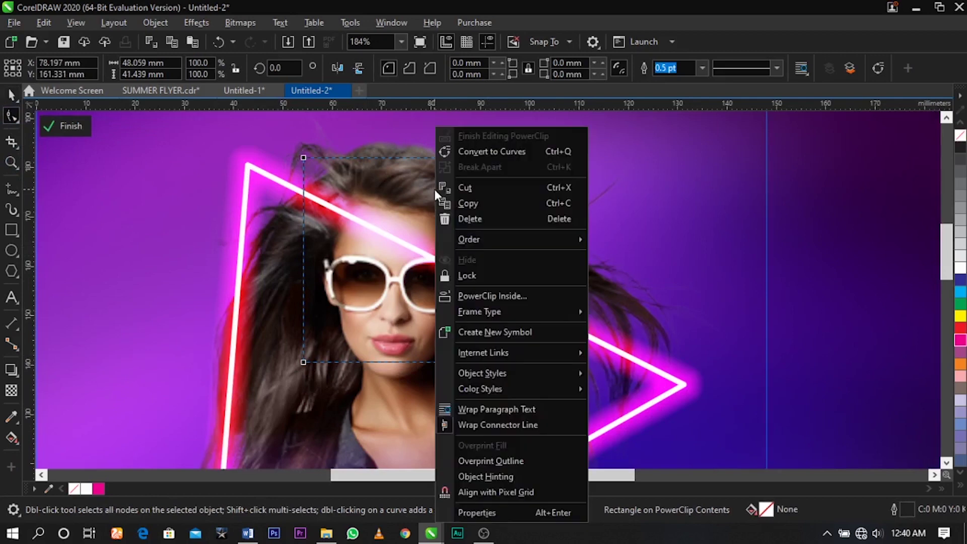
pyautogui.click(481, 151)
pyautogui.moveTo(303, 157); pyautogui.dragTo(297, 189)
pyautogui.moveTo(540, 157); pyautogui.dragTo(558, 239)
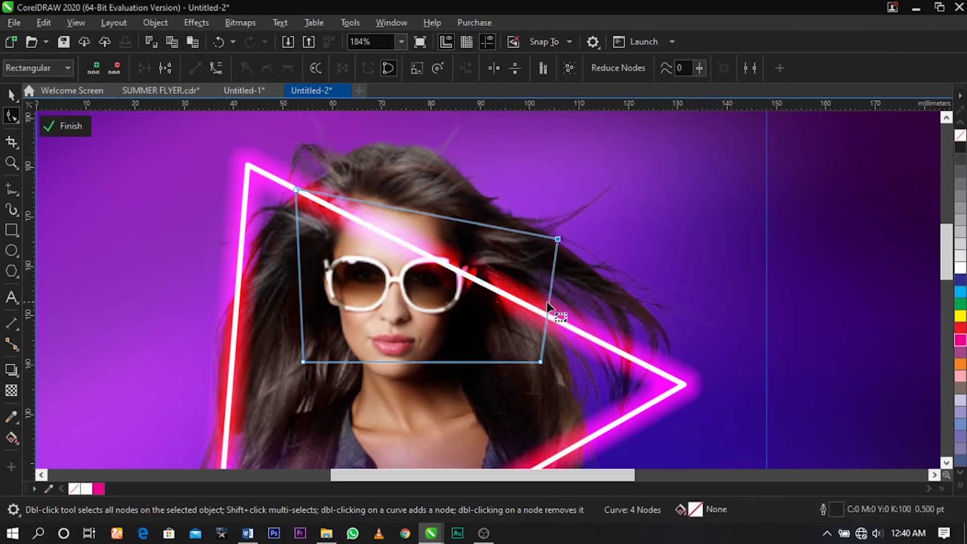
pyautogui.doubleClick(548, 307)
pyautogui.moveTo(549, 308); pyautogui.dragTo(566, 402)
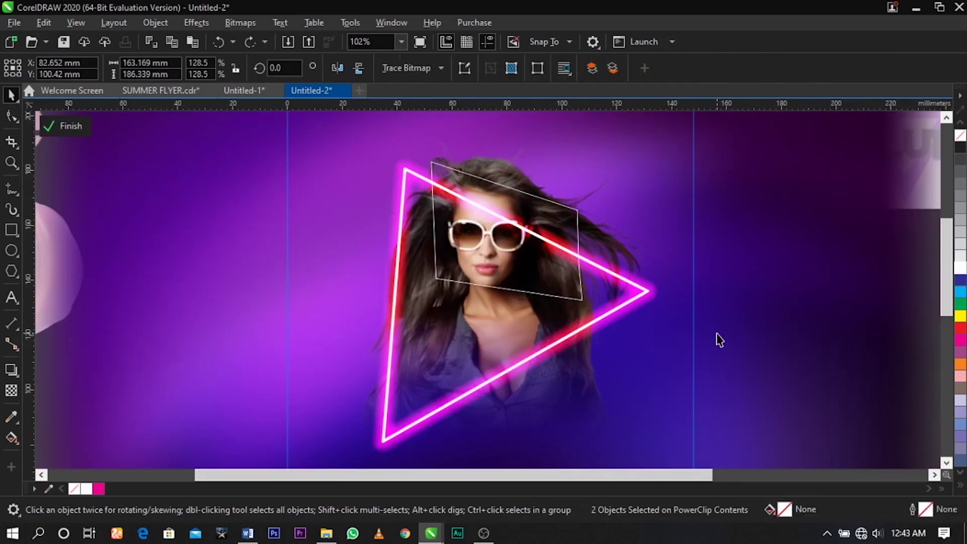
# Step: Trim the magenta glow bitmap using the four-sided shape and the white triangle
pyautogui.click(563, 299)
pyautogui.keyDown('shift'); pyautogui.click(621, 307); pyautogui.keyUp('shift')
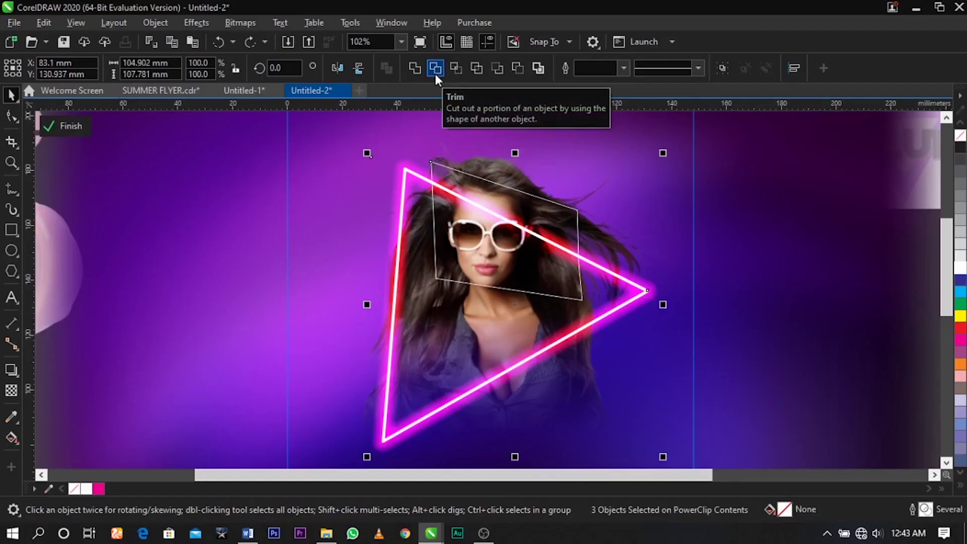
pyautogui.click(379, 111)
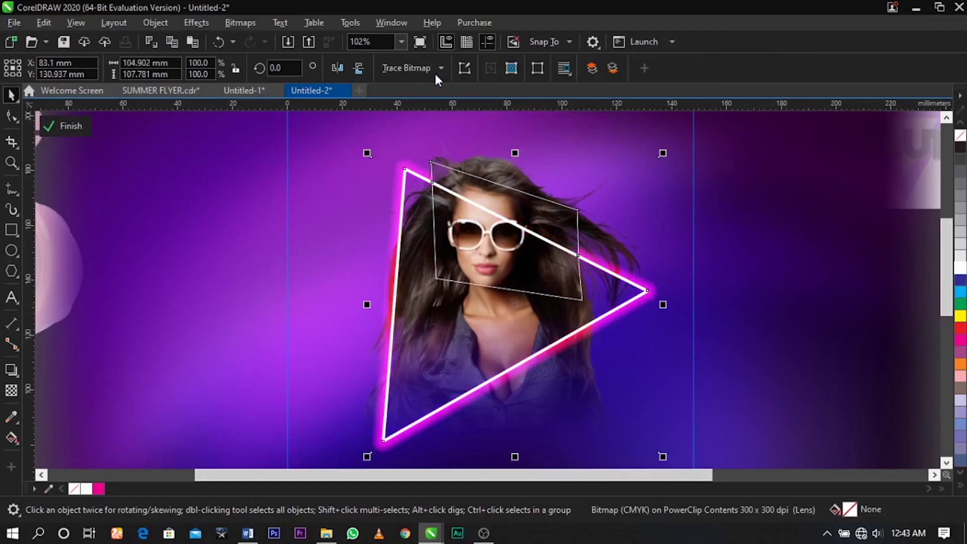
pyautogui.click(767, 181)
# Step: Trim the white triangle outline with the four-sided shape, and move that shape off the woman to the dark area on the right
pyautogui.click(557, 210)
pyautogui.keyDown('shift'); pyautogui.click(524, 328); pyautogui.keyUp('shift')
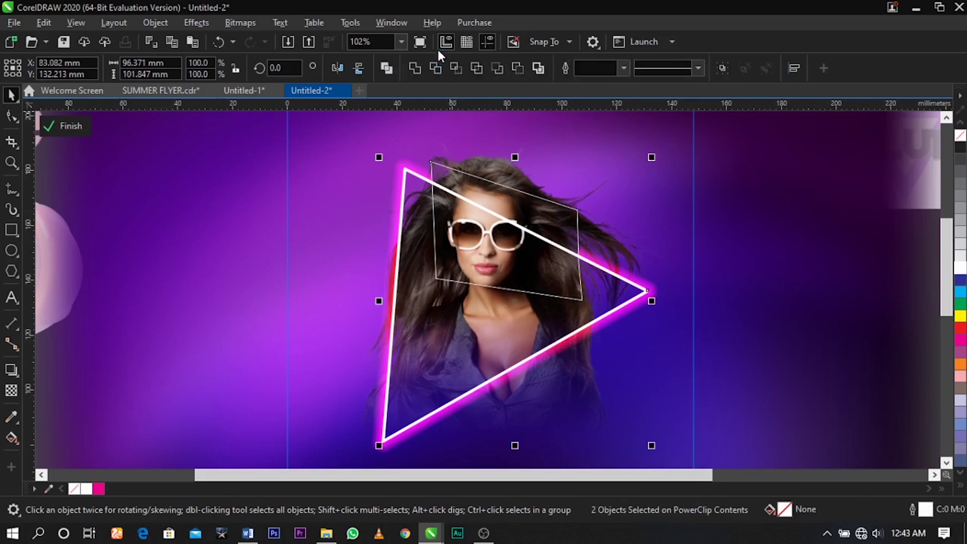
pyautogui.click(436, 69)
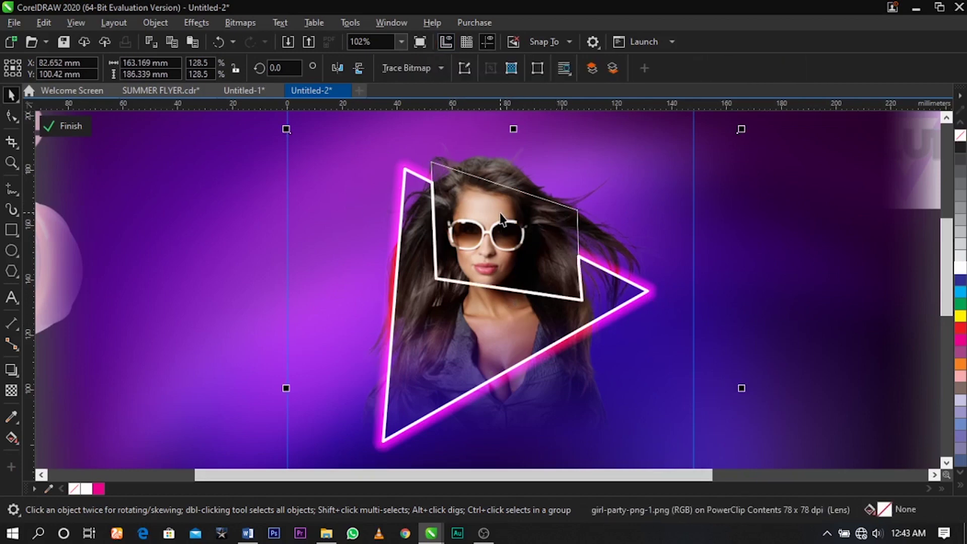
pyautogui.moveTo(502, 219); pyautogui.dragTo(789, 223)
# Step: Break the trimmed triangle curve at the cutout's lower-left node beside the woman's chin
pyautogui.click(490, 311)
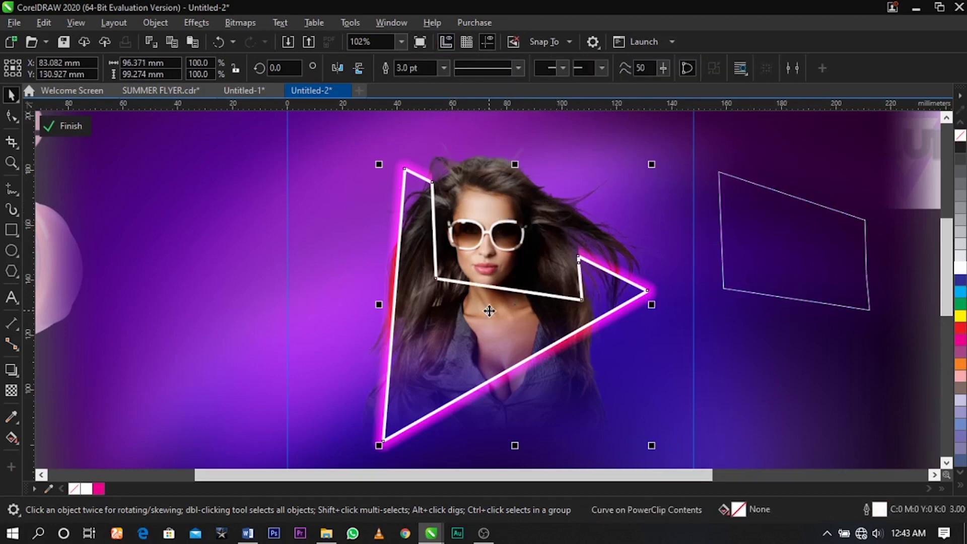
pyautogui.click(11, 117)
pyautogui.scroll(3, 444, 269)
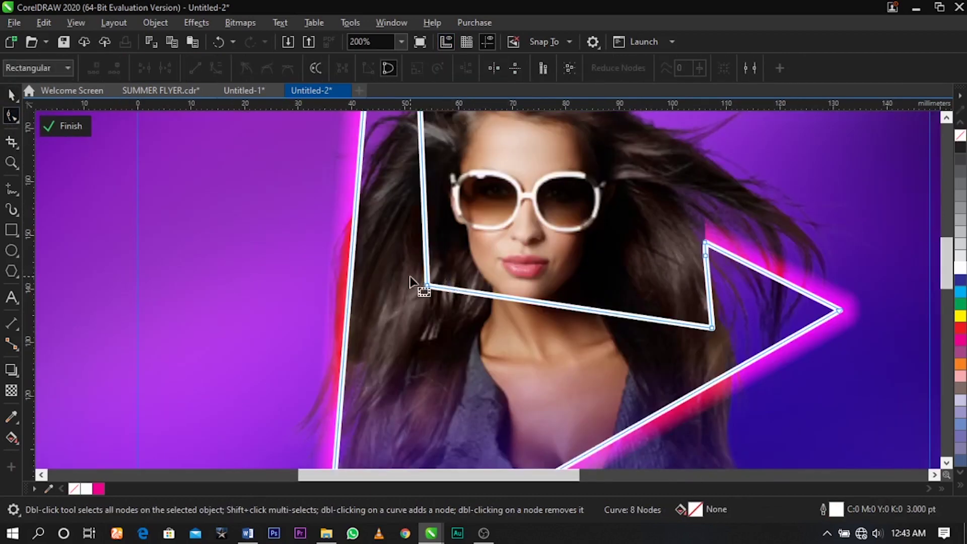
pyautogui.moveTo(421, 265); pyautogui.dragTo(475, 324)
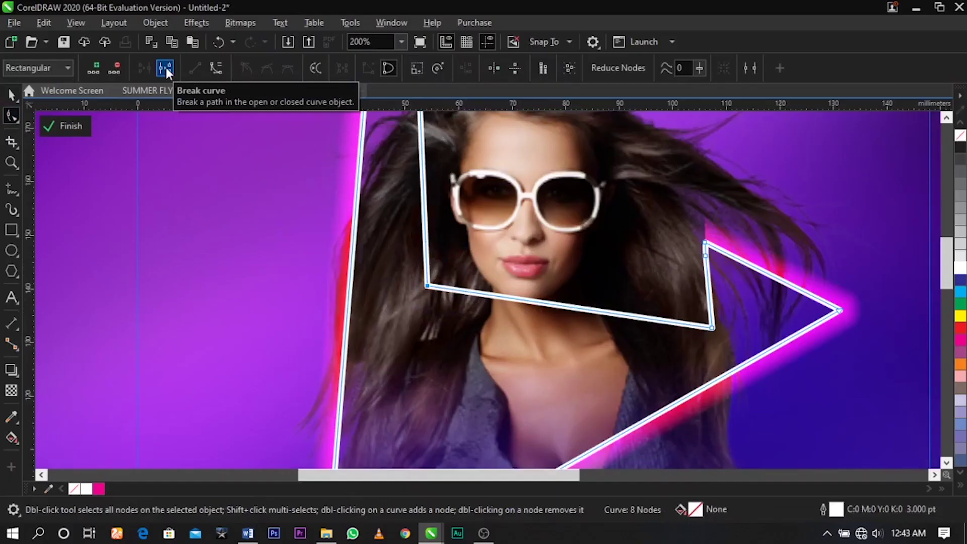
pyautogui.click(165, 68)
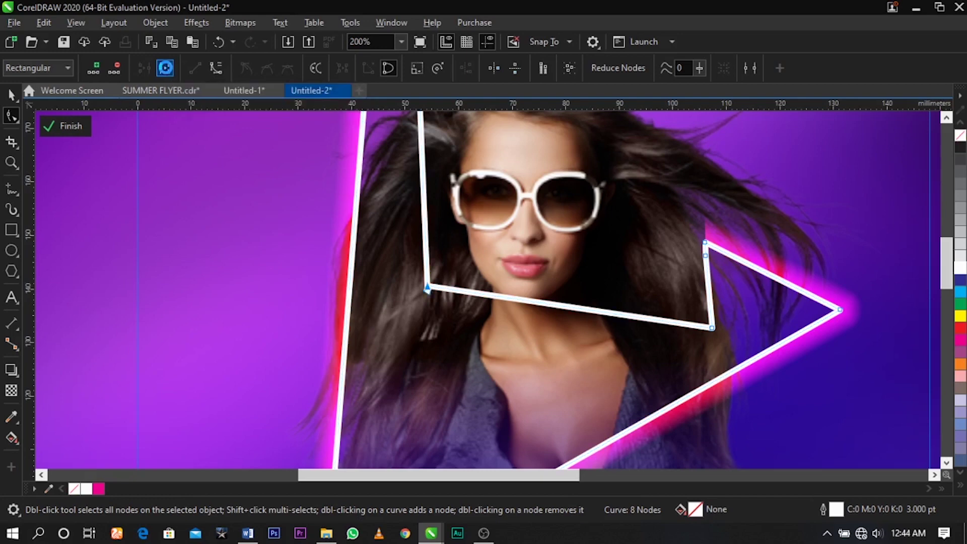
# Step: Delete the cutout's leftover nodes so the white triangle outline stays open behind the woman's head
pyautogui.scroll(-2, 407, 220)
pyautogui.moveTo(468, 277); pyautogui.dragTo(470, 276)
pyautogui.press('Delete')
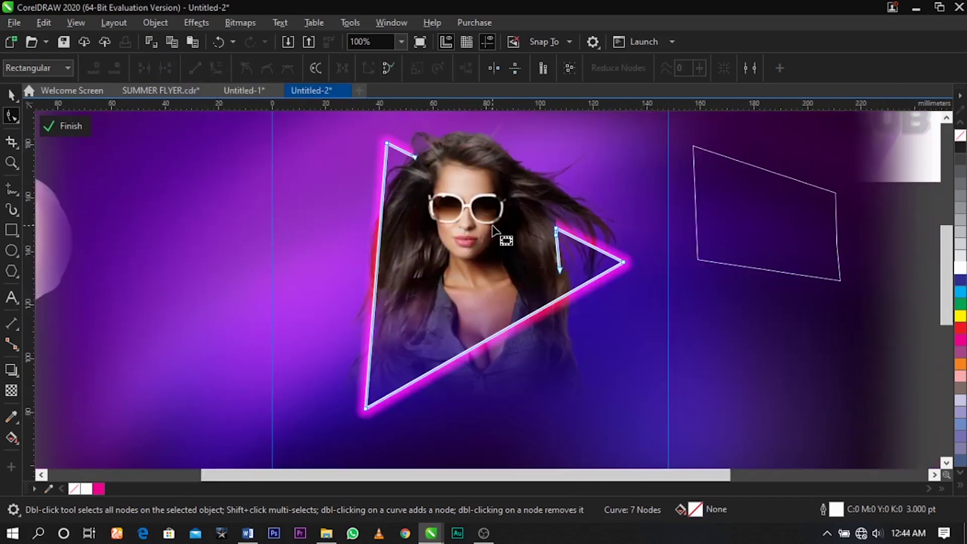
pyautogui.click(559, 271)
pyautogui.press('Delete')
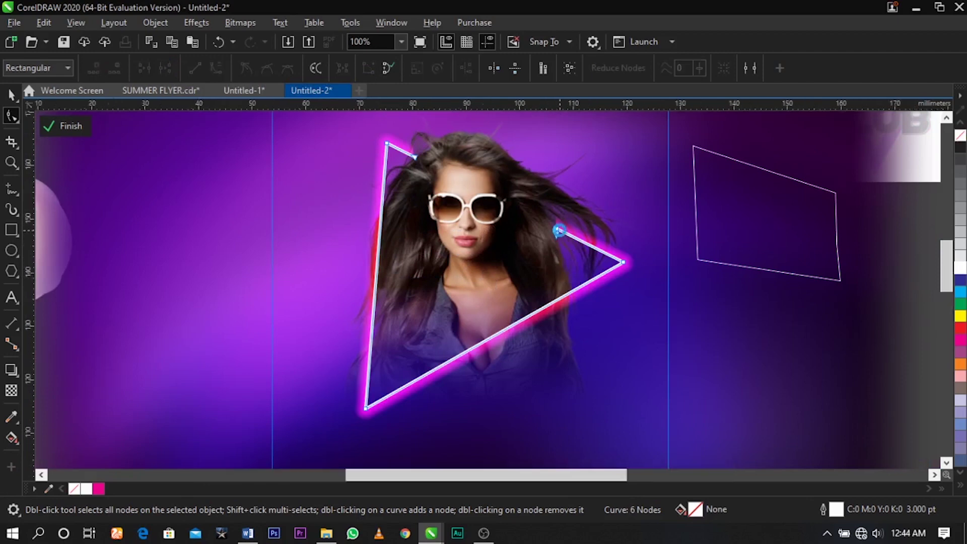
pyautogui.scroll(4, 556, 229)
pyautogui.doubleClick(544, 246)
pyautogui.scroll(-4, 545, 247)
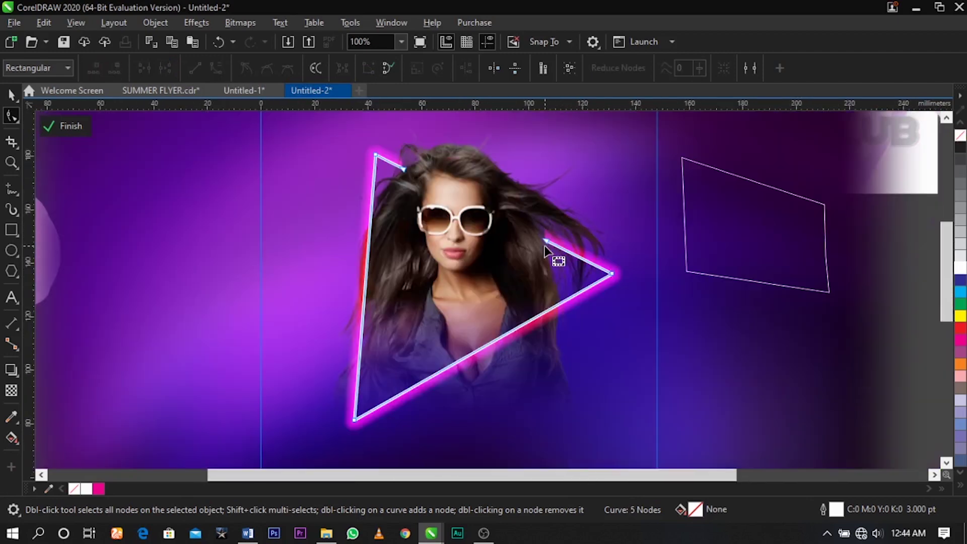
pyautogui.press('space')
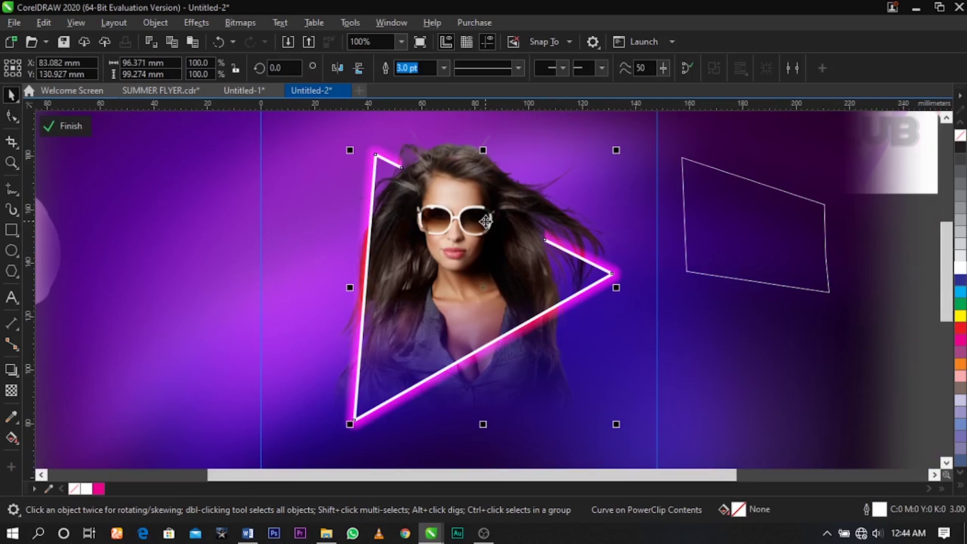
# Step: Delete the leftover four-sided trimming shape beside the triangle
pyautogui.press('F2')
pyautogui.moveTo(273, 205); pyautogui.dragTo(694, 429)
pyautogui.scroll(-1, 541, 257)
pyautogui.press('F2')
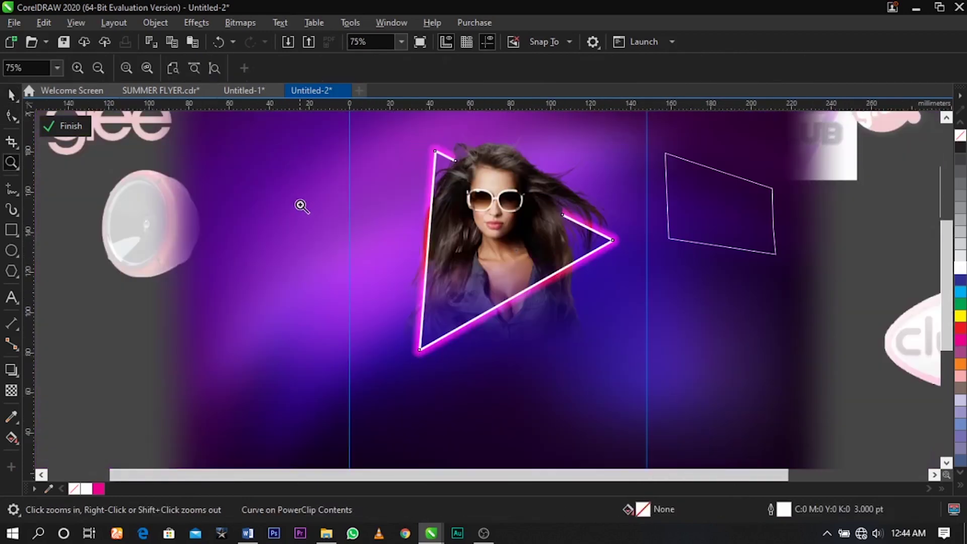
pyautogui.moveTo(296, 199); pyautogui.dragTo(694, 405)
pyautogui.press('Escape')
pyautogui.scroll(-1, 550, 295)
pyautogui.press('F2')
pyautogui.moveTo(351, 139); pyautogui.dragTo(765, 374)
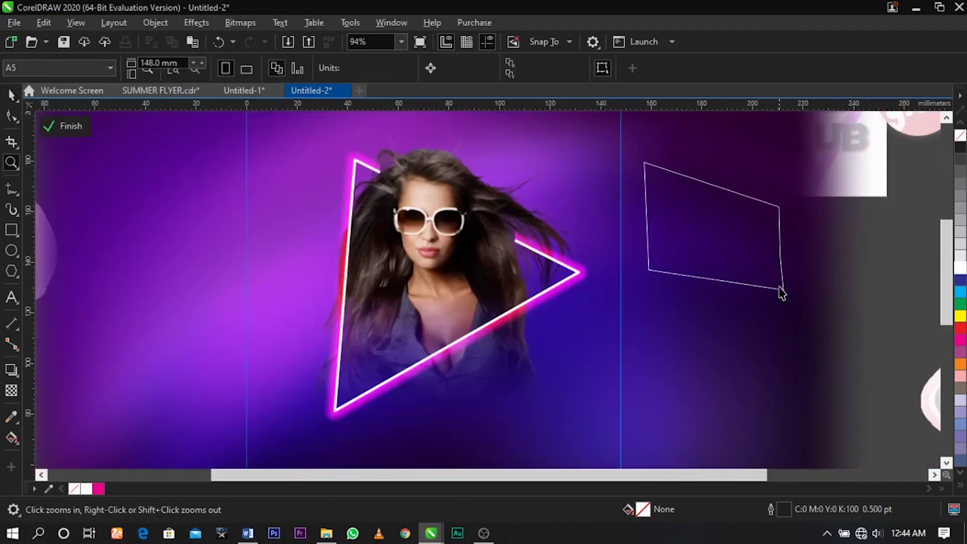
pyautogui.click(738, 274)
pyautogui.press('Delete')
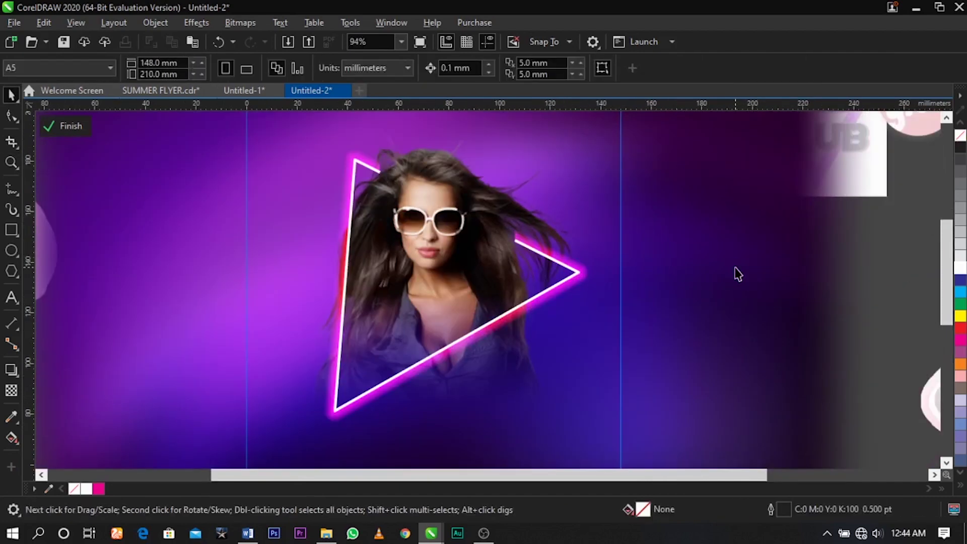
# Step: Finish editing the background PowerClip and return to the flyer page
pyautogui.press('F3')
pyautogui.keyDown('ctrl'); pyautogui.click(873, 305); pyautogui.keyUp('ctrl')
pyautogui.click(872, 304)
pyautogui.press('F2')
pyautogui.moveTo(301, 187); pyautogui.dragTo(613, 421)
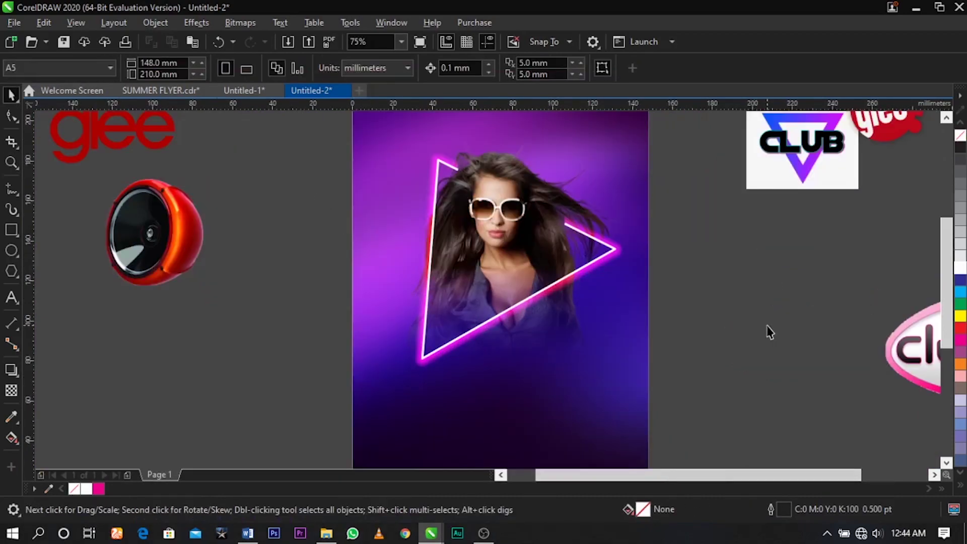
# Step: Switch to Word and copy the event text from "THE SATURDAY CLUB PRESENTS" through the venue address
pyautogui.click(257, 533)
pyautogui.moveTo(374, 352); pyautogui.dragTo(136, 141)
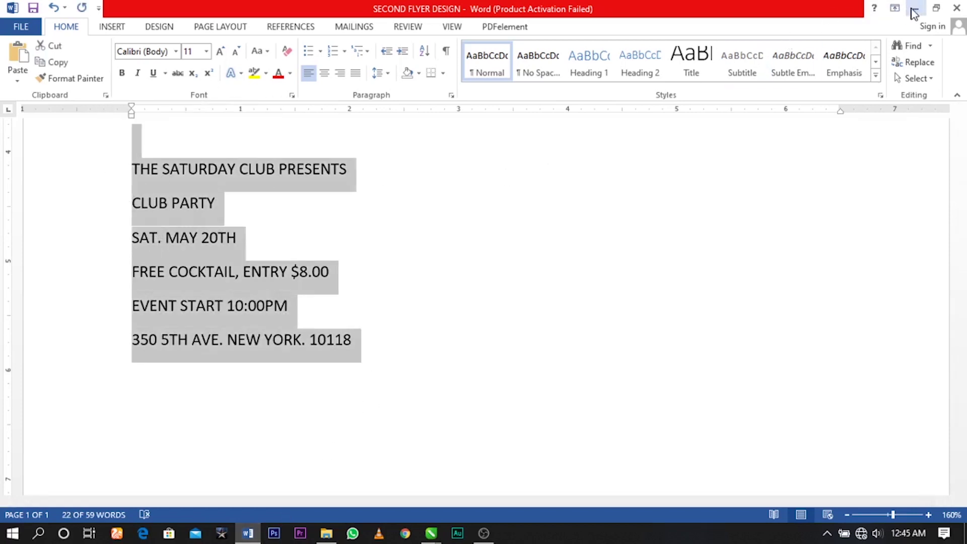
pyautogui.click(914, 10)
# Step: Paste the copied event text as artistic text on the pasteboard below the red speaker
pyautogui.click(17, 303)
pyautogui.click(227, 309)
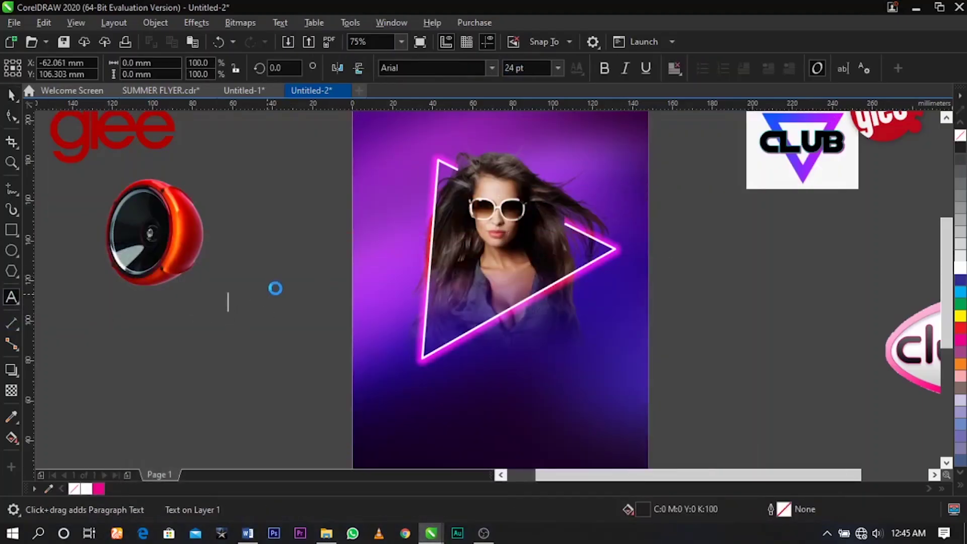
pyautogui.hotkey('ctrl', 'v')
pyautogui.click(459, 366)
pyautogui.press('Escape')
pyautogui.press('Escape')
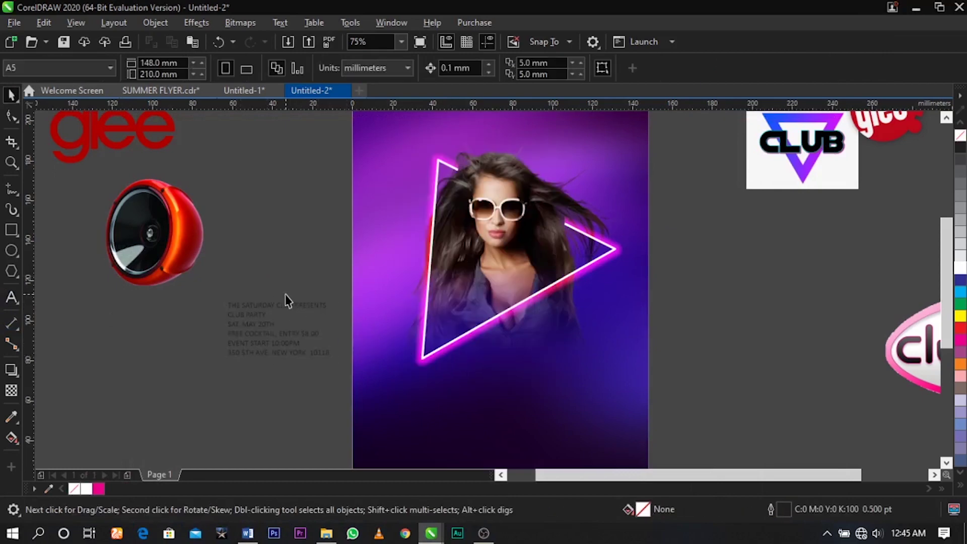
# Step: Copy the line "THE SATURDAY CLUB PRESENTS" and remove it from the event text block
pyautogui.scroll(4, 259, 303)
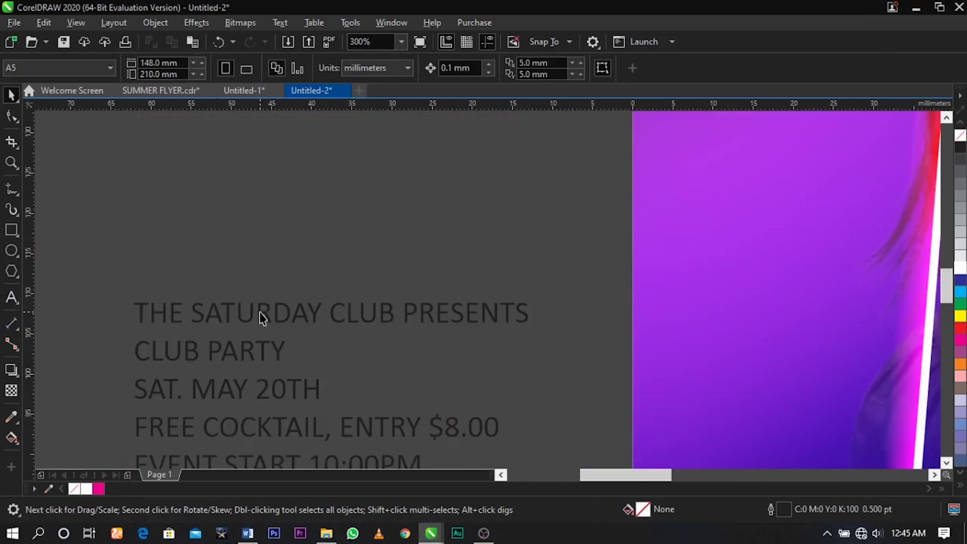
pyautogui.doubleClick(260, 313)
pyautogui.moveTo(131, 306); pyautogui.dragTo(549, 302)
pyautogui.hotkey('ctrl', 'c')
pyautogui.press('Delete')
pyautogui.press('Delete')
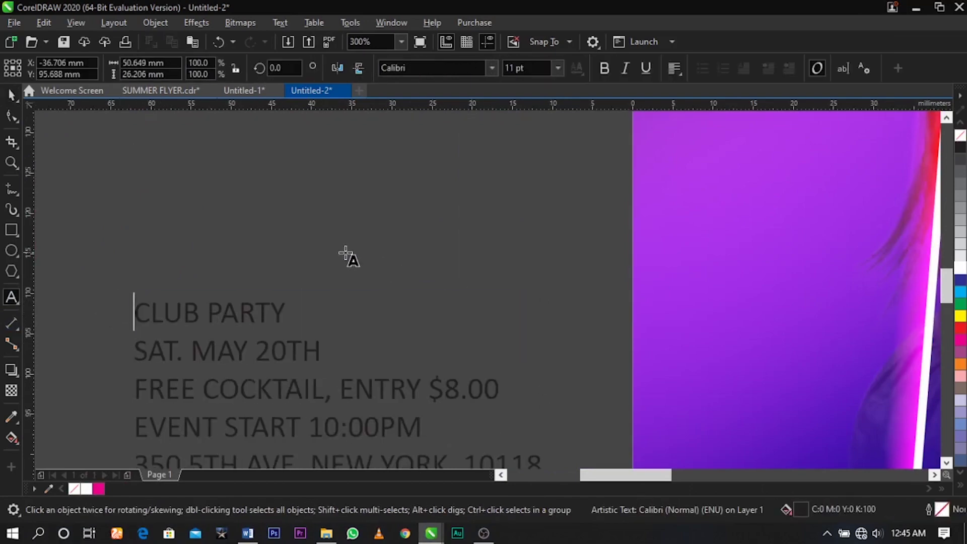
# Step: Paste "THE SATURDAY CLUB PRESENTS" as separate text near the top of the flyer, above the woman's head
pyautogui.scroll(-4, 345, 259)
pyautogui.scroll(-2, 498, 144)
pyautogui.scroll(6, 499, 143)
pyautogui.click(498, 142)
pyautogui.hotkey('ctrl', 'v')
pyautogui.scroll(-4, 460, 210)
# Step: Set the "THE SATURDAY CLUB PRESENTS" heading to the Harvest font and fill it white
pyautogui.press('z')
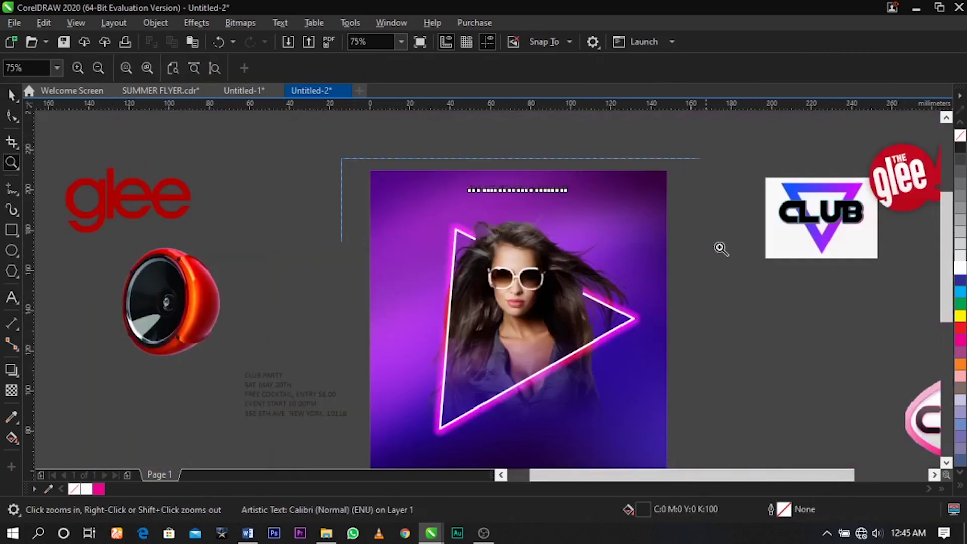
pyautogui.moveTo(720, 247); pyautogui.dragTo(750, 251)
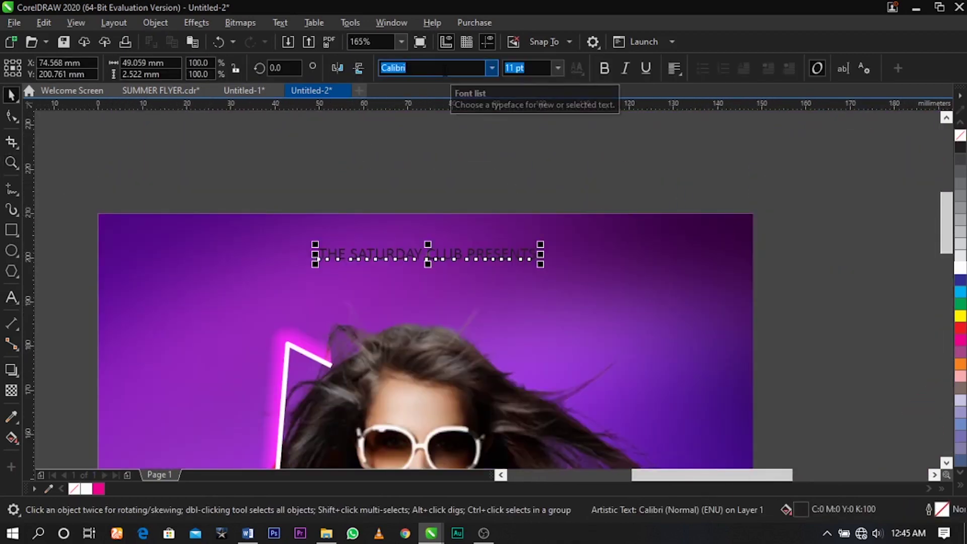
pyautogui.write('harvest')
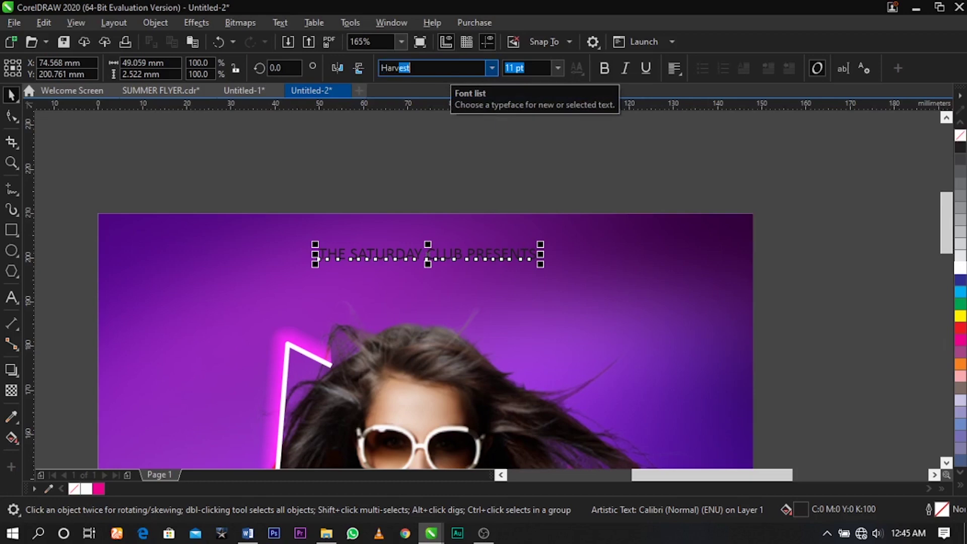
pyautogui.press('Return')
pyautogui.click(960, 269)
pyautogui.click(652, 291)
pyautogui.click(780, 295)
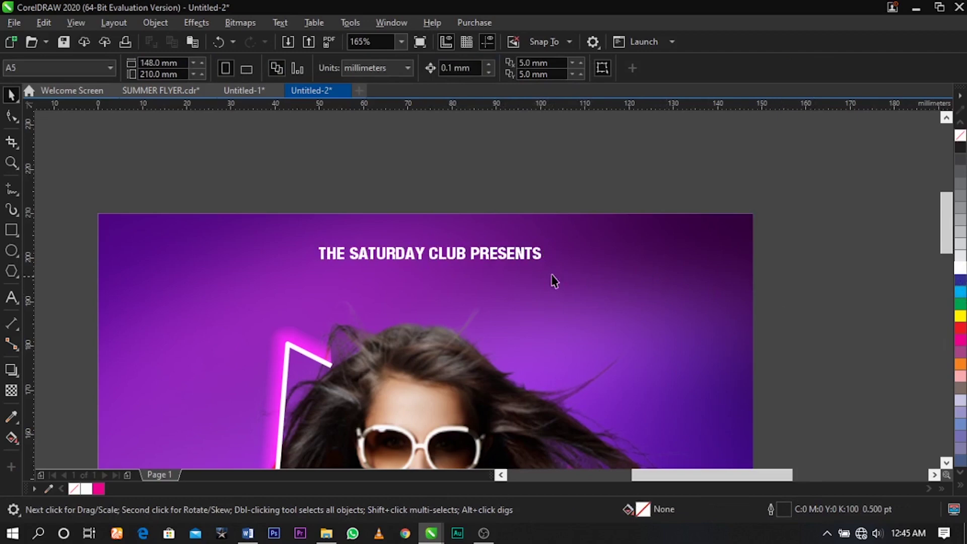
# Step: Centre the "THE SATURDAY CLUB PRESENTS" heading horizontally on the flyer background
pyautogui.click(541, 257)
pyautogui.keyDown('shift'); pyautogui.click(652, 296); pyautogui.keyUp('shift')
pyautogui.press('c')
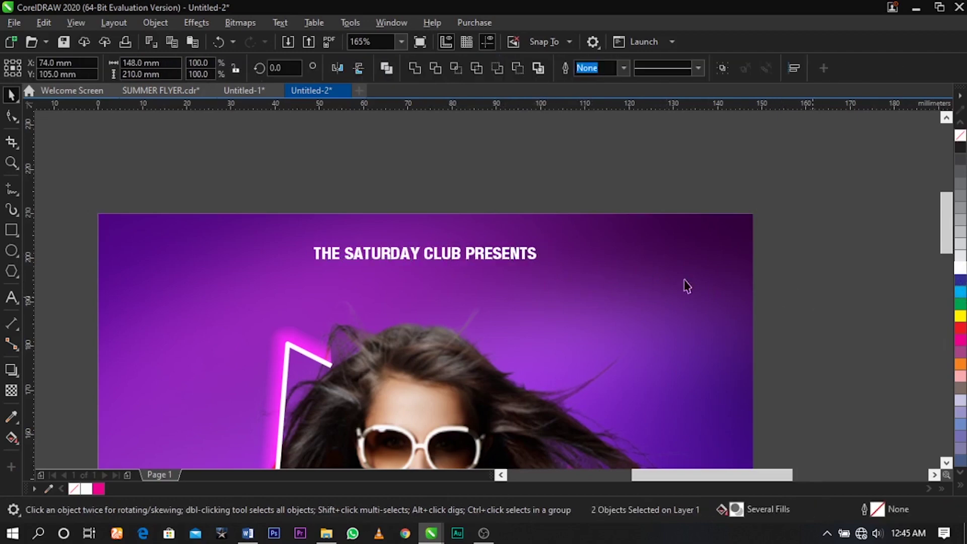
pyautogui.press('Escape')
# Step: Enlarge the "THE SATURDAY CLUB PRESENTS" heading slightly and centre it again on the background
pyautogui.click(536, 255)
pyautogui.moveTo(547, 266)
pyautogui.mouseDown()
pyautogui.moveTo(570, 272)
pyautogui.moveTo(564, 264)
pyautogui.mouseUp()
pyautogui.keyDown('shift'); pyautogui.click(653, 288); pyautogui.keyUp('shift')
pyautogui.click(797, 300)
pyautogui.scroll(-2, 627, 251)
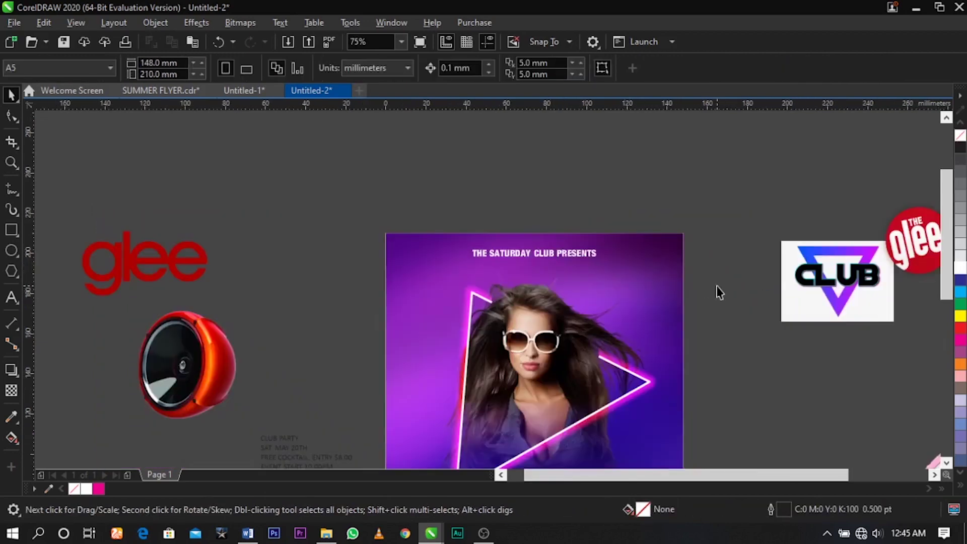
# Step: Cut the line "CLUB PARTY" out of the event text block on the pasteboard
pyautogui.scroll(-1, 551, 248)
pyautogui.press('F2')
pyautogui.moveTo(410, 240); pyautogui.dragTo(650, 436)
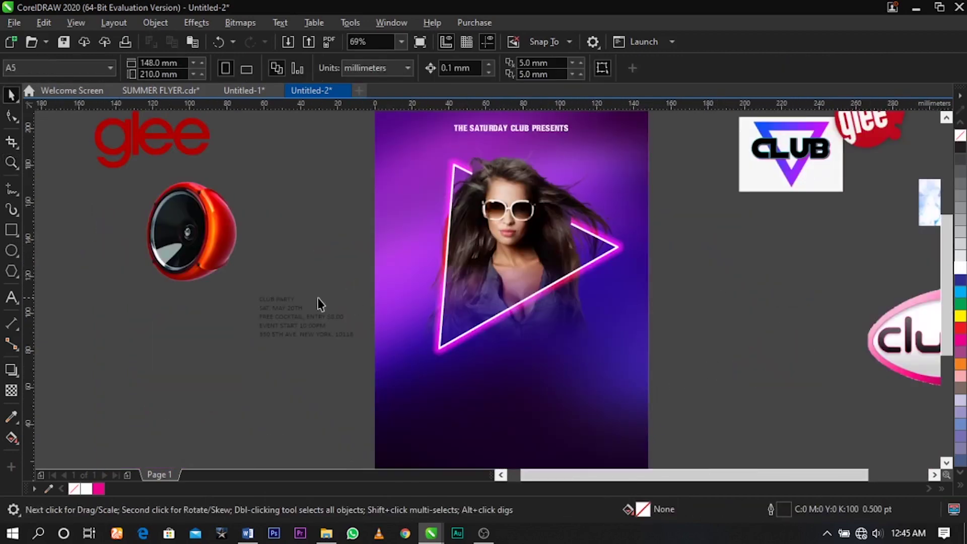
pyautogui.scroll(5, 277, 302)
pyautogui.doubleClick(276, 302)
pyautogui.moveTo(209, 299); pyautogui.dragTo(395, 301)
pyautogui.hotkey('ctrl', 'x')
pyautogui.scroll(-2, 295, 282)
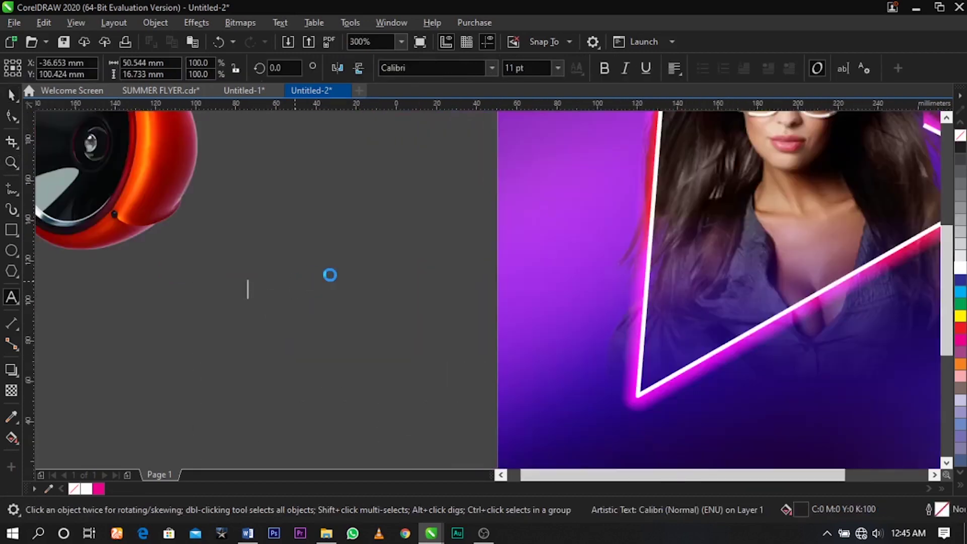
# Step: Paste "CLUB PARTY" as separate text on the flyer below the triangle
pyautogui.click(513, 372)
pyautogui.hotkey('ctrl', 'v')
pyautogui.hotkey('ctrl', 'space')
# Step: Fill the "CLUB PARTY" text white and enlarge it to about 104 × 14 mm
pyautogui.press('F2')
pyautogui.moveTo(322, 270); pyautogui.dragTo(864, 438)
pyautogui.click(959, 268)
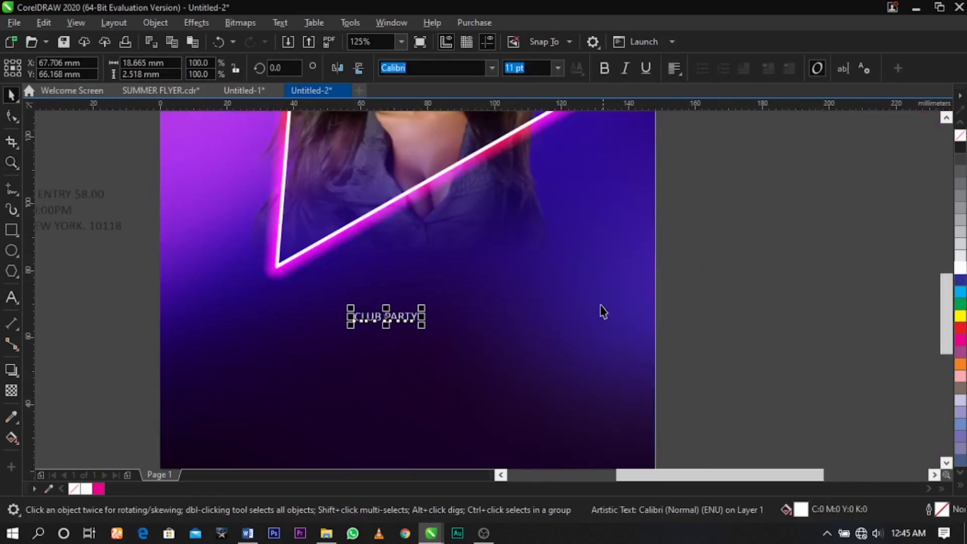
pyautogui.moveTo(423, 305); pyautogui.dragTo(566, 234)
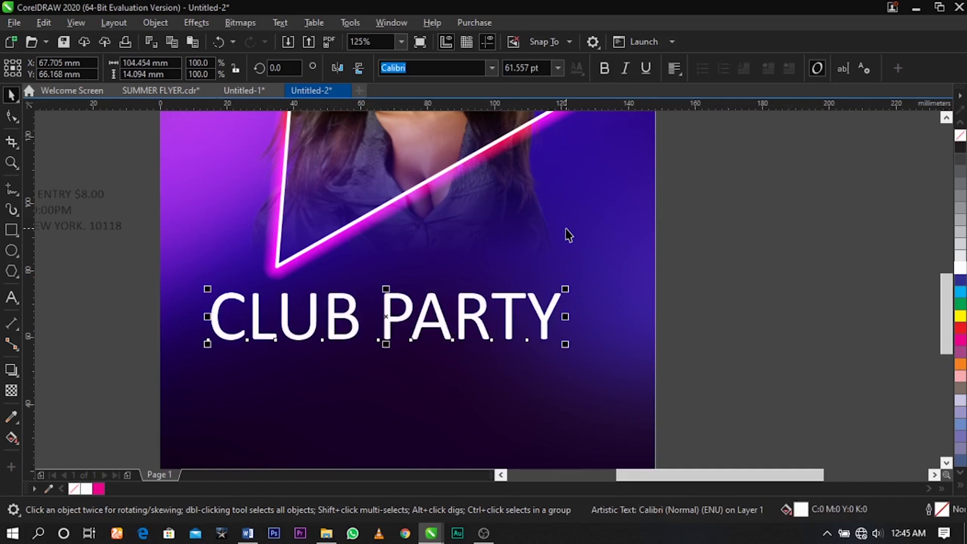
# Step: Break "CLUB PARTY" apart into separate words and move "PARTY" well below "CLUB" on the flyer
pyautogui.hotkey('ctrl', 'k')
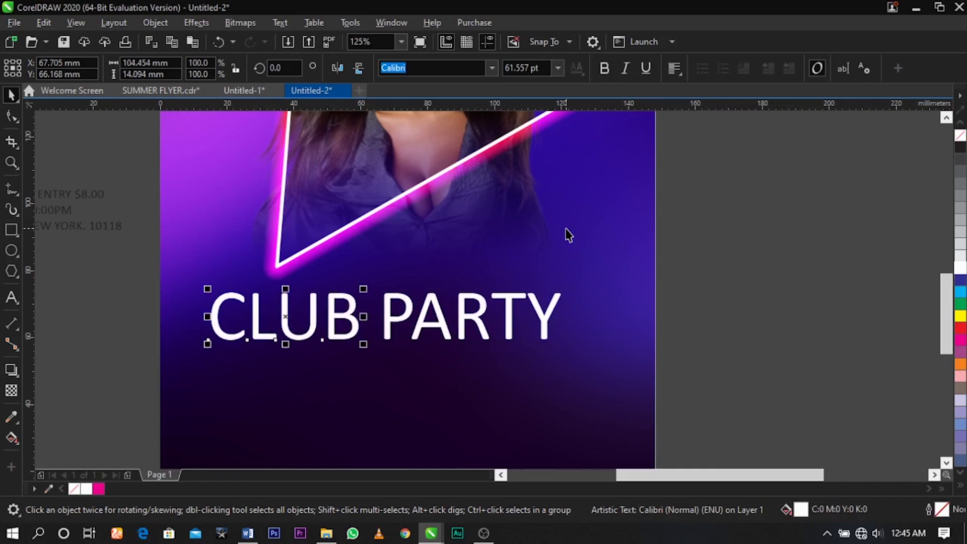
pyautogui.moveTo(493, 290); pyautogui.dragTo(465, 395)
pyautogui.moveTo(360, 335); pyautogui.dragTo(502, 326)
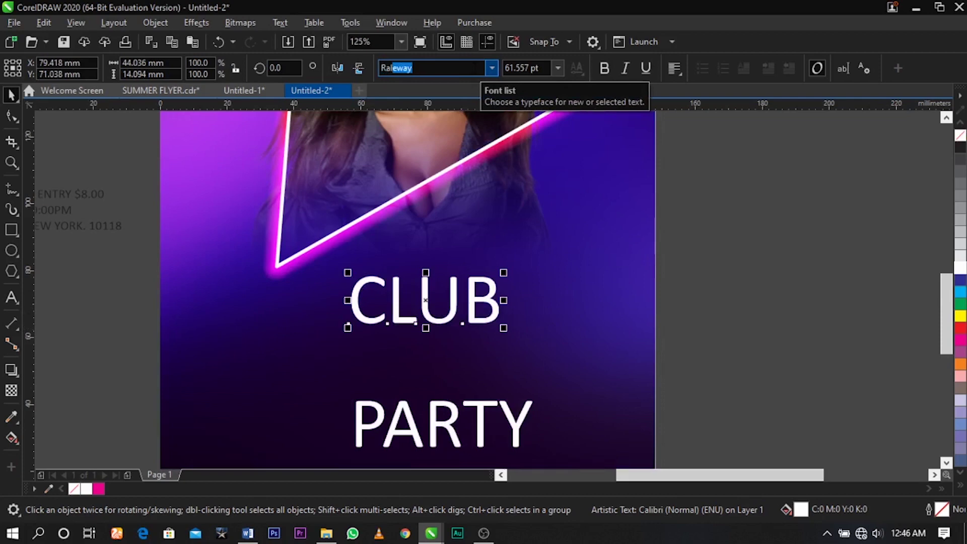
# Step: Set the font of "CLUB" to Raleway (Heavy, Black)
pyautogui.press('Down')
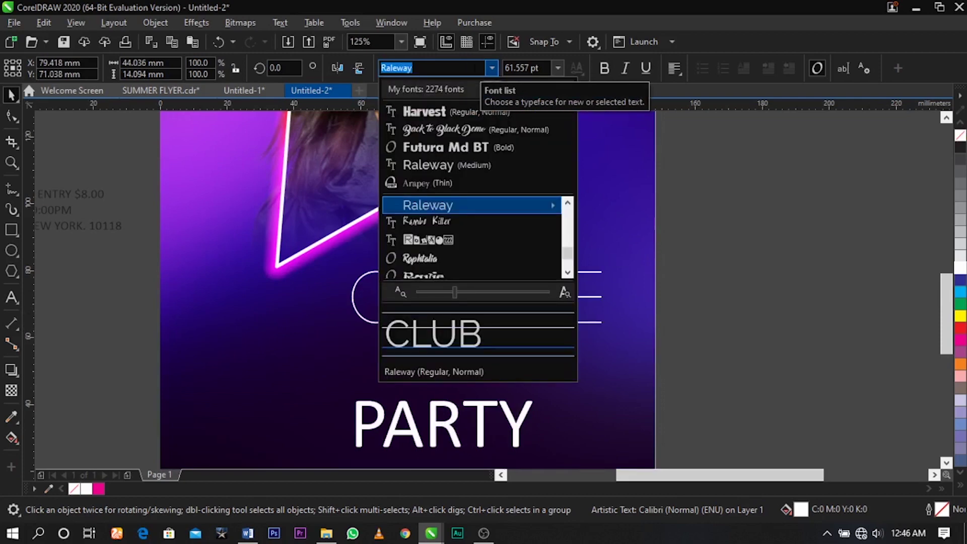
pyautogui.moveTo(458, 205)
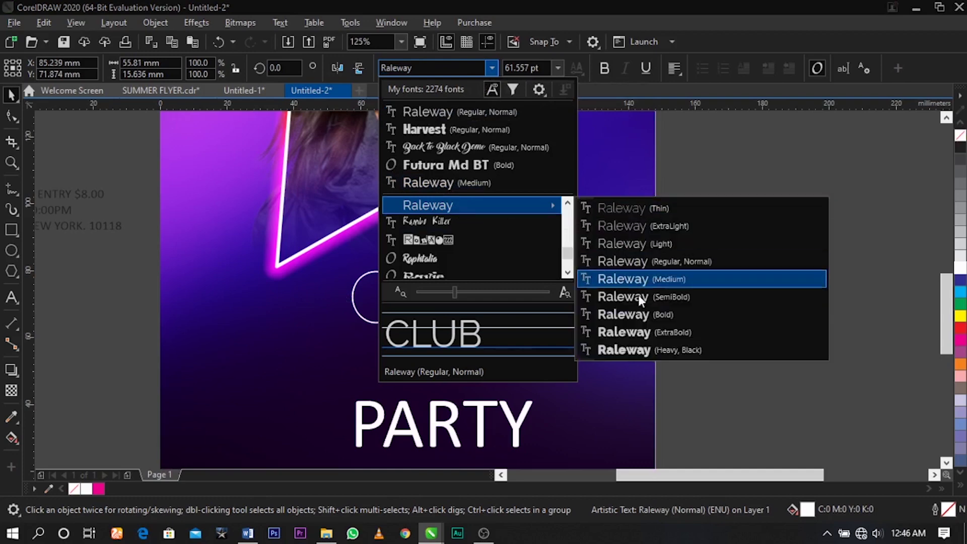
pyautogui.click(647, 348)
# Step: Enlarge "CLUB" to about 82 × 23 mm over the triangle's lower corner and centre it horizontally on the background
pyautogui.moveTo(552, 337); pyautogui.dragTo(565, 337)
pyautogui.moveTo(529, 305)
pyautogui.mouseDown()
pyautogui.moveTo(509, 271)
pyautogui.moveTo(541, 296)
pyautogui.mouseUp()
pyautogui.keyDown('shift'); pyautogui.click(592, 337); pyautogui.keyUp('shift')
pyautogui.press('c')
pyautogui.click(699, 333)
pyautogui.press('F3')
pyautogui.press('z')
pyautogui.moveTo(245, 164); pyautogui.dragTo(659, 349)
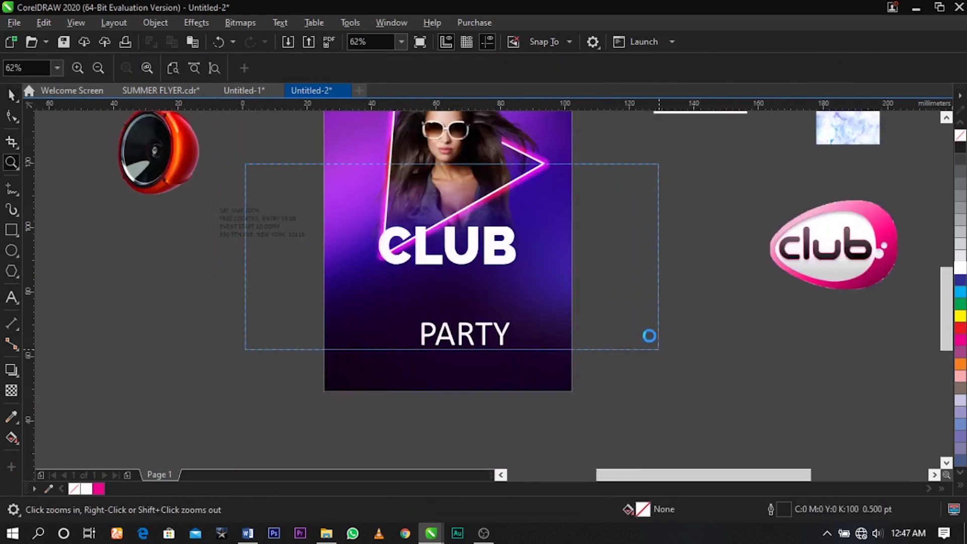
pyautogui.moveTo(563, 287); pyautogui.dragTo(514, 273)
pyautogui.scroll(-1, 498, 265)
pyautogui.click(507, 272)
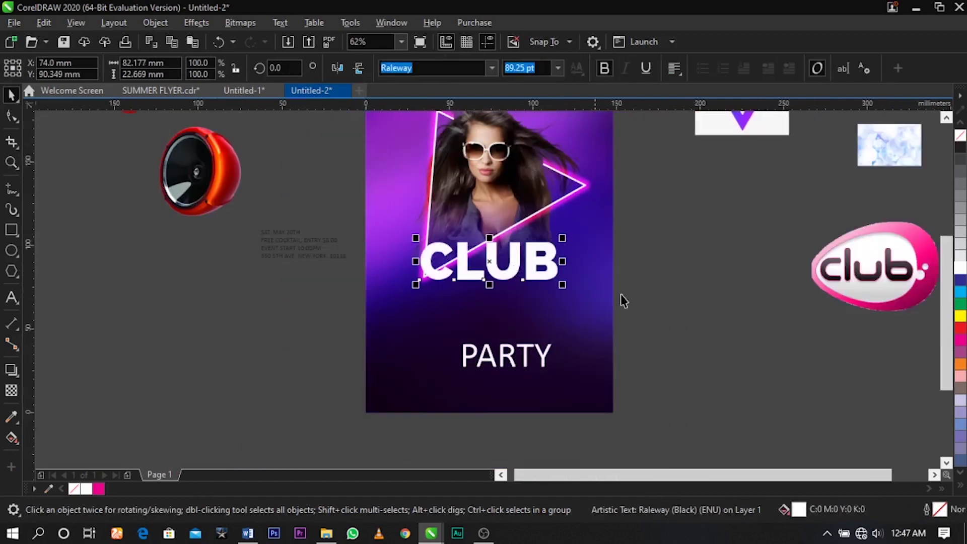
pyautogui.click(622, 296)
# Step: Bring the blue flower photo next to "CLUB" and enlarge it to about 131 × 87 mm
pyautogui.moveTo(882, 166); pyautogui.dragTo(821, 317)
pyautogui.moveTo(746, 275); pyautogui.dragTo(724, 295)
pyautogui.press('z')
pyautogui.moveTo(313, 184); pyautogui.dragTo(733, 353)
pyautogui.click(464, 294)
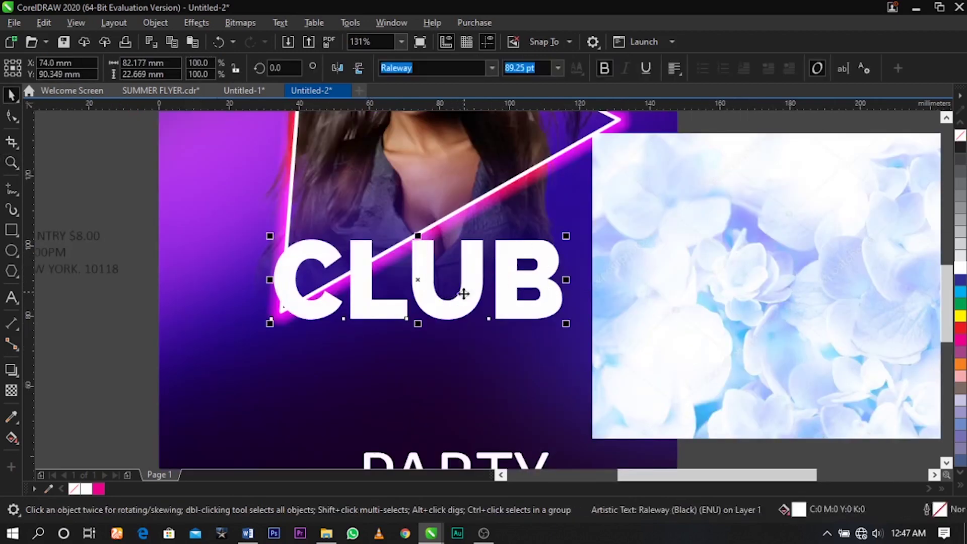
# Step: PowerClip the blue flower photo inside the "CLUB" text
pyautogui.click(722, 311)
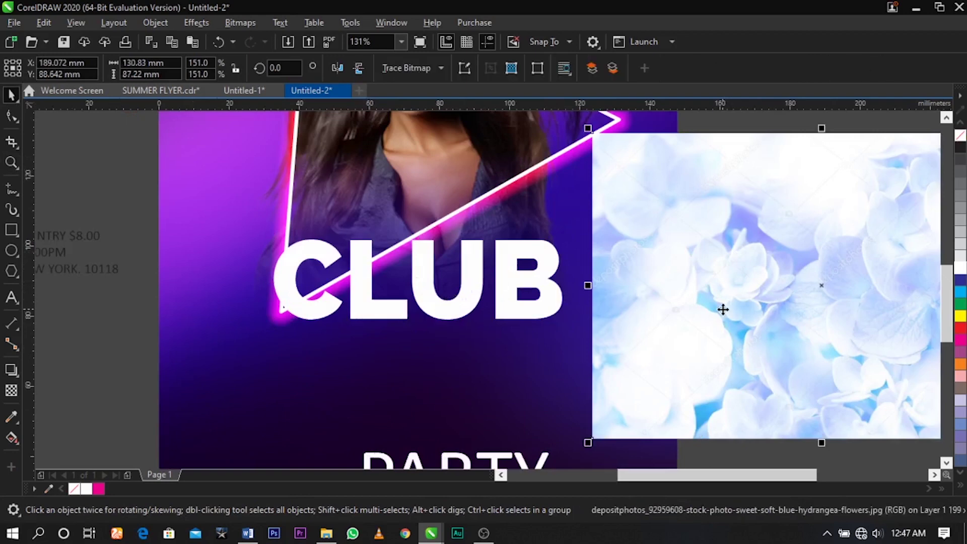
pyautogui.rightClick(724, 309)
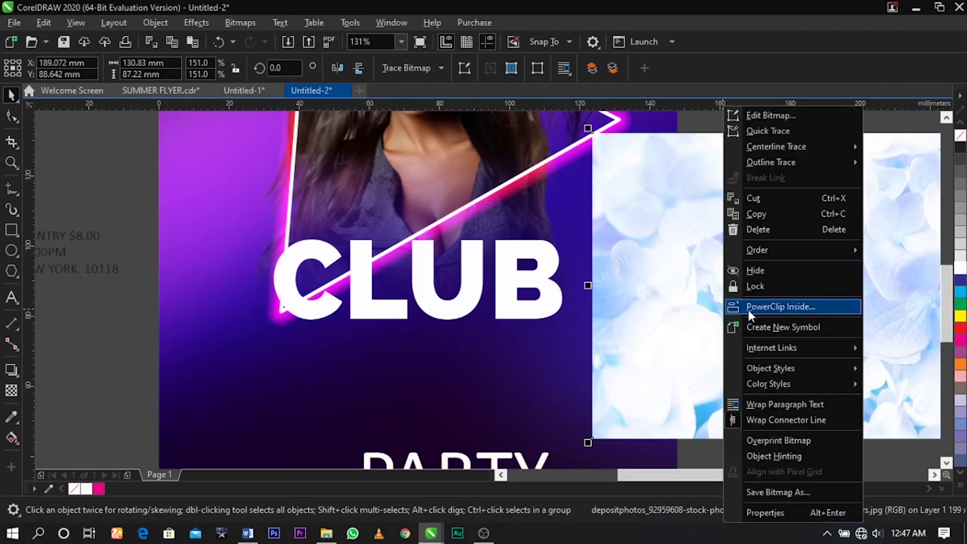
pyautogui.click(749, 308)
pyautogui.click(541, 285)
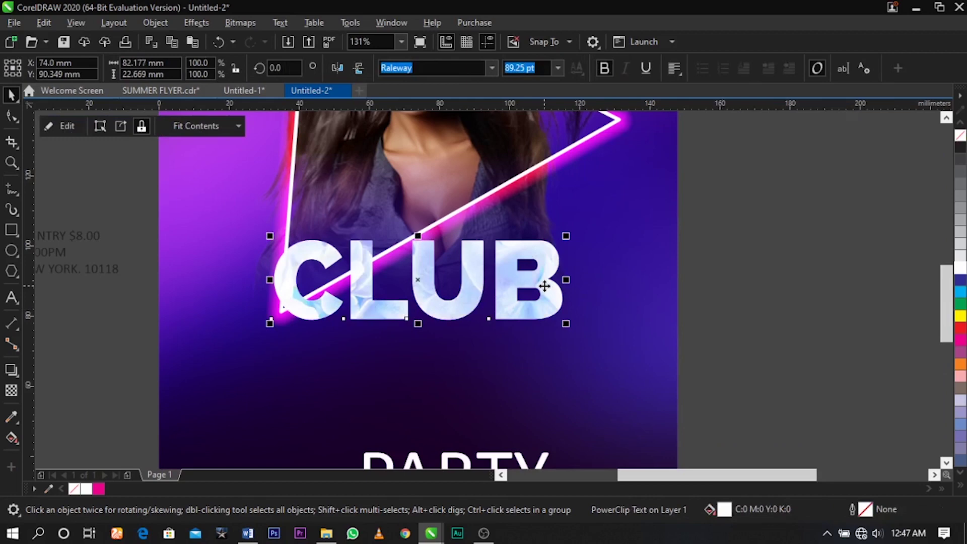
pyautogui.keyDown('ctrl'); pyautogui.click(540, 280); pyautogui.keyUp('ctrl')
pyautogui.click(595, 286)
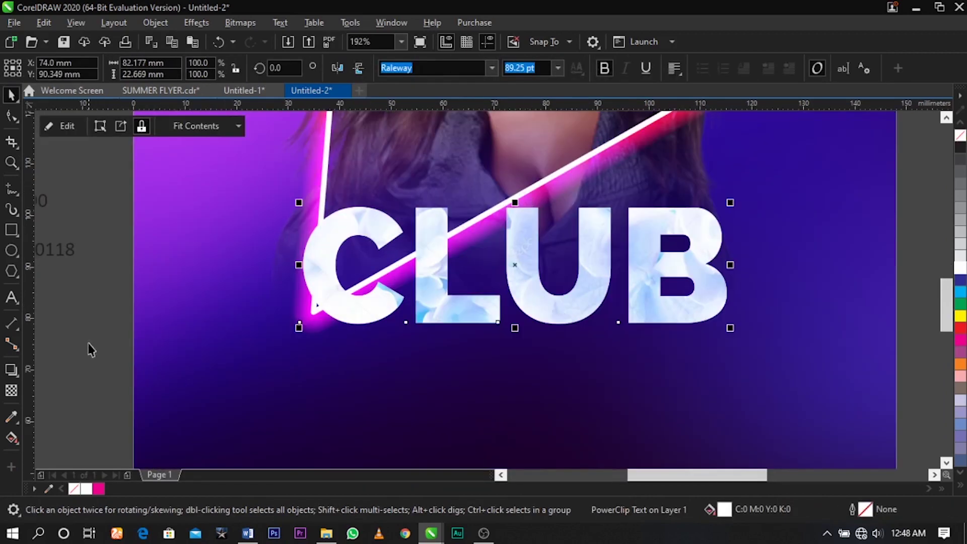
# Step: Add a drop shadow from the left to the right edge of "CLUB" with opacity 73 and feathering 15
pyautogui.click(13, 373)
pyautogui.moveTo(304, 265); pyautogui.dragTo(728, 277)
pyautogui.moveTo(512, 266); pyautogui.dragTo(608, 263)
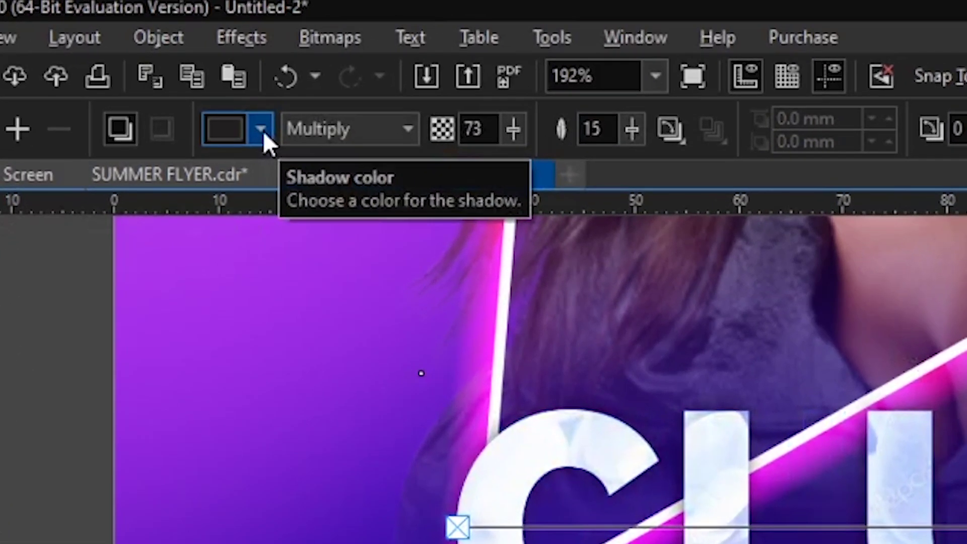
# Step: Change the "CLUB" shadow colour to light blue, C31 M0 Y8 K0
pyautogui.click(263, 131)
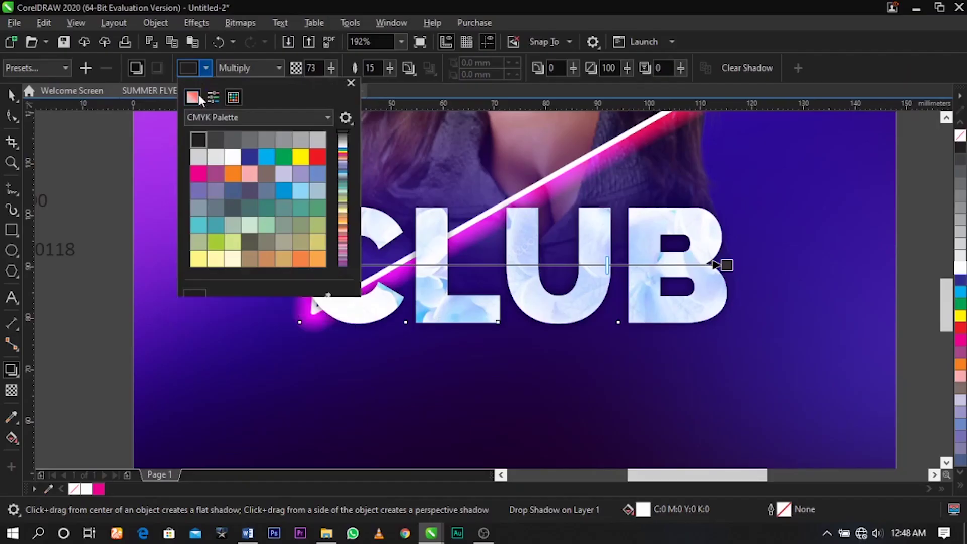
pyautogui.click(245, 182)
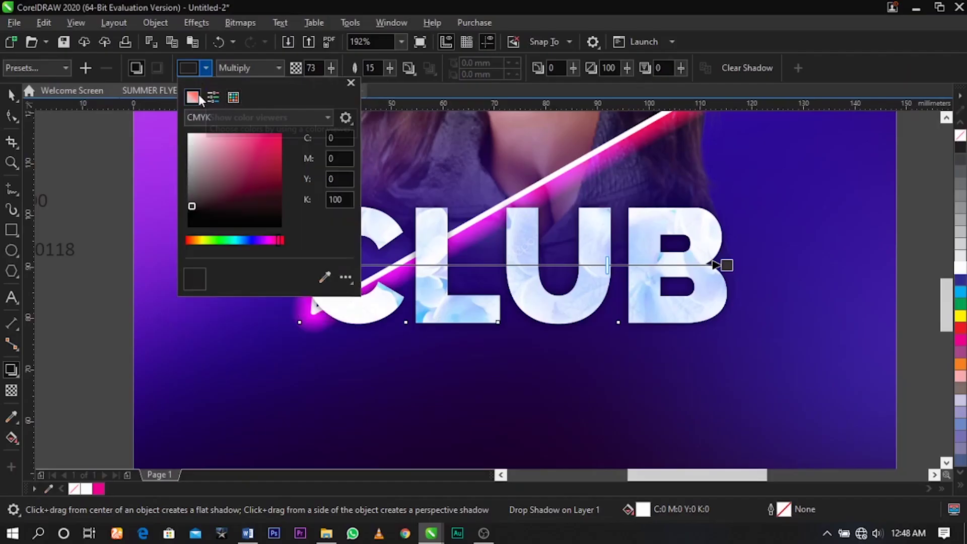
pyautogui.click(235, 240)
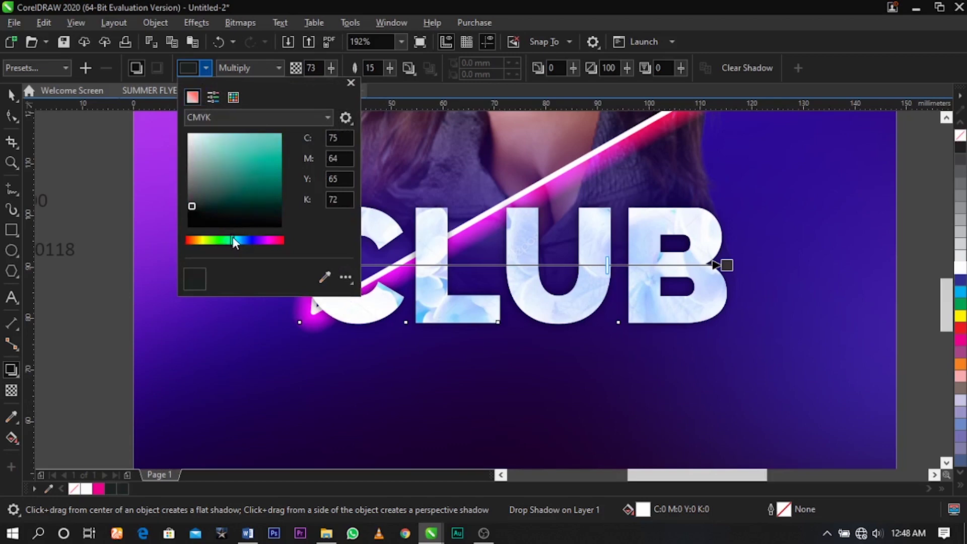
pyautogui.moveTo(250, 176)
pyautogui.mouseDown()
pyautogui.moveTo(238, 130)
pyautogui.moveTo(225, 130)
pyautogui.mouseUp()
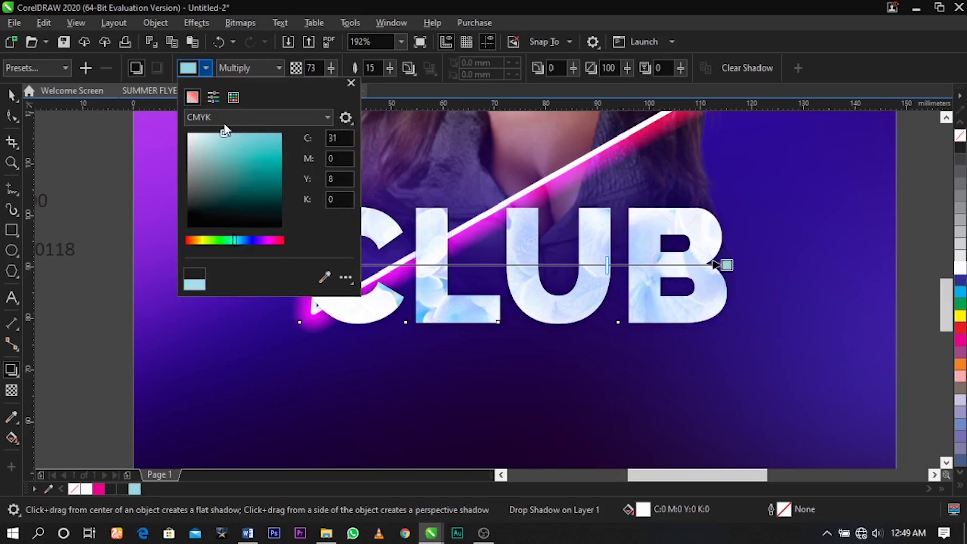
# Step: Set the shadow's merge mode to Add and raise its opacity for a stronger glow around "CLUB"
pyautogui.click(260, 72)
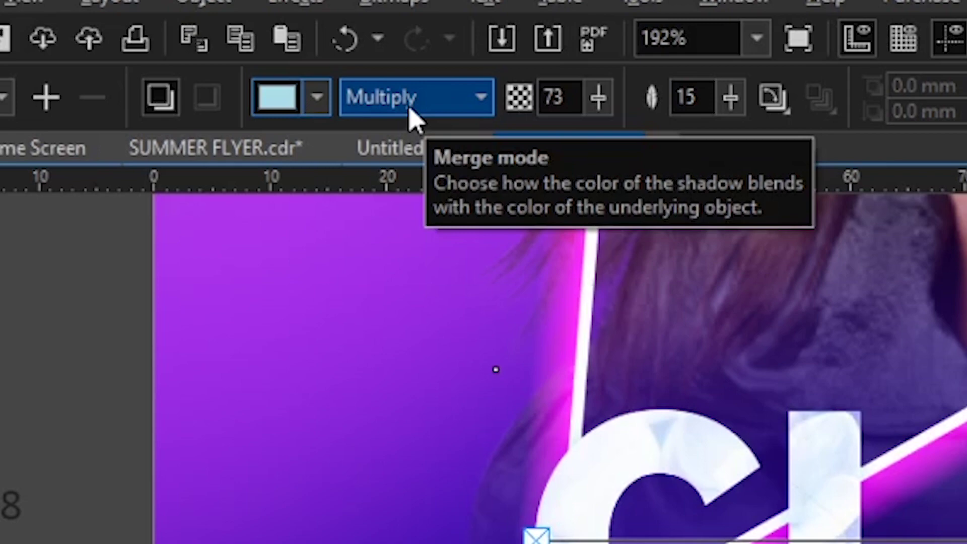
pyautogui.click(411, 113)
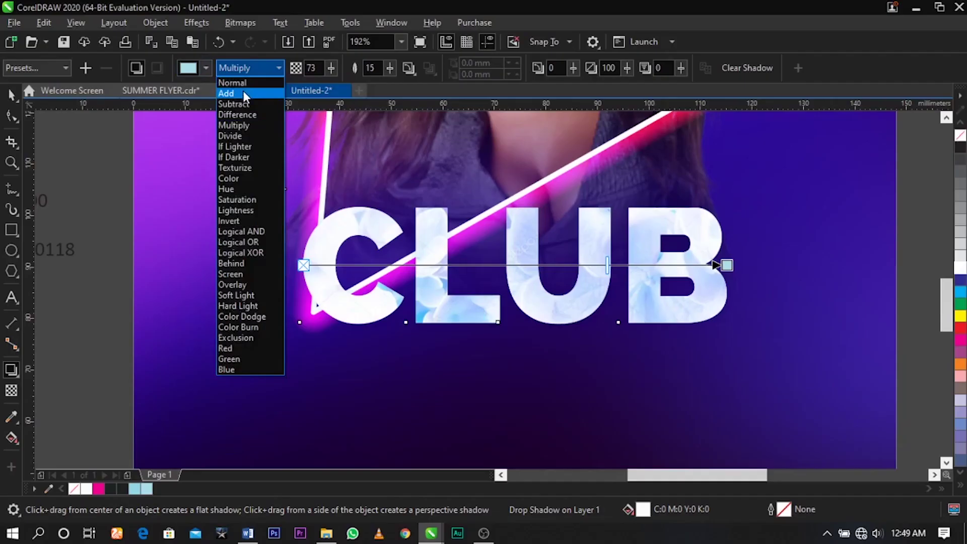
pyautogui.click(417, 154)
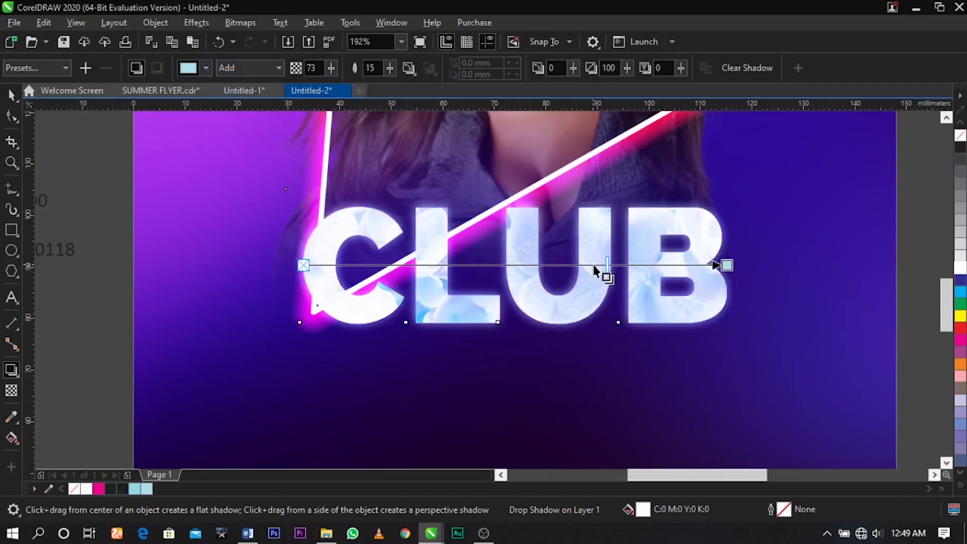
pyautogui.moveTo(606, 265); pyautogui.dragTo(708, 265)
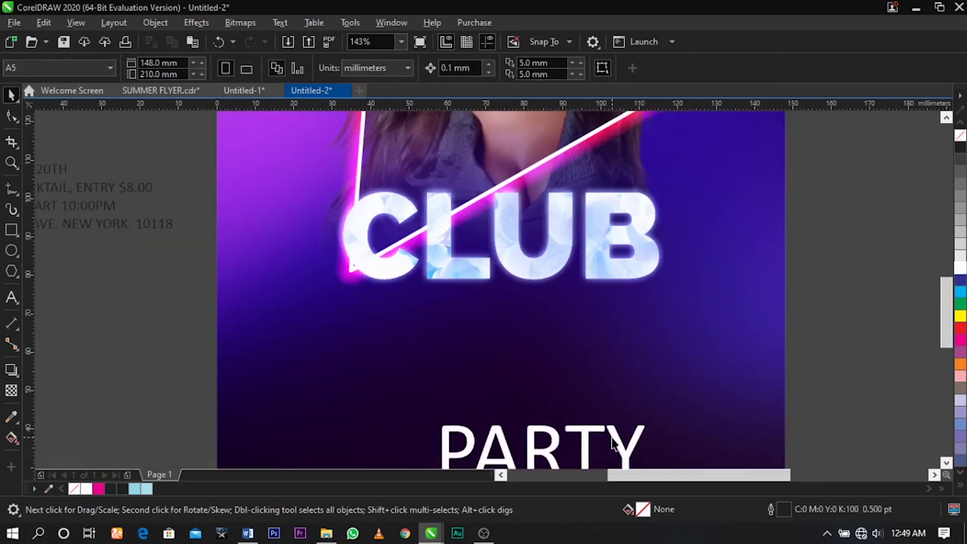
# Step: Move "PARTY" directly beneath "CLUB" and set its font to Harvest
pyautogui.moveTo(615, 434); pyautogui.dragTo(579, 317)
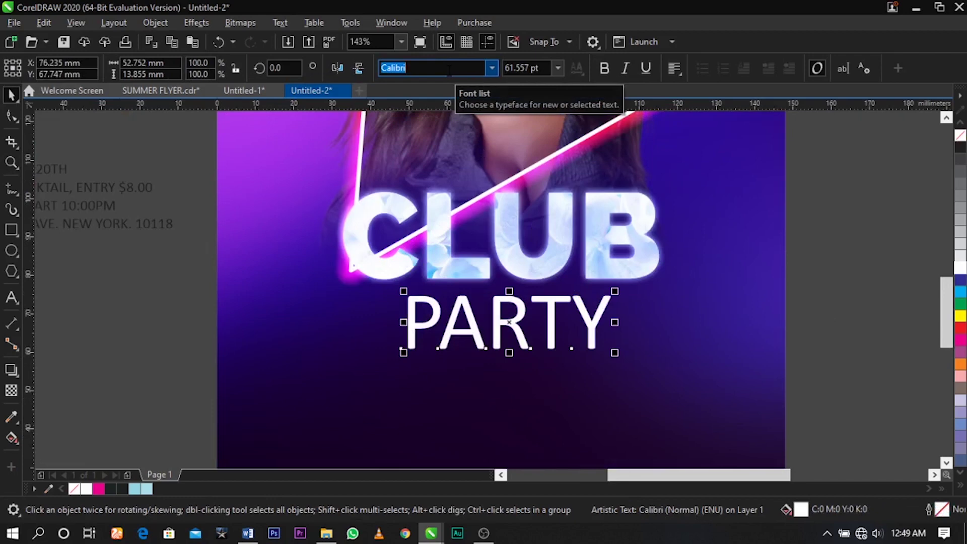
pyautogui.write('Harvest')
pyautogui.press('Return')
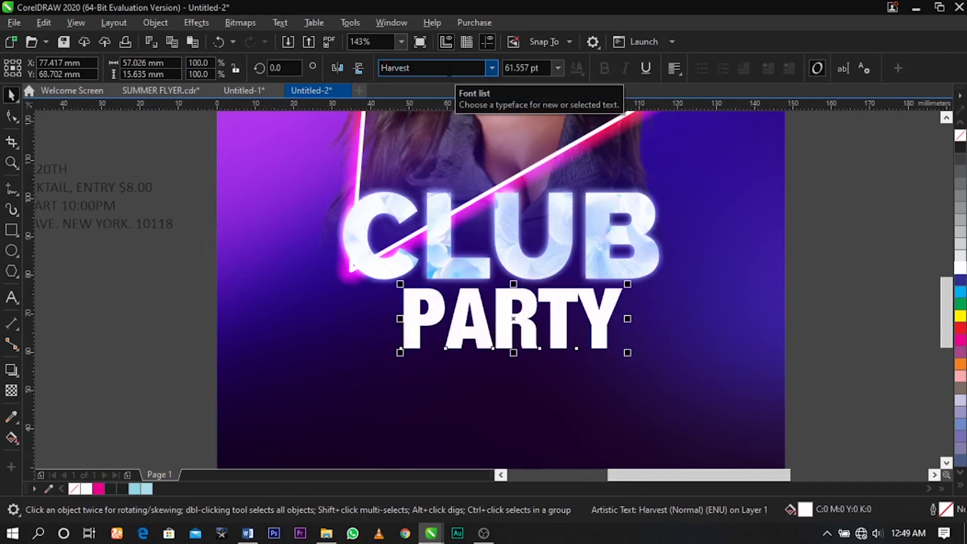
# Step: Shrink "PARTY" to about 29 × 8 mm, then widen its letter spacing with the Shape tool
pyautogui.moveTo(626, 355); pyautogui.dragTo(562, 317)
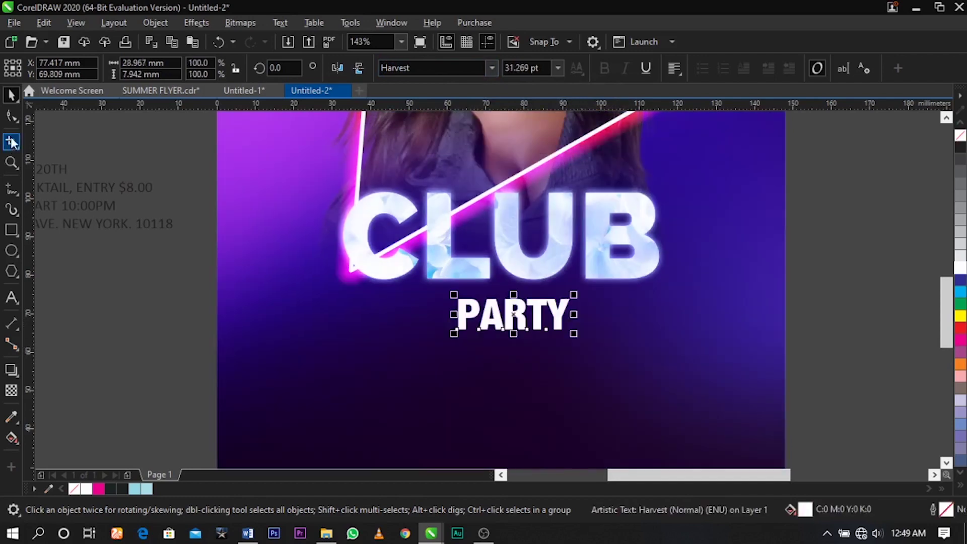
pyautogui.click(12, 117)
pyautogui.moveTo(575, 335); pyautogui.dragTo(637, 335)
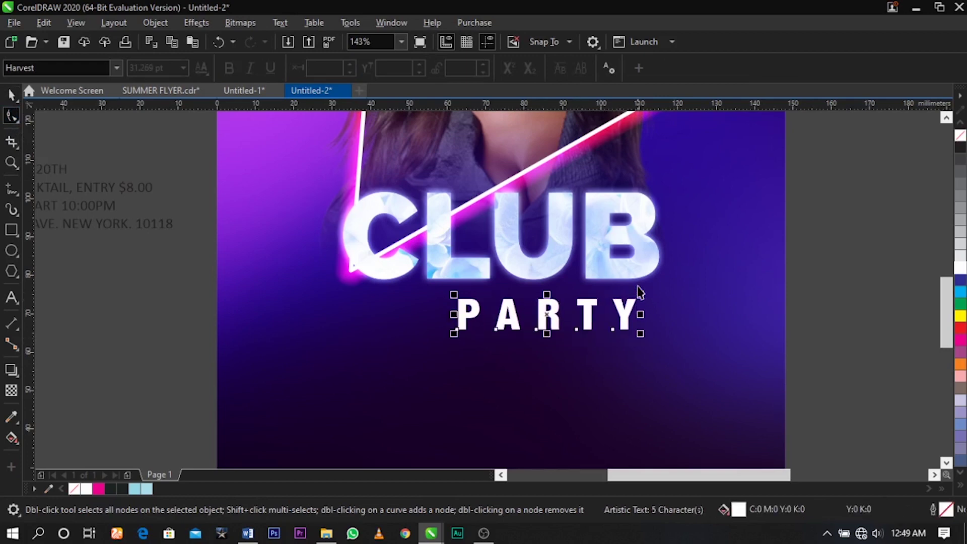
# Step: Centre "PARTY" horizontally on the background and move it slightly closer to "CLUB"
pyautogui.press('space')
pyautogui.keyDown('shift'); pyautogui.click(641, 276); pyautogui.keyUp('shift')
pyautogui.press('c')
pyautogui.press('Escape')
pyautogui.moveTo(575, 312); pyautogui.dragTo(575, 308)
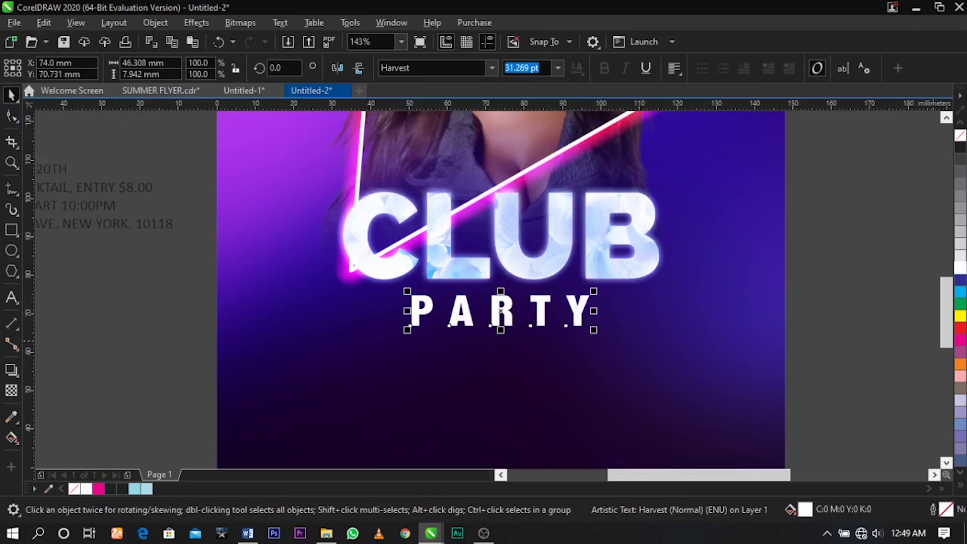
# Step: Recolour "PARTY" magenta and lighten that uniform fill to a soft pink
pyautogui.click(961, 340)
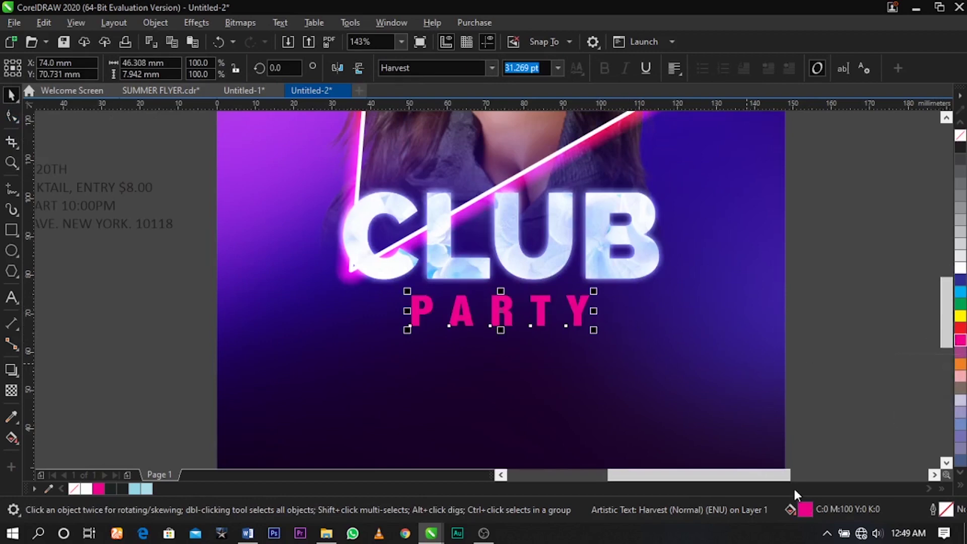
pyautogui.click(576, 324)
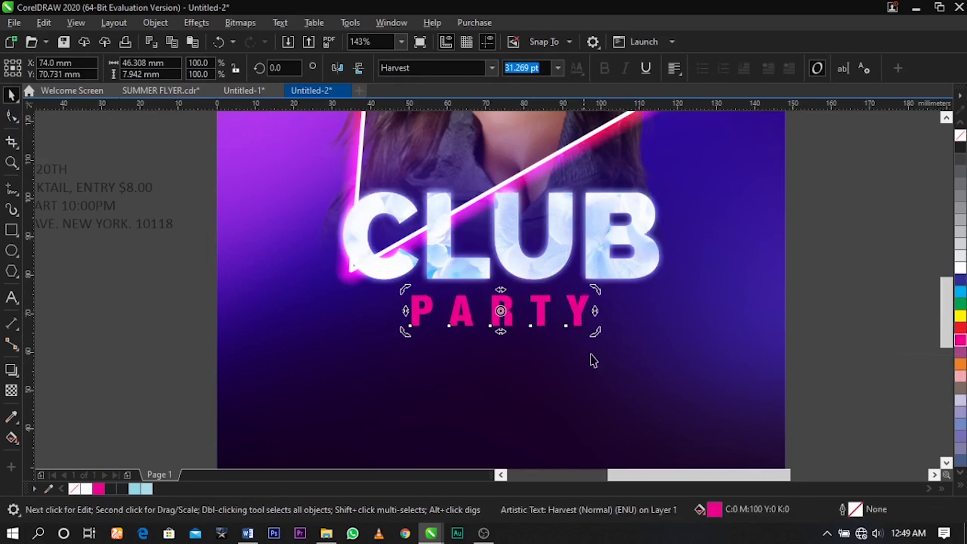
pyautogui.hotkey('shift', 'F11')
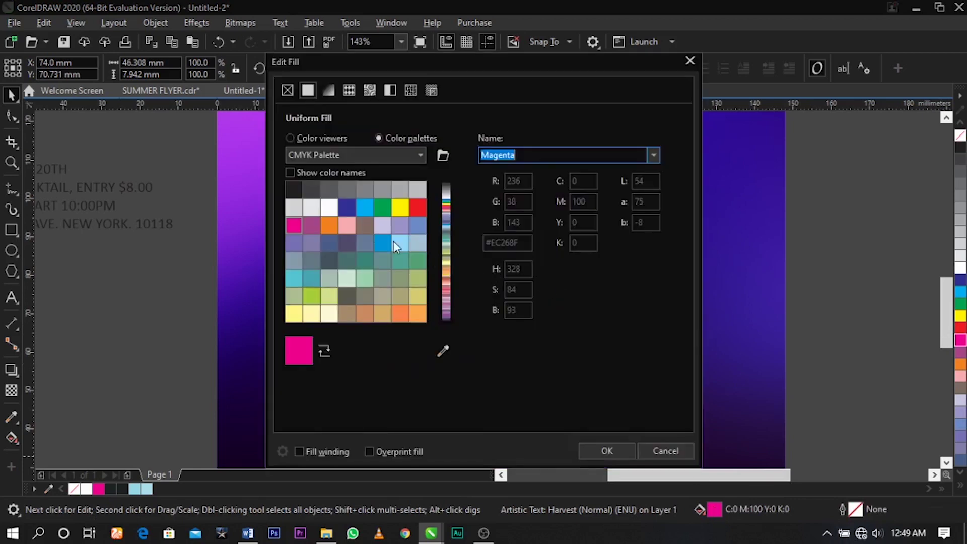
pyautogui.click(310, 139)
pyautogui.click(324, 172)
pyautogui.moveTo(324, 164); pyautogui.dragTo(339, 166)
pyautogui.click(607, 451)
# Step: Examine the overall flyer layout with the styled "CLUB PARTY" title and the graphics on the pasteboard
pyautogui.keyDown('shift'); pyautogui.click(497, 254); pyautogui.keyUp('shift')
pyautogui.click(829, 347)
pyautogui.press('F3')
pyautogui.press('z')
pyautogui.moveTo(239, 181); pyautogui.dragTo(708, 458)
pyautogui.press('space')
pyautogui.scroll(-3, 583, 324)
pyautogui.scroll(1, 688, 254)
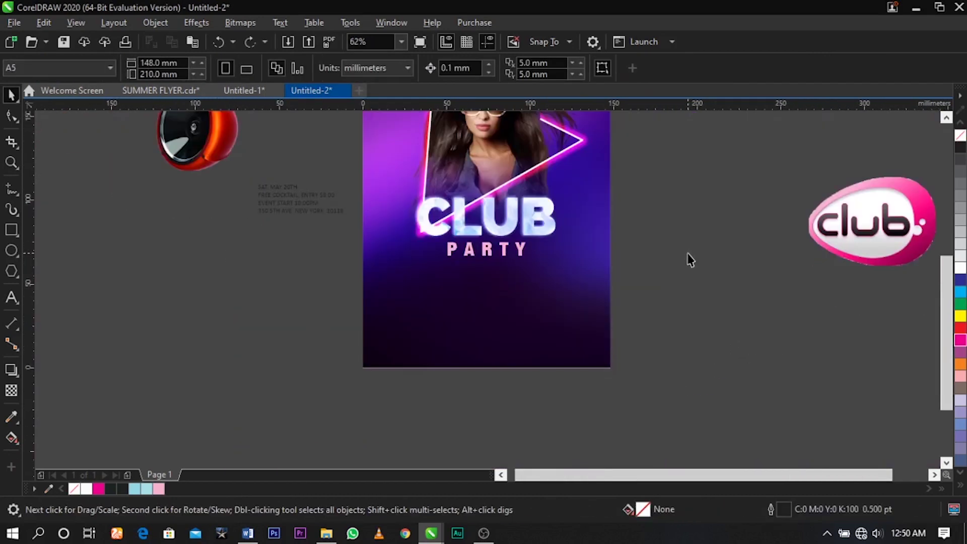
pyautogui.scroll(-2, 599, 261)
pyautogui.press('z')
pyautogui.moveTo(361, 123); pyautogui.dragTo(665, 319)
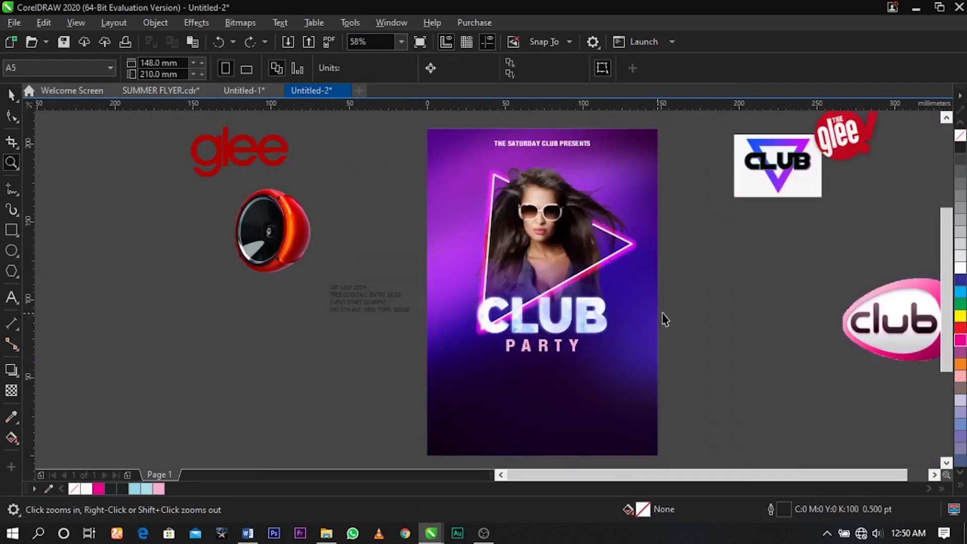
# Step: Move the red speaker image from the pasteboard onto the flyer beside "CLUB" and bring it to the front
pyautogui.press('space')
pyautogui.moveTo(298, 247); pyautogui.dragTo(494, 343)
pyautogui.press('space')
pyautogui.moveTo(388, 271); pyautogui.dragTo(674, 384)
pyautogui.press('space')
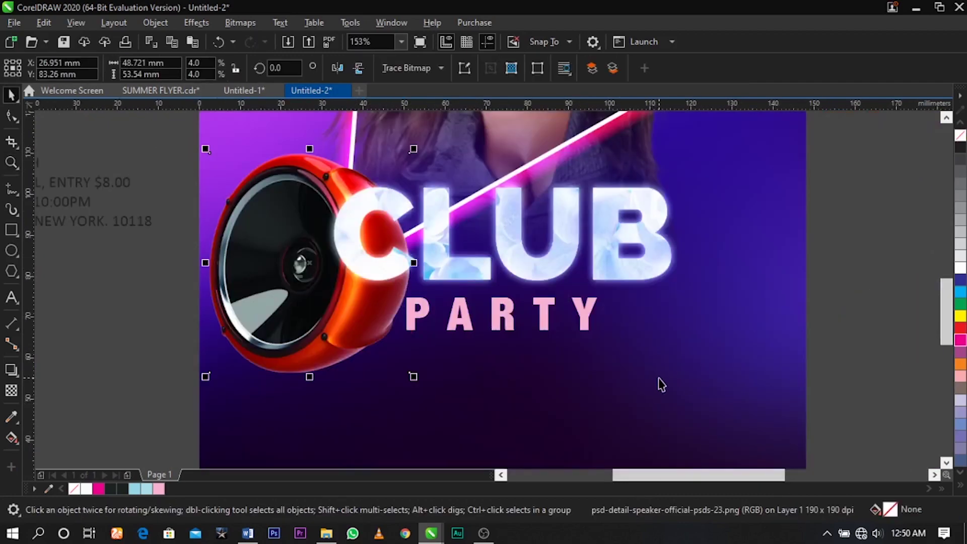
pyautogui.hotkey('shift', 'pageup')
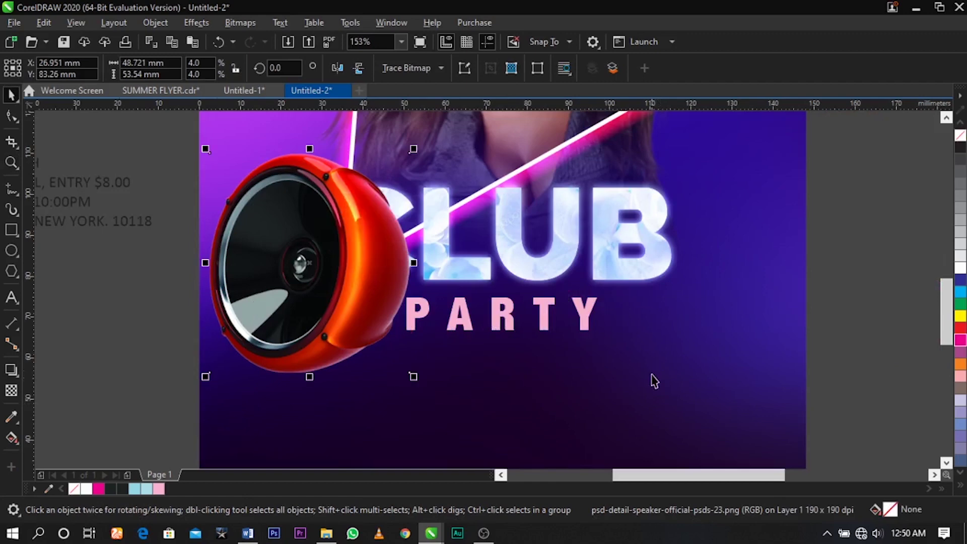
# Step: Shrink the speaker to about 23 × 25 mm and place it just left of "PARTY"
pyautogui.moveTo(414, 148); pyautogui.dragTo(294, 281)
pyautogui.moveTo(232, 338); pyautogui.dragTo(345, 303)
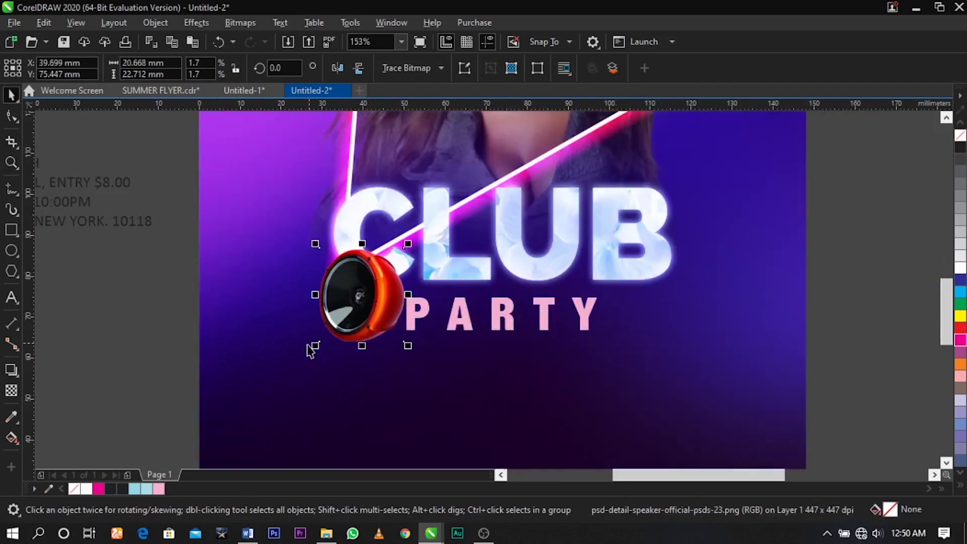
pyautogui.moveTo(314, 346); pyautogui.dragTo(306, 356)
# Step: Duplicate the speaker to the right of "PARTY" and mirror the copy horizontally
pyautogui.moveTo(337, 323); pyautogui.dragTo(653, 324)
pyautogui.rightClick(652, 324)
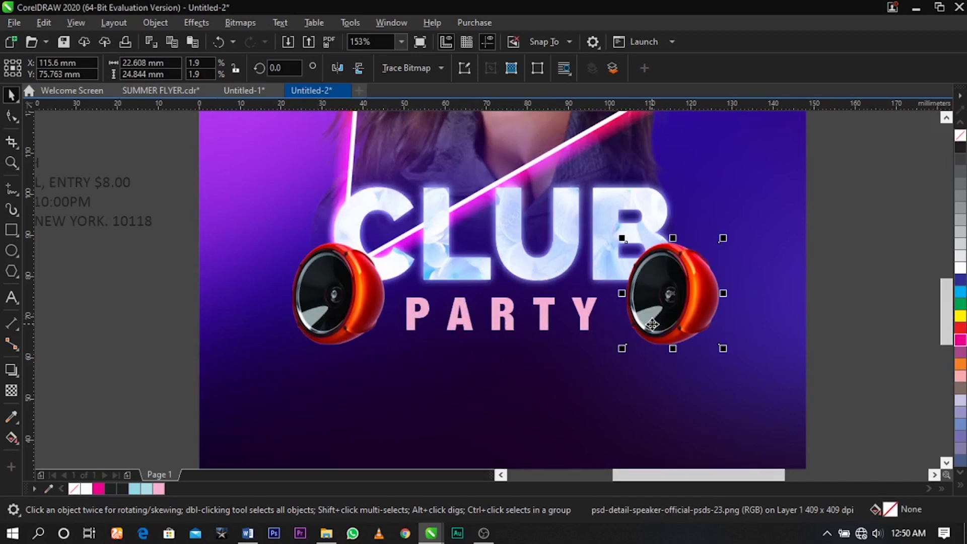
pyautogui.click(338, 68)
# Step: Fine-tune the positions of the two speakers so they flank "PARTY" evenly
pyautogui.moveTo(667, 313); pyautogui.dragTo(680, 315)
pyautogui.moveTo(368, 309); pyautogui.dragTo(365, 309)
pyautogui.scroll(-1, 567, 290)
pyautogui.click(811, 350)
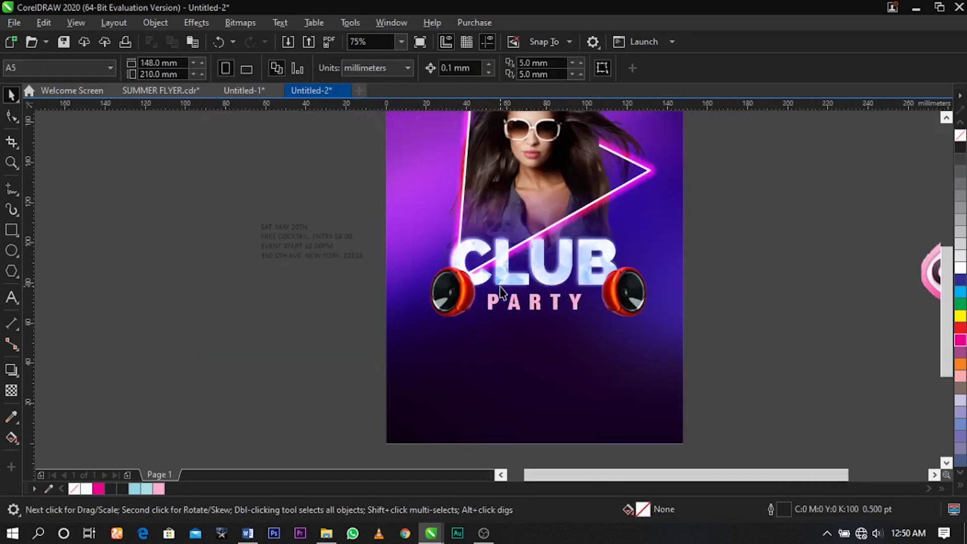
# Step: Move the event details text from the pasteboard onto the flyer below "PARTY" and fill it with white
pyautogui.scroll(-1, 500, 287)
pyautogui.press('z')
pyautogui.moveTo(355, 226); pyautogui.dragTo(659, 381)
pyautogui.press('space')
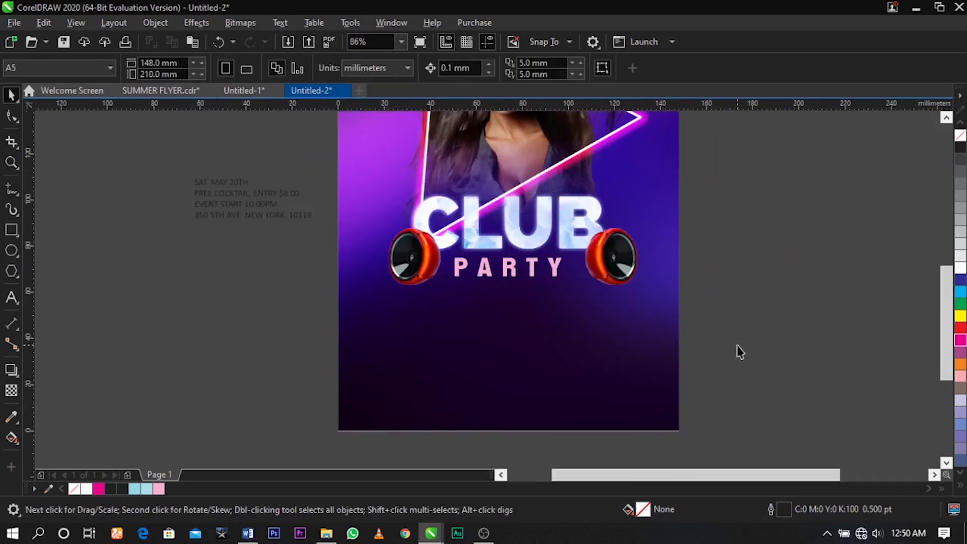
pyautogui.moveTo(264, 194); pyautogui.dragTo(510, 345)
pyautogui.click(961, 267)
pyautogui.click(853, 328)
# Step: Break the event details into separate lines, raising "SAT. MAY 20TH" and moving the remaining lines toward the flyer's bottom
pyautogui.press('z')
pyautogui.moveTo(401, 272); pyautogui.dragTo(685, 396)
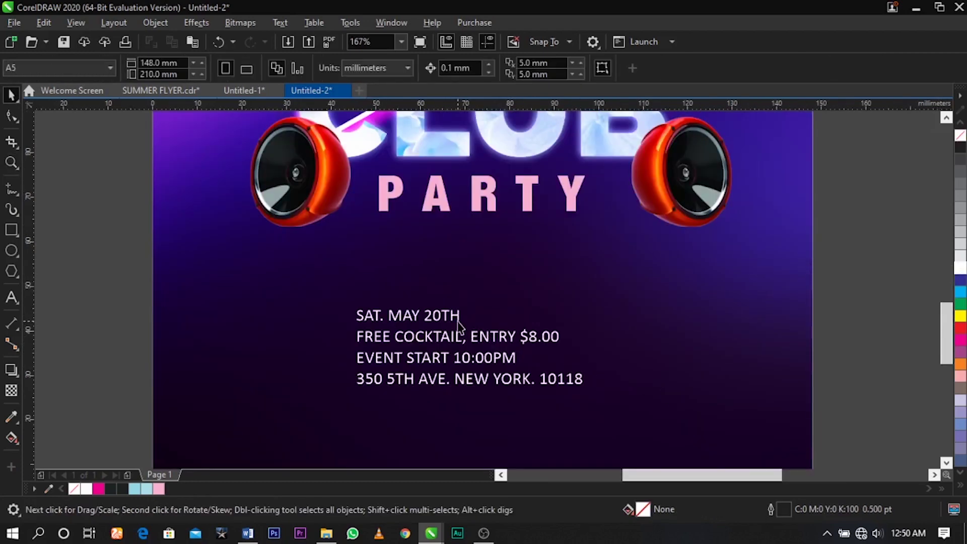
pyautogui.click(459, 322)
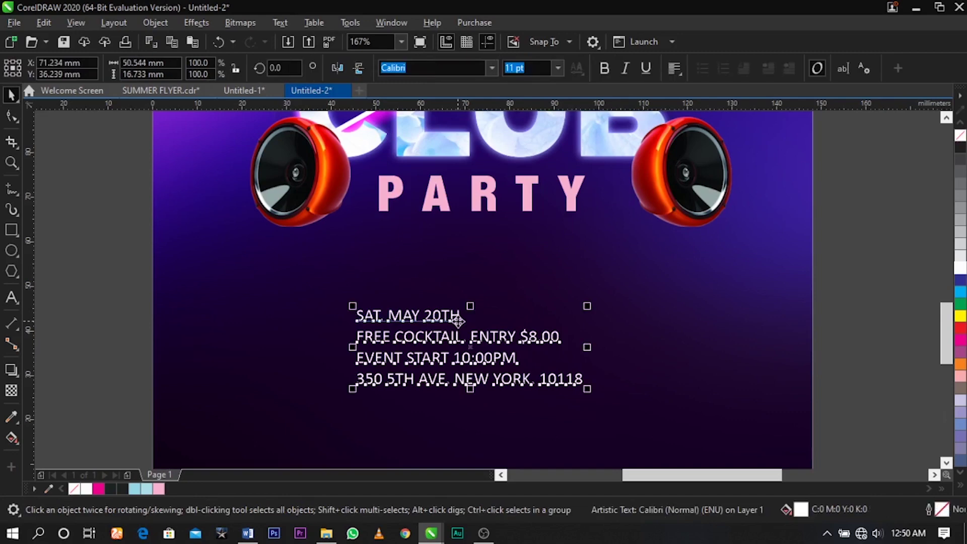
pyautogui.click(458, 321)
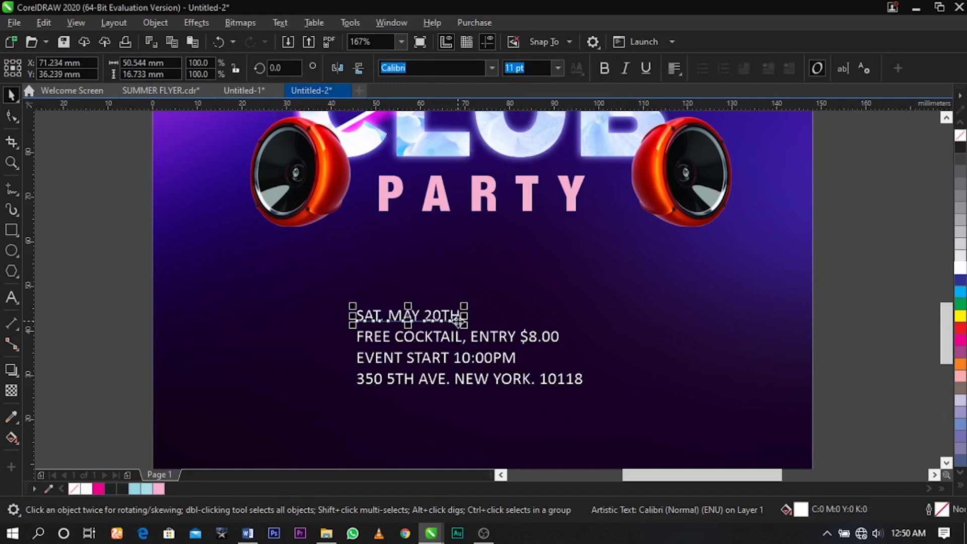
pyautogui.moveTo(459, 321); pyautogui.dragTo(486, 298)
pyautogui.moveTo(897, 310); pyautogui.dragTo(215, 445)
pyautogui.moveTo(472, 382); pyautogui.dragTo(460, 434)
# Step: Enlarge "SAT. MAY 20TH" to about 79 mm wide under "PARTY"
pyautogui.doubleClick(472, 294)
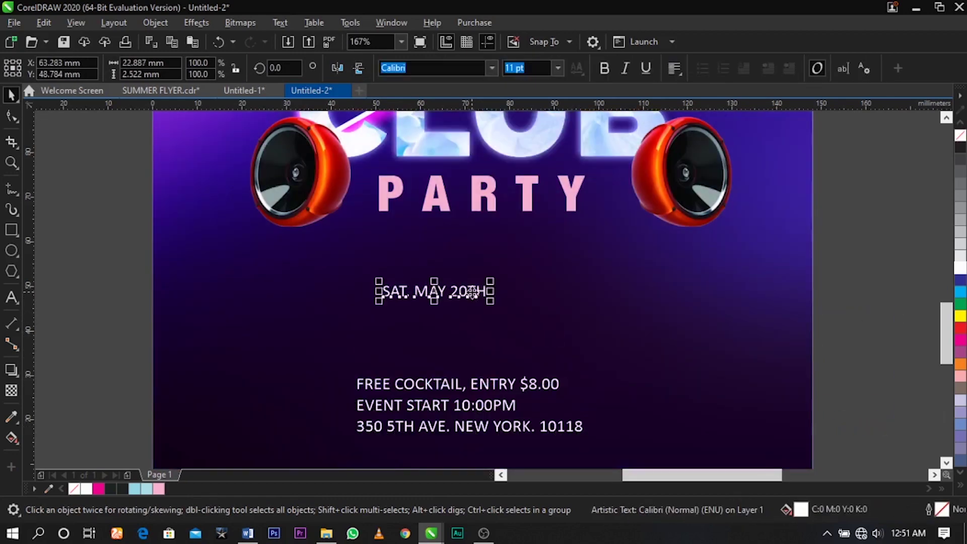
pyautogui.hotkey('ctrl', 'space')
pyautogui.moveTo(490, 301); pyautogui.dragTo(619, 349)
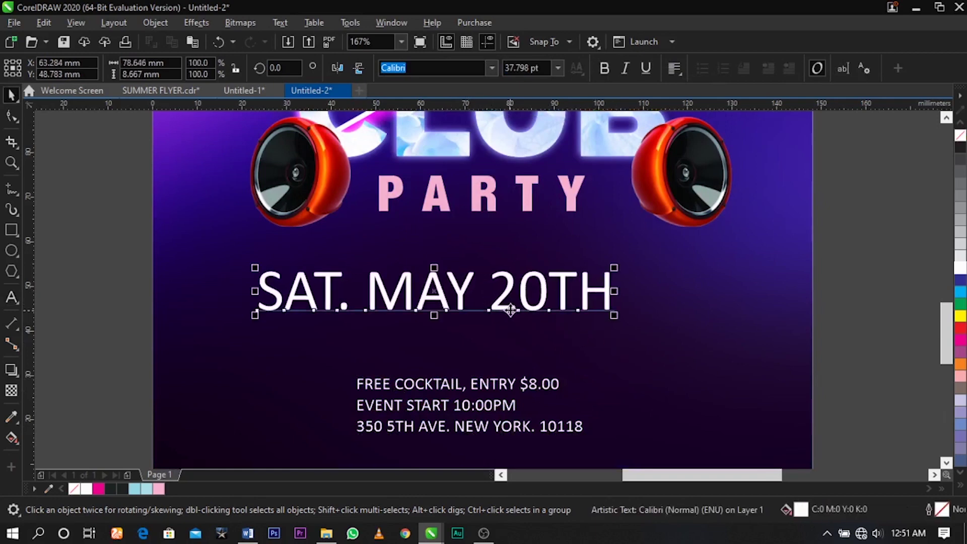
# Step: Split "20TH" from the date line into its own text object and place it to the right of "SAT. MAY"
pyautogui.doubleClick(501, 308)
pyautogui.moveTo(501, 305); pyautogui.dragTo(648, 304)
pyautogui.hotkey('ctrl', 'c')
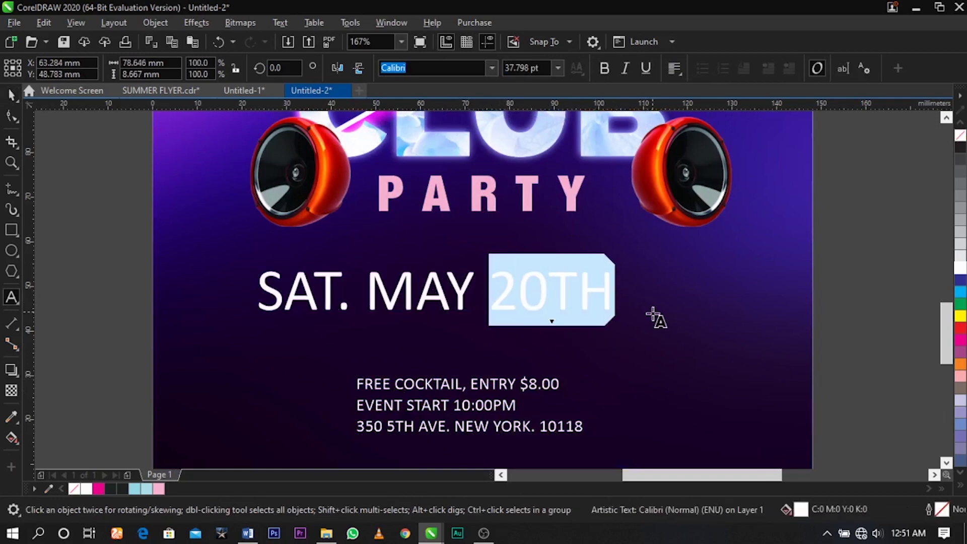
pyautogui.press('Delete')
pyautogui.click(665, 357)
pyautogui.hotkey('ctrl', 'v')
pyautogui.hotkey('ctrl', 'space')
pyautogui.moveTo(464, 308); pyautogui.dragTo(554, 282)
pyautogui.moveTo(686, 347); pyautogui.dragTo(625, 275)
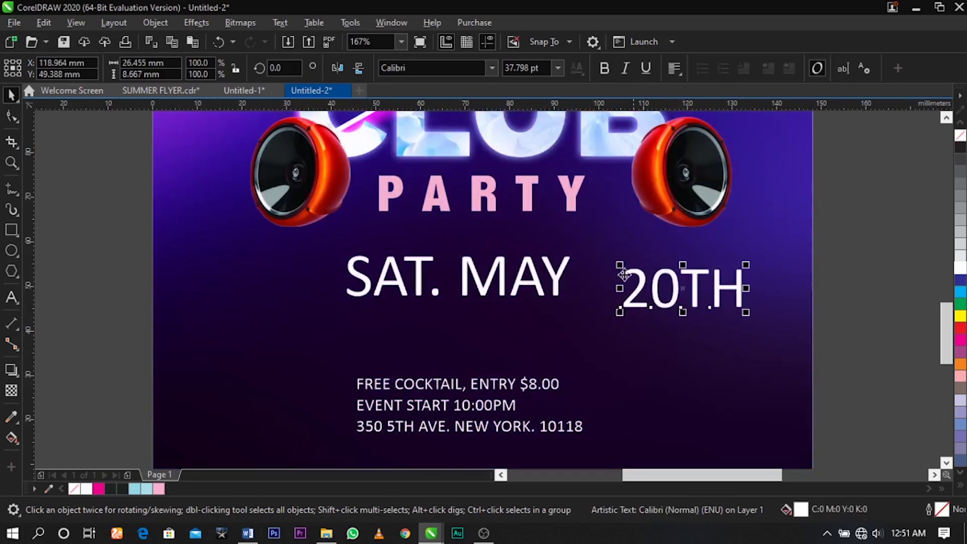
# Step: Change the "20TH" text to the Harvest font and split "TH" off as a separate text object
pyautogui.click(488, 71)
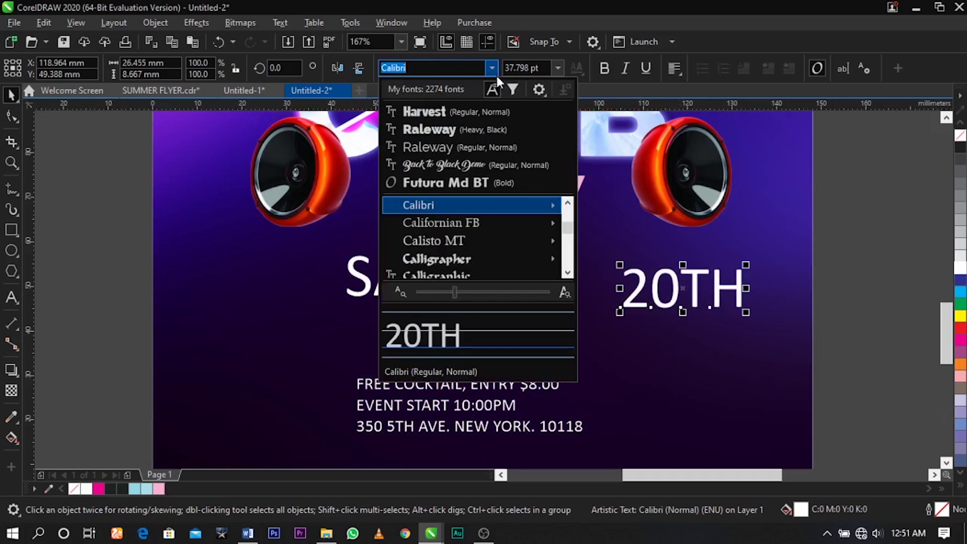
pyautogui.click(488, 108)
pyautogui.doubleClick(687, 274)
pyautogui.moveTo(686, 275); pyautogui.dragTo(795, 280)
pyautogui.hotkey('ctrl', 'x')
pyautogui.click(704, 347)
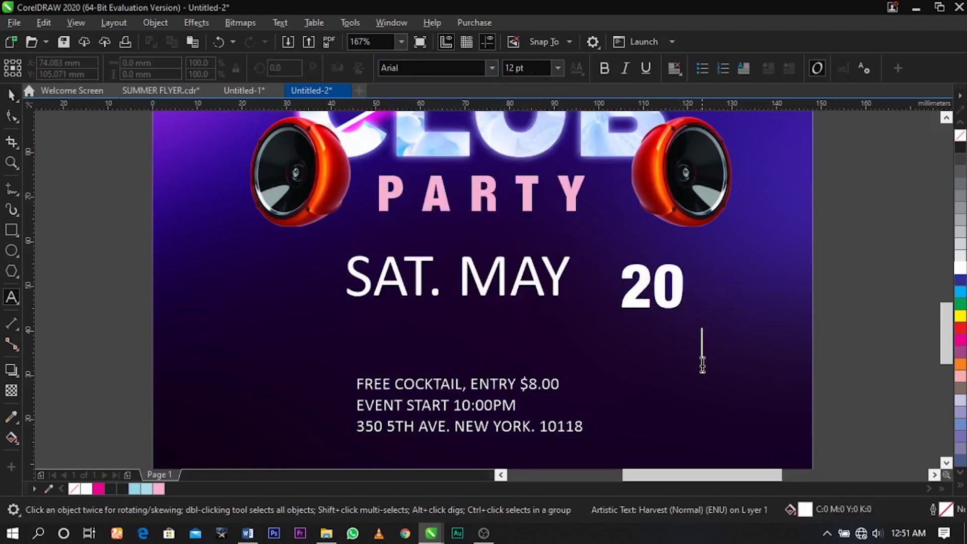
pyautogui.hotkey('ctrl', 'v')
pyautogui.hotkey('ctrl', 'space')
# Step: Enlarge "20" to about 19 × 14 mm directly beside "SAT. MAY" and align the two texts closely
pyautogui.moveTo(690, 309); pyautogui.dragTo(660, 303)
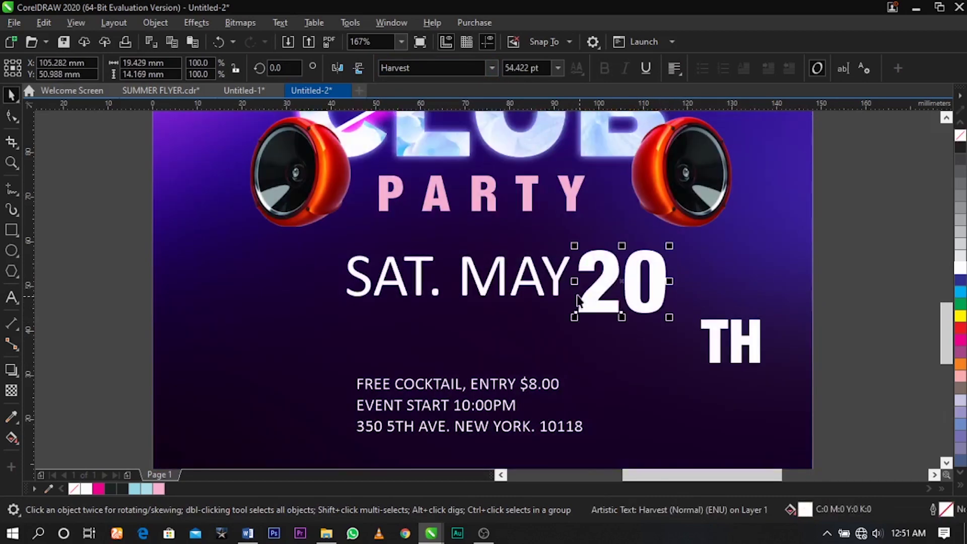
pyautogui.keyDown('shift'); pyautogui.click(561, 285); pyautogui.keyUp('shift')
pyautogui.moveTo(560, 283); pyautogui.dragTo(555, 269)
# Step: Shrink "TH" to about 8 pt and position it as a superscript at the upper right of "20"
pyautogui.click(745, 364)
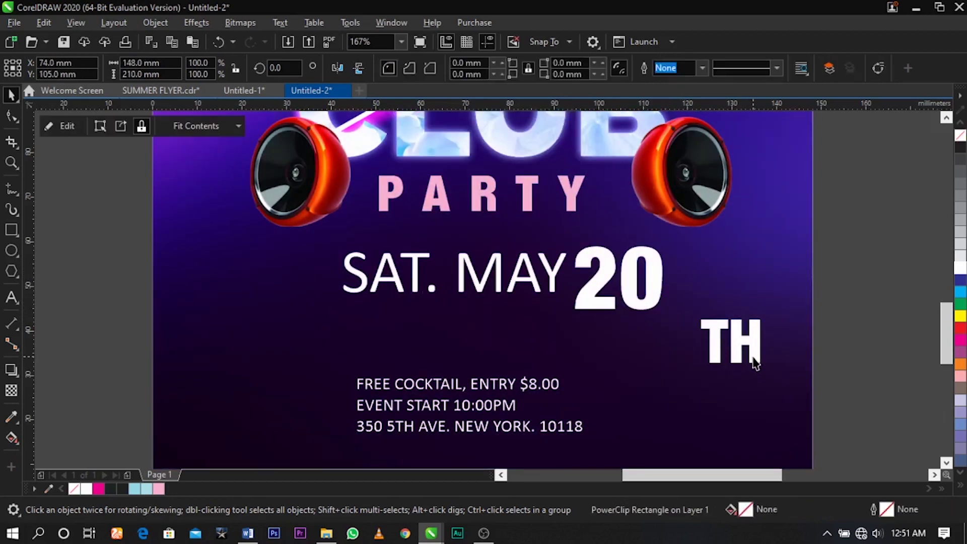
pyautogui.click(753, 358)
pyautogui.moveTo(759, 371); pyautogui.dragTo(716, 333)
pyautogui.moveTo(708, 325); pyautogui.dragTo(669, 258)
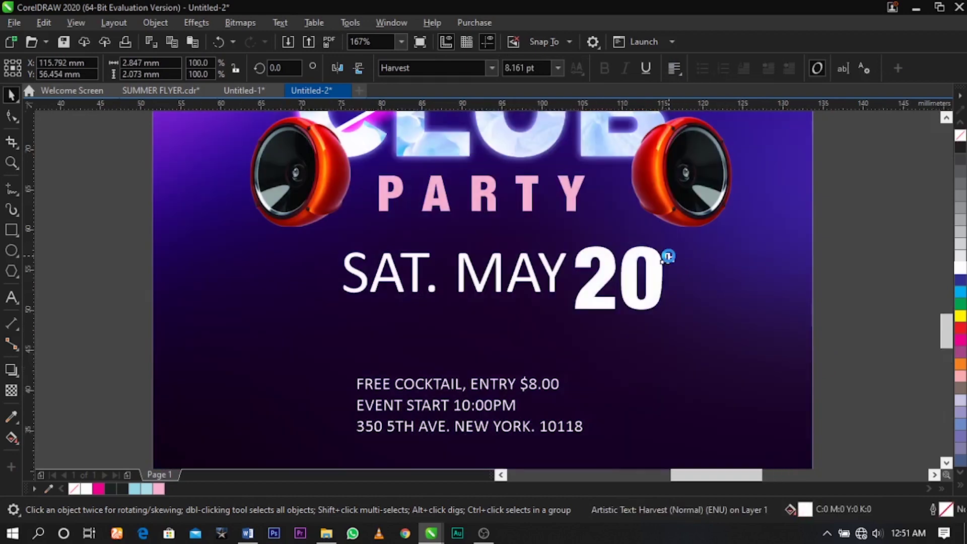
pyautogui.scroll(3, 669, 258)
pyautogui.moveTo(700, 286); pyautogui.dragTo(703, 288)
pyautogui.moveTo(684, 257); pyautogui.dragTo(685, 253)
pyautogui.scroll(-2, 620, 249)
# Step: Group the three date texts, lower the group slightly and enlarge it to fill more of the width below "PARTY"
pyautogui.moveTo(827, 235); pyautogui.dragTo(264, 343)
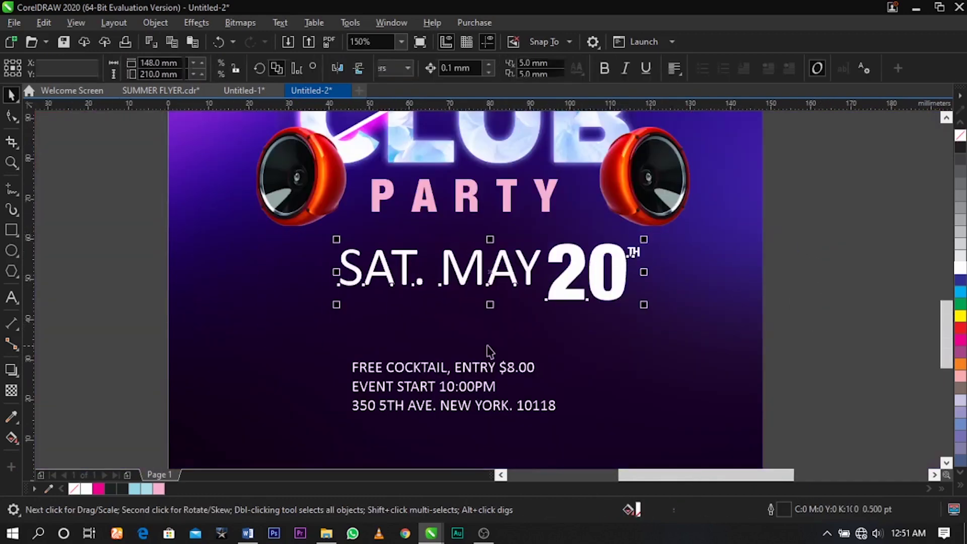
pyautogui.hotkey('ctrl', 'g')
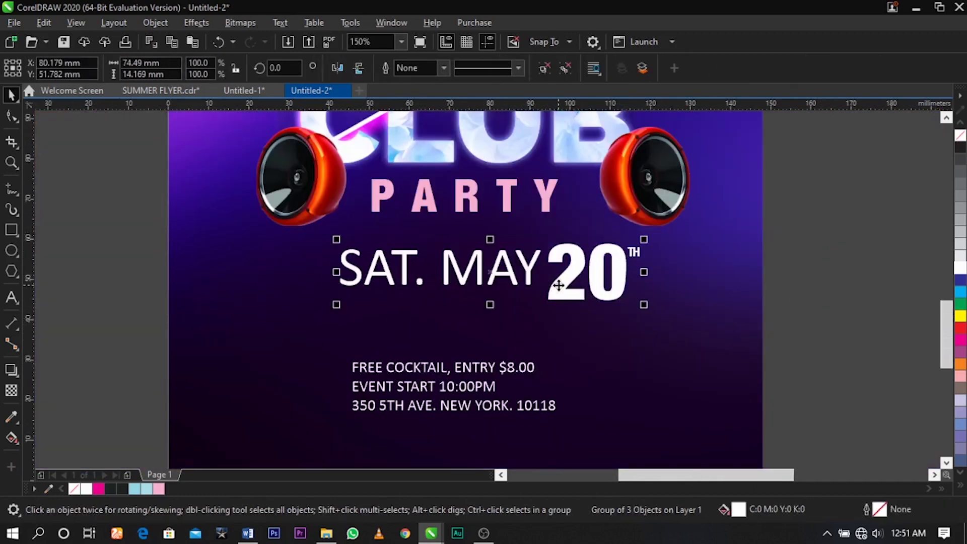
pyautogui.moveTo(559, 285); pyautogui.dragTo(559, 292)
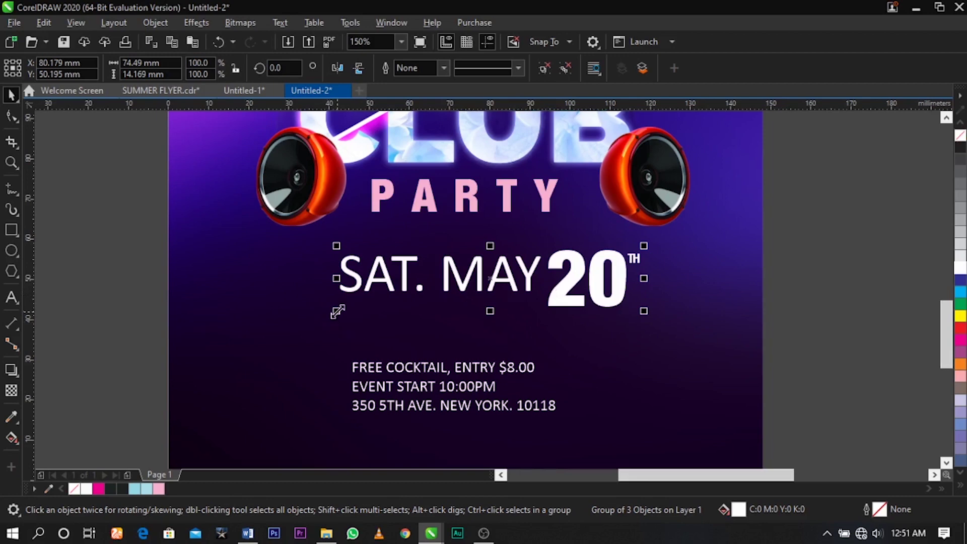
pyautogui.moveTo(336, 311); pyautogui.dragTo(316, 314)
pyautogui.moveTo(650, 317); pyautogui.dragTo(660, 321)
pyautogui.click(803, 343)
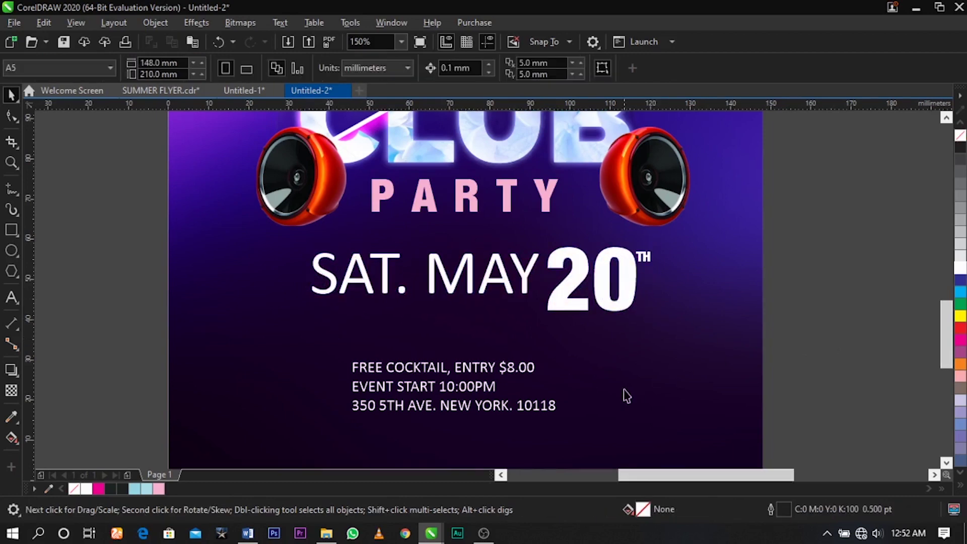
# Step: Move "FREE COCKTAIL, ENTRY $8.00" under the date, color it magenta, make it bold and enlarge it
pyautogui.click(493, 405)
pyautogui.click(496, 404)
pyautogui.keyDown('shift'); pyautogui.click(491, 387); pyautogui.keyUp('shift')
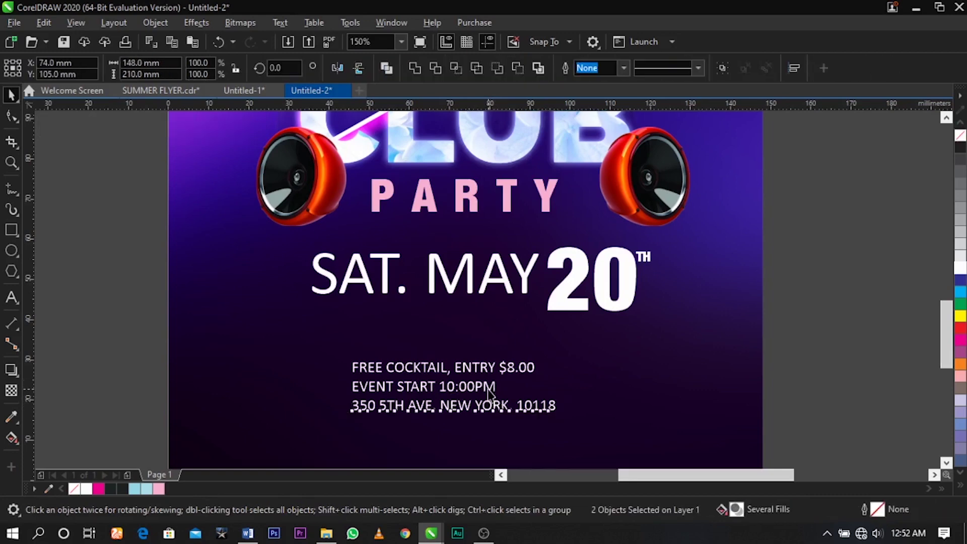
pyautogui.press('Escape')
pyautogui.moveTo(520, 370); pyautogui.dragTo(532, 339)
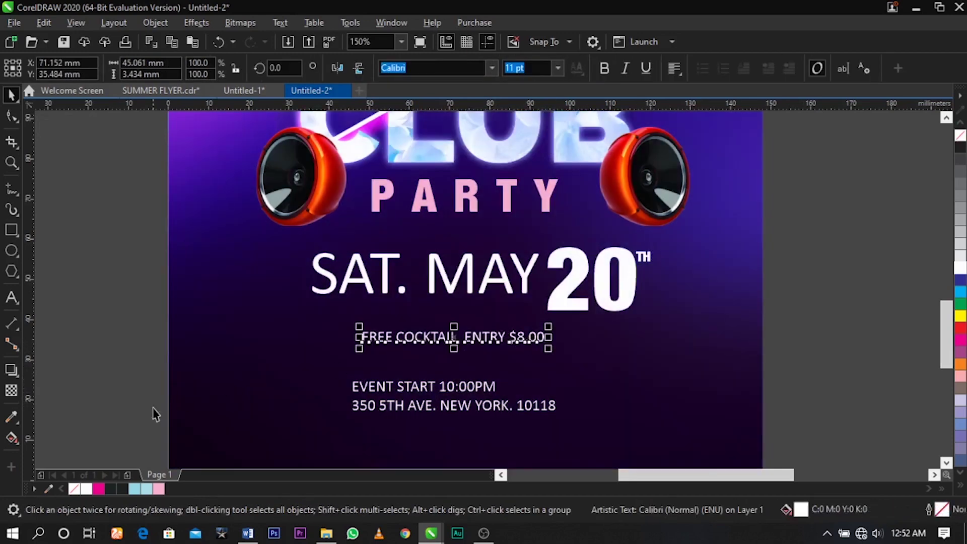
pyautogui.click(97, 488)
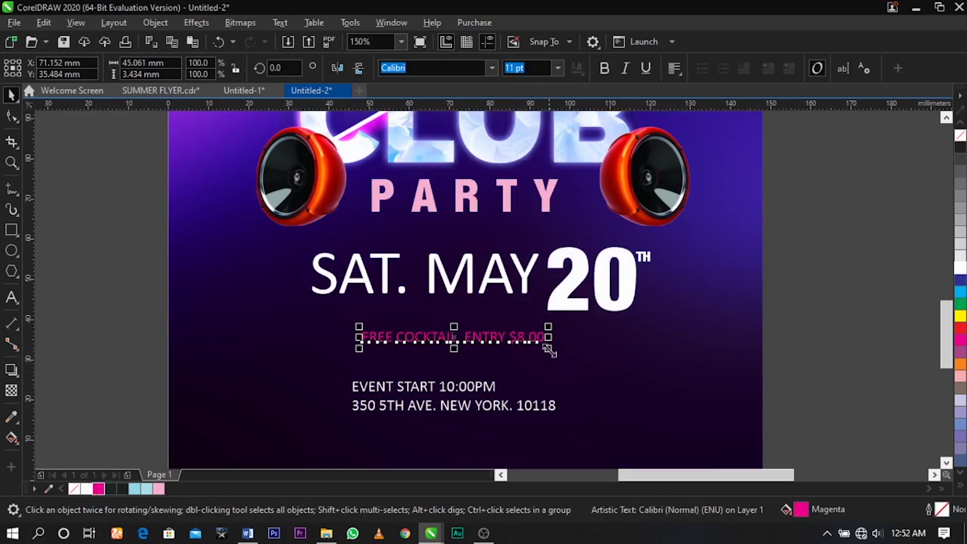
pyautogui.click(607, 69)
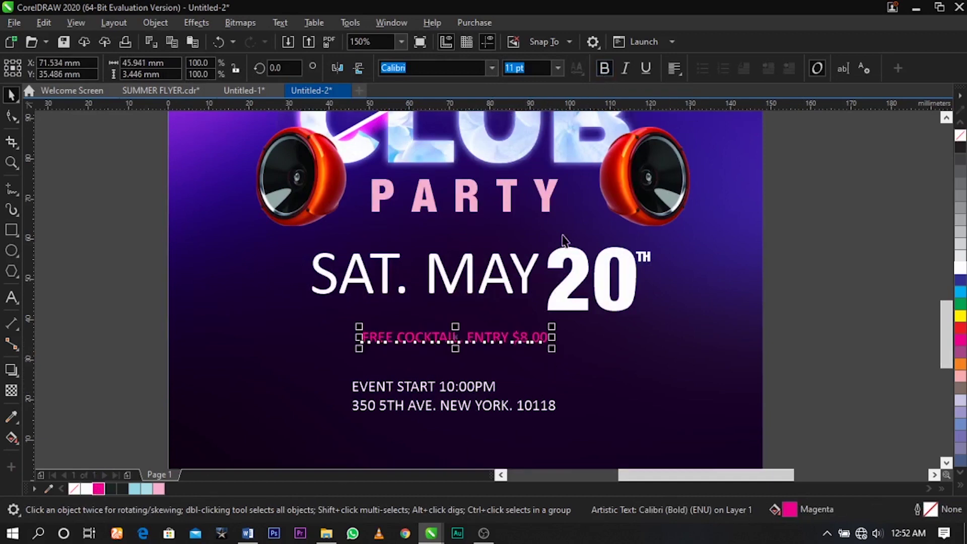
pyautogui.moveTo(555, 352); pyautogui.dragTo(718, 351)
# Step: Widen the letter spacing of the magenta entry line and centre it horizontally on the flyer
pyautogui.keyDown('shift'); pyautogui.click(620, 299); pyautogui.keyUp('shift')
pyautogui.press('c')
pyautogui.click(762, 357)
pyautogui.click(603, 336)
pyautogui.click(11, 116)
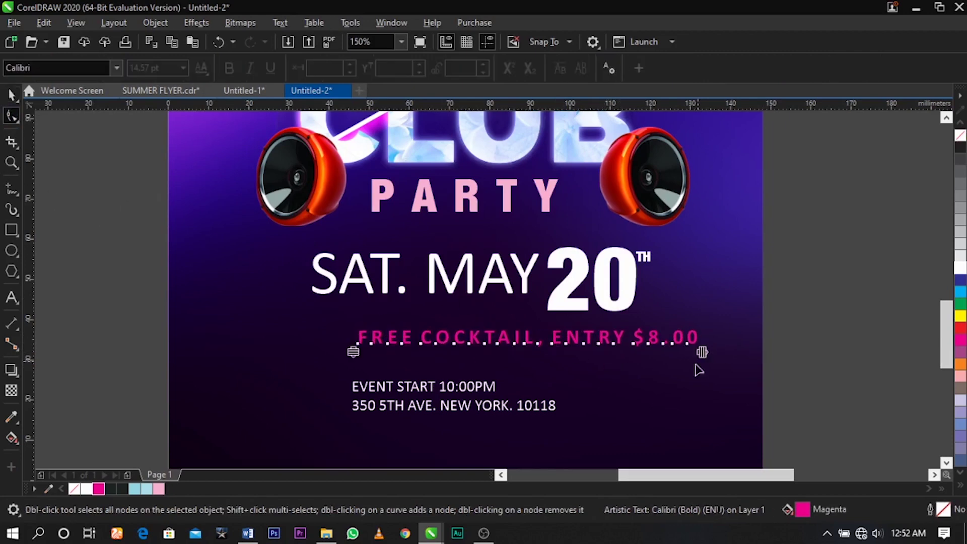
pyautogui.press('space')
pyautogui.keyDown('shift'); pyautogui.click(725, 372); pyautogui.keyUp('shift')
pyautogui.press('c')
pyautogui.click(817, 359)
pyautogui.click(634, 336)
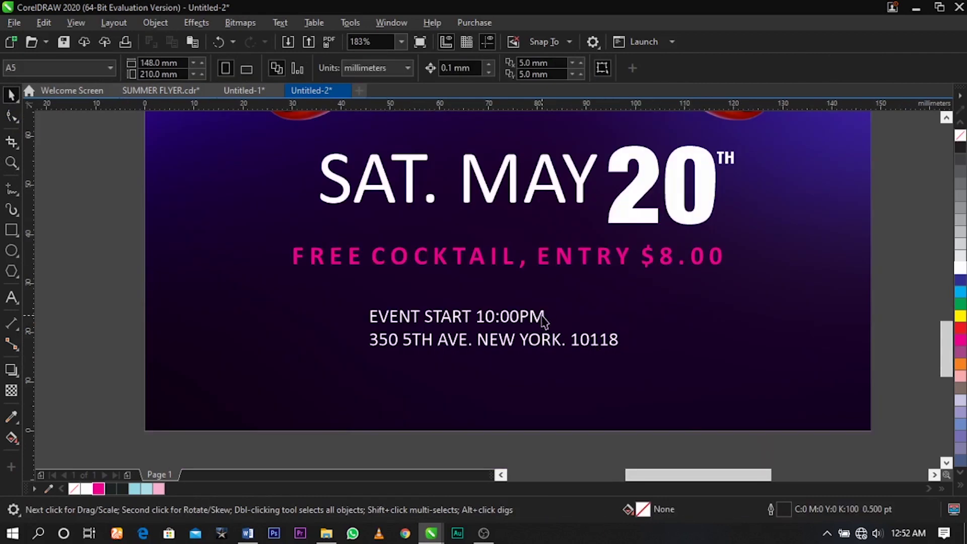
# Step: Centre "EVENT START 10:00PM" in bold beneath the entry line and move the address line to the flyer's bottom edge
pyautogui.moveTo(544, 320); pyautogui.dragTo(627, 287)
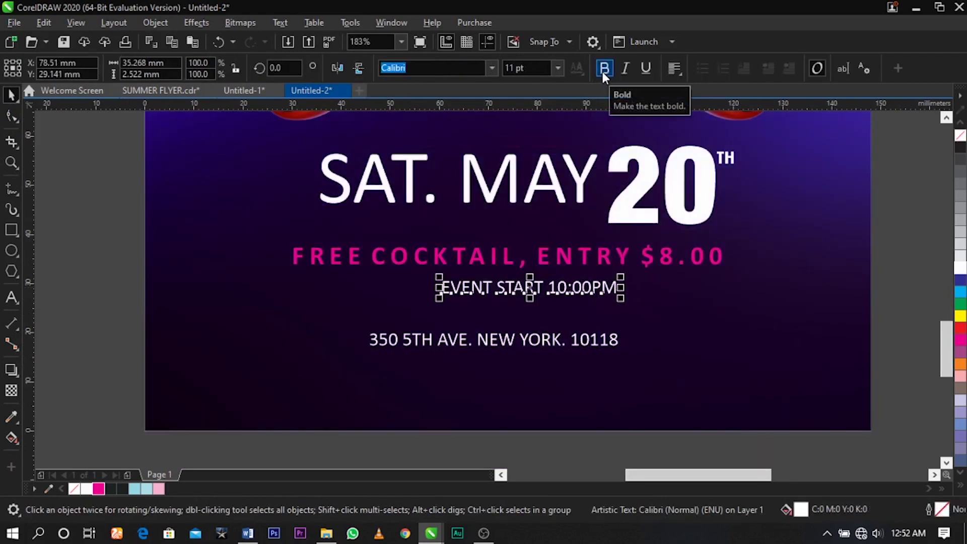
pyautogui.click(603, 71)
pyautogui.keyDown('shift'); pyautogui.click(603, 256); pyautogui.keyUp('shift')
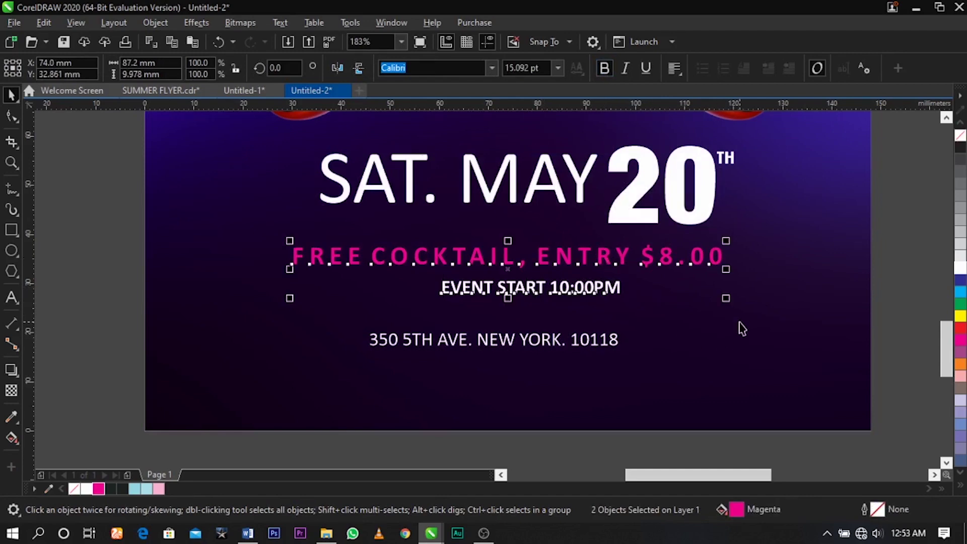
pyautogui.press('c')
pyautogui.press('Escape')
pyautogui.moveTo(616, 346); pyautogui.dragTo(641, 412)
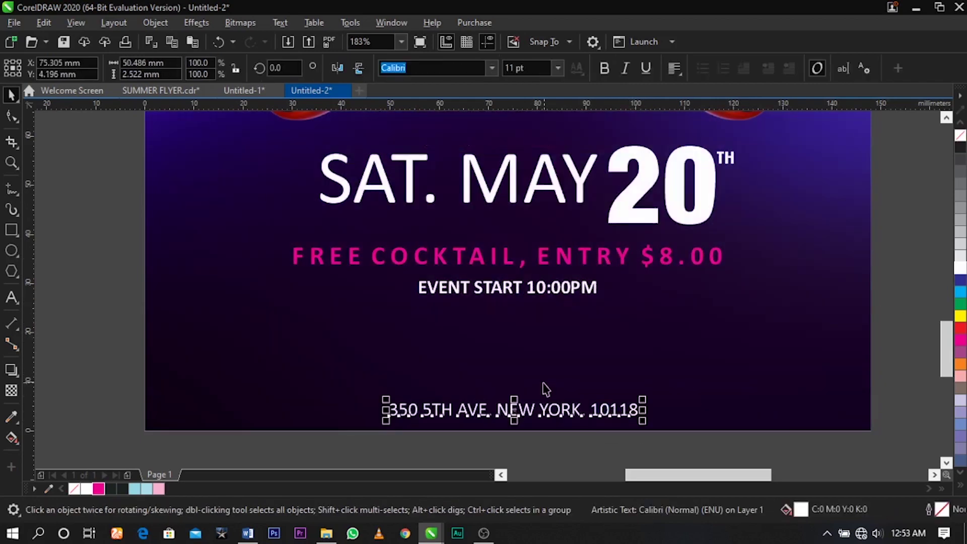
# Step: Draw a rectangle about 125 × 8 mm between the start time and the address, with white fill and no outline
pyautogui.scroll(-2, 544, 389)
pyautogui.press('z')
pyautogui.moveTo(398, 348); pyautogui.dragTo(782, 400)
pyautogui.press('space')
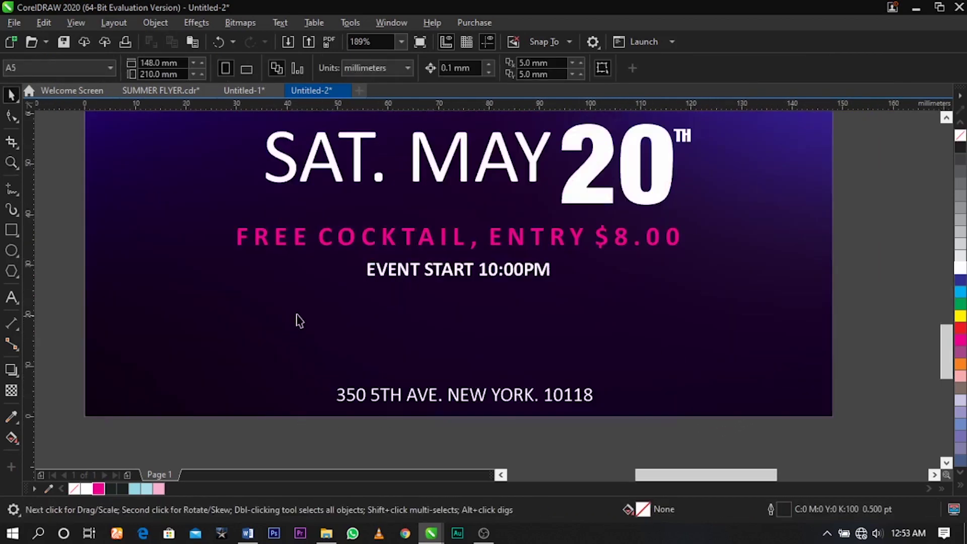
pyautogui.click(11, 230)
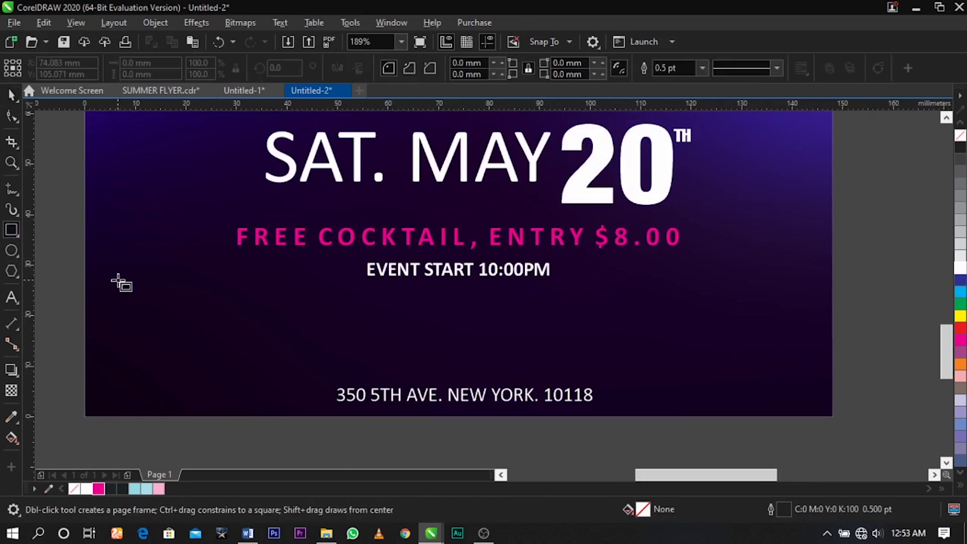
pyautogui.moveTo(115, 302)
pyautogui.mouseDown()
pyautogui.moveTo(704, 337)
pyautogui.moveTo(754, 350)
pyautogui.mouseUp()
pyautogui.press('space')
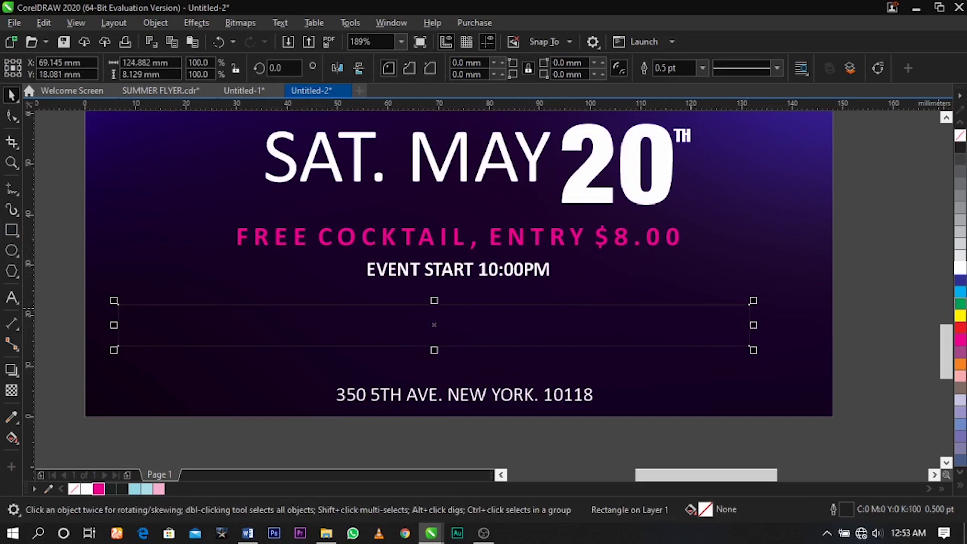
pyautogui.click(961, 269)
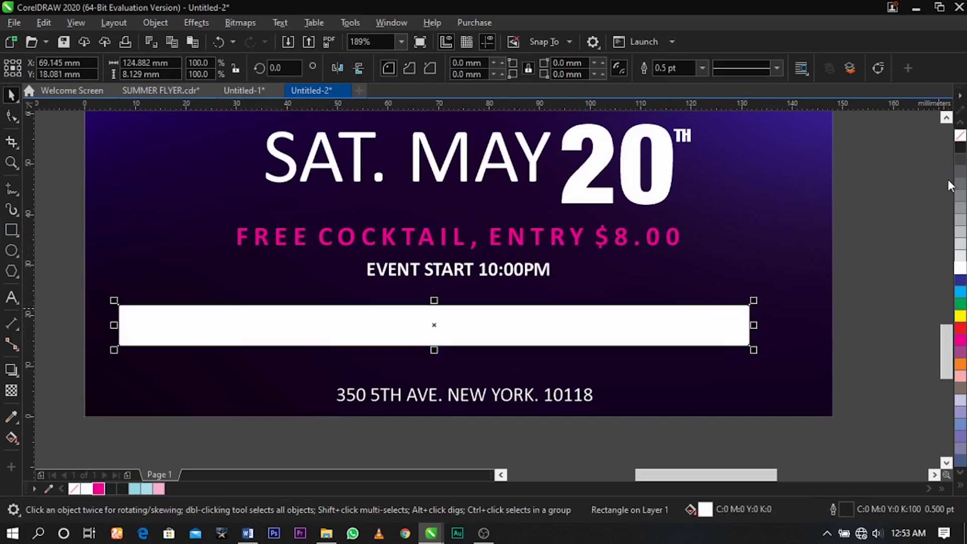
pyautogui.rightClick(958, 140)
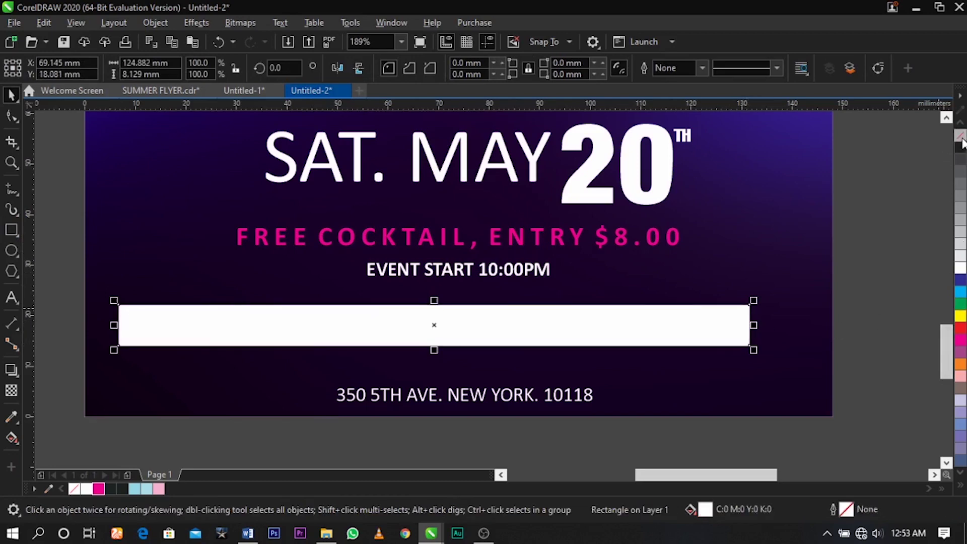
# Step: Centre the white bar horizontally on the flyer and narrow it to about 121 mm
pyautogui.keyDown('shift'); pyautogui.click(801, 259); pyautogui.keyUp('shift')
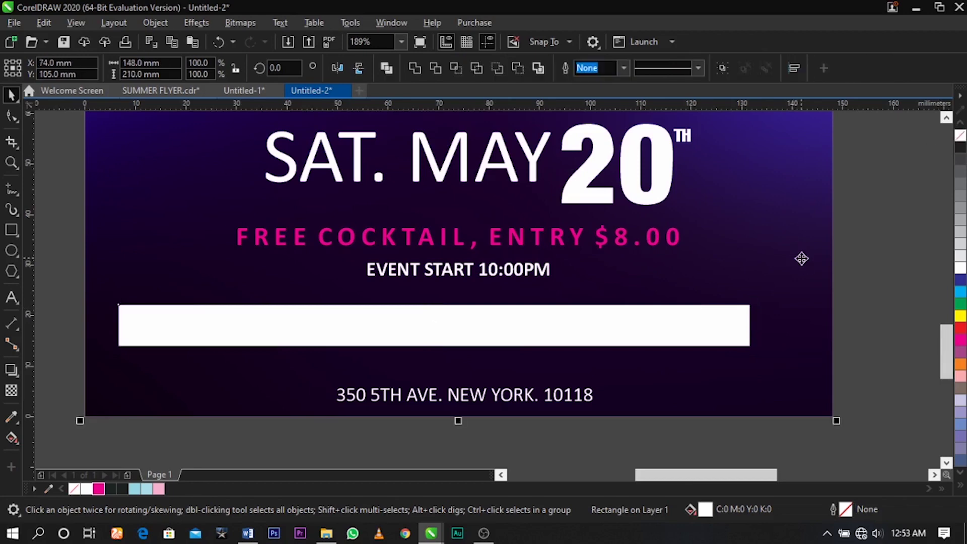
pyautogui.press('c')
pyautogui.click(855, 304)
pyautogui.click(763, 333)
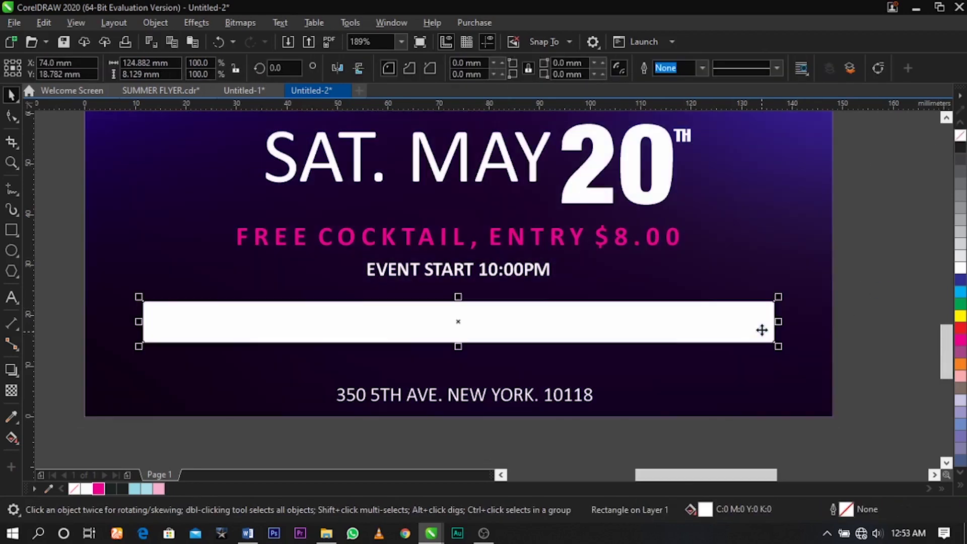
pyautogui.moveTo(770, 322); pyautogui.dragTo(765, 322)
pyautogui.scroll(-1, 673, 319)
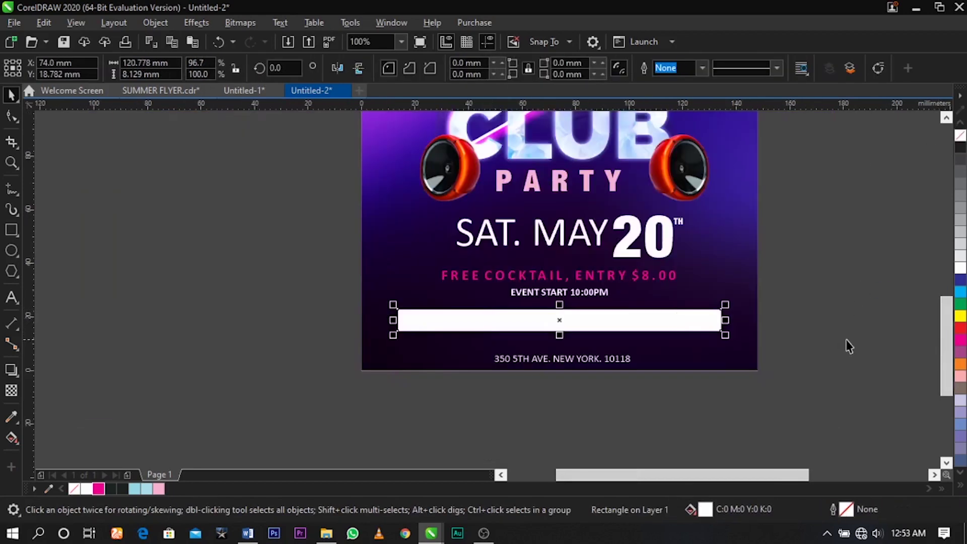
pyautogui.click(847, 344)
pyautogui.scroll(-1, 571, 324)
pyautogui.press('z')
pyautogui.moveTo(416, 235); pyautogui.dragTo(739, 385)
pyautogui.press('space')
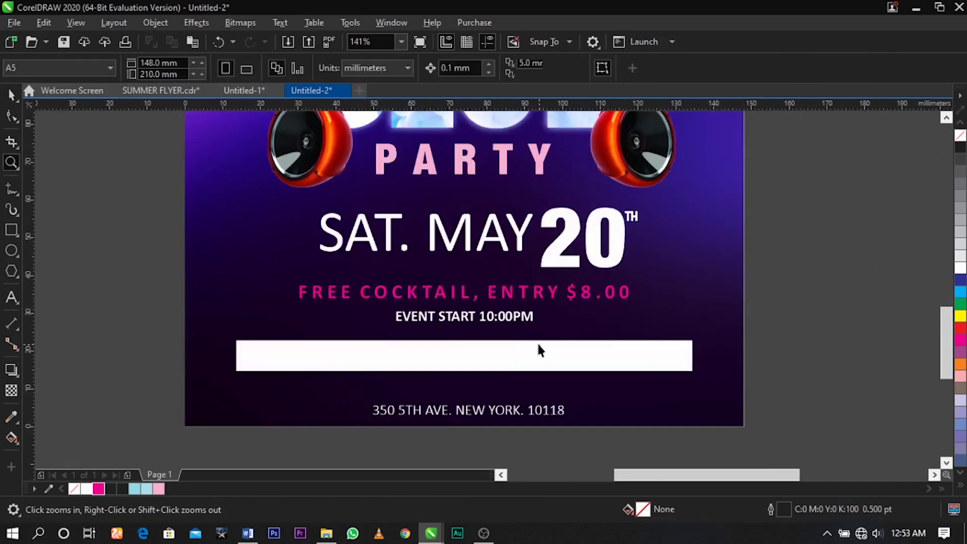
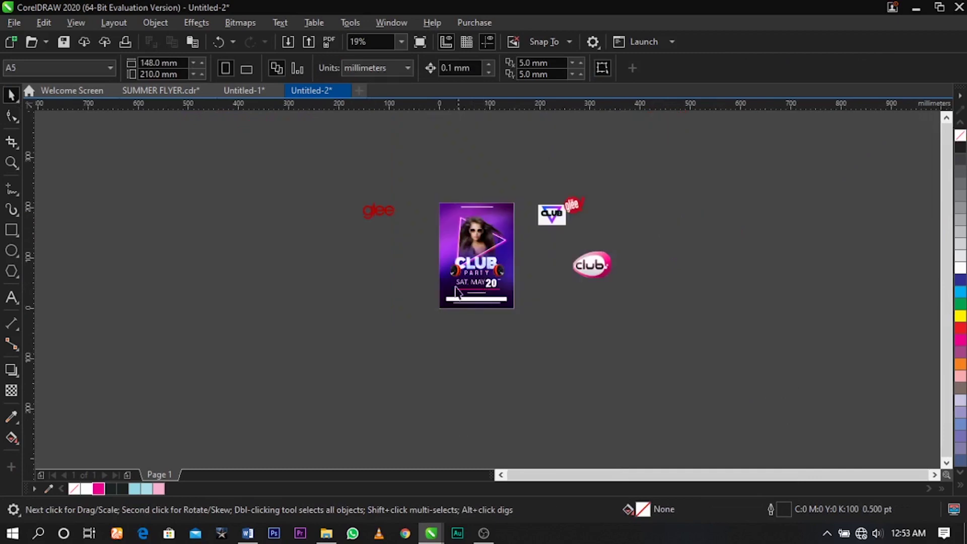
# Step: Gather the four logo images beside the flyer's lower left edge and shrink the two club logos
pyautogui.scroll(2, 469, 275)
pyautogui.moveTo(325, 155); pyautogui.dragTo(414, 280)
pyautogui.moveTo(672, 167); pyautogui.dragTo(575, 320)
pyautogui.moveTo(690, 148); pyautogui.dragTo(438, 303)
pyautogui.moveTo(738, 273); pyautogui.dragTo(487, 316)
pyautogui.press('z')
pyautogui.moveTo(342, 256); pyautogui.dragTo(648, 360)
pyautogui.keyDown('shift'); pyautogui.click(726, 335); pyautogui.keyUp('shift')
pyautogui.moveTo(793, 381); pyautogui.dragTo(419, 227)
pyautogui.moveTo(176, 322); pyautogui.dragTo(176, 325)
pyautogui.click(279, 329)
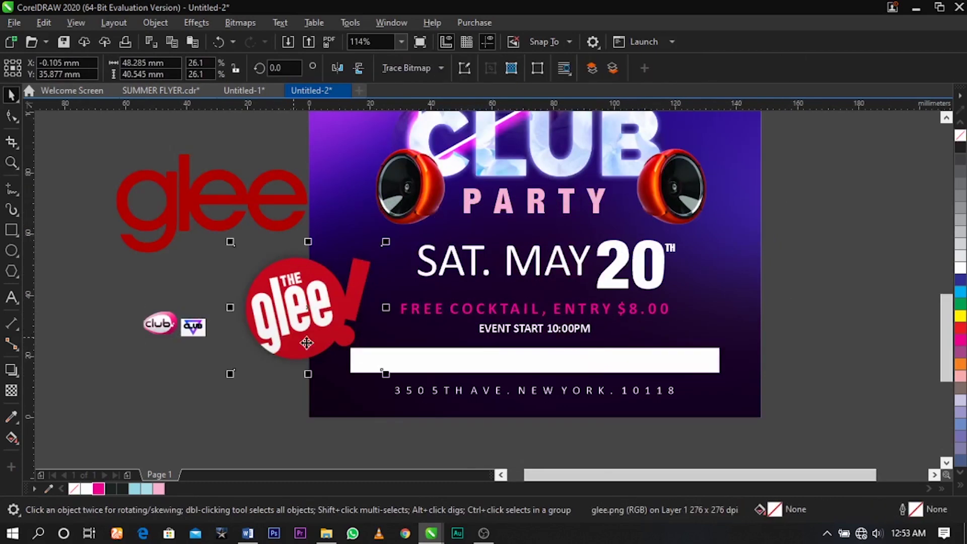
# Step: Shrink the round "the glee!" logo, bring it to the front and place it at the left end of the white bar
pyautogui.moveTo(383, 373); pyautogui.dragTo(362, 365)
pyautogui.scroll(5, 511, 391)
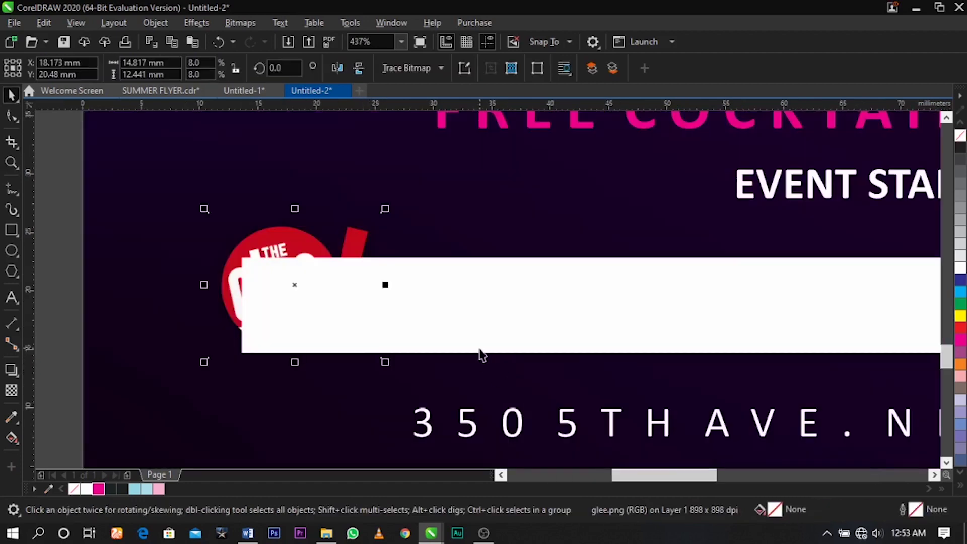
pyautogui.hotkey('shift', 'pageup')
pyautogui.moveTo(392, 205); pyautogui.dragTo(368, 250)
pyautogui.moveTo(307, 302); pyautogui.dragTo(354, 299)
pyautogui.moveTo(382, 246); pyautogui.dragTo(380, 268)
# Step: Place the triangle CLUB logo and the pink club logo on the white bar, following the round glee logo
pyautogui.scroll(-3, 380, 267)
pyautogui.click(76, 247)
pyautogui.moveTo(76, 247); pyautogui.dragTo(422, 286)
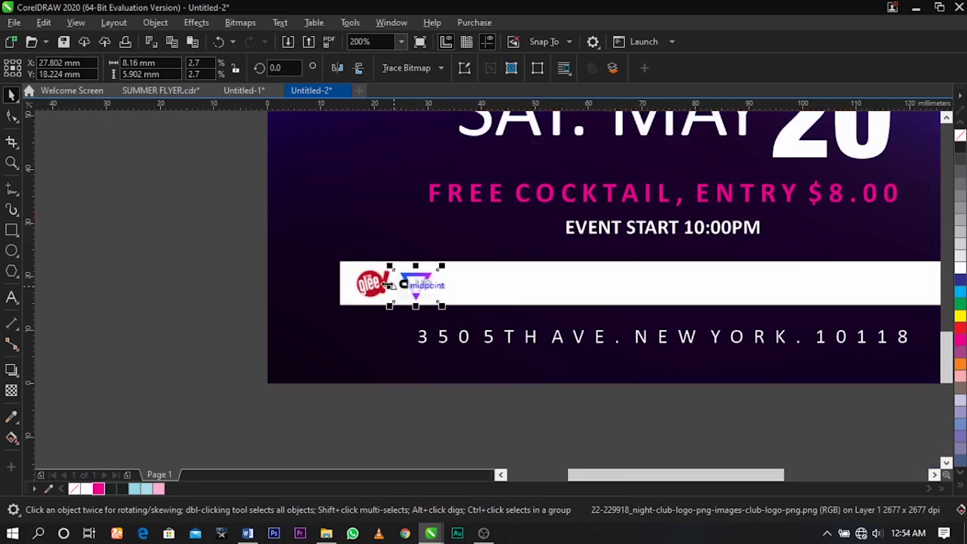
pyautogui.scroll(-3, 385, 284)
pyautogui.moveTo(197, 251); pyautogui.dragTo(430, 283)
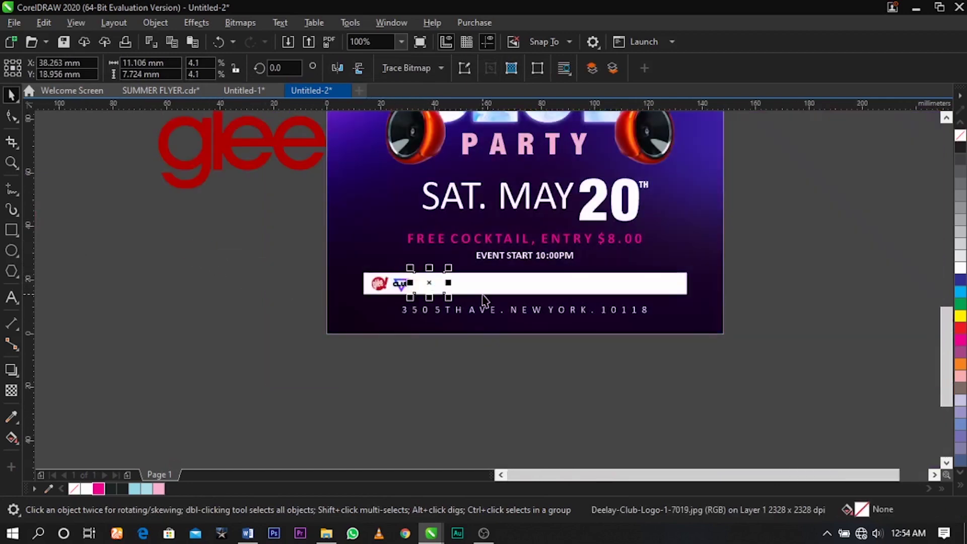
# Step: Shrink the red glee wordmark to about 11 × 6.5 mm and place it on the white bar after the pink club logo
pyautogui.moveTo(327, 179); pyautogui.dragTo(505, 274)
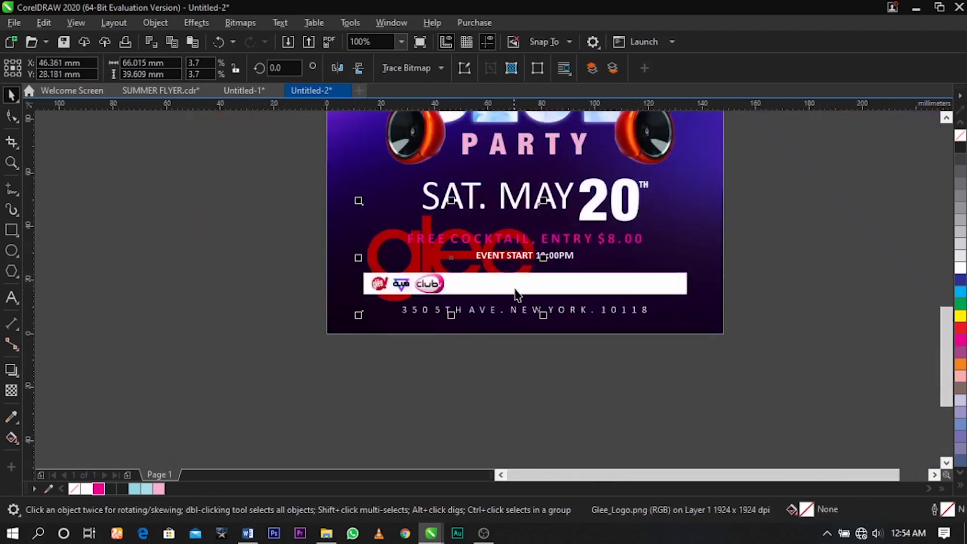
pyautogui.moveTo(543, 315); pyautogui.dragTo(411, 289)
pyautogui.scroll(-2, 419, 300)
pyautogui.press('z')
pyautogui.moveTo(376, 258); pyautogui.dragTo(510, 296)
pyautogui.press('F2')
pyautogui.moveTo(169, 248); pyautogui.dragTo(503, 457)
pyautogui.press('space')
pyautogui.moveTo(375, 242); pyautogui.dragTo(613, 416)
pyautogui.moveTo(682, 433); pyautogui.dragTo(654, 436)
pyautogui.moveTo(631, 401); pyautogui.dragTo(637, 412)
# Step: Reduce the pink club logo slightly and align the triangle CLUB logo with it on the white bar
pyautogui.click(518, 394)
pyautogui.moveTo(534, 428); pyautogui.dragTo(523, 423)
pyautogui.moveTo(469, 405); pyautogui.dragTo(489, 402)
pyautogui.moveTo(411, 405); pyautogui.dragTo(419, 404)
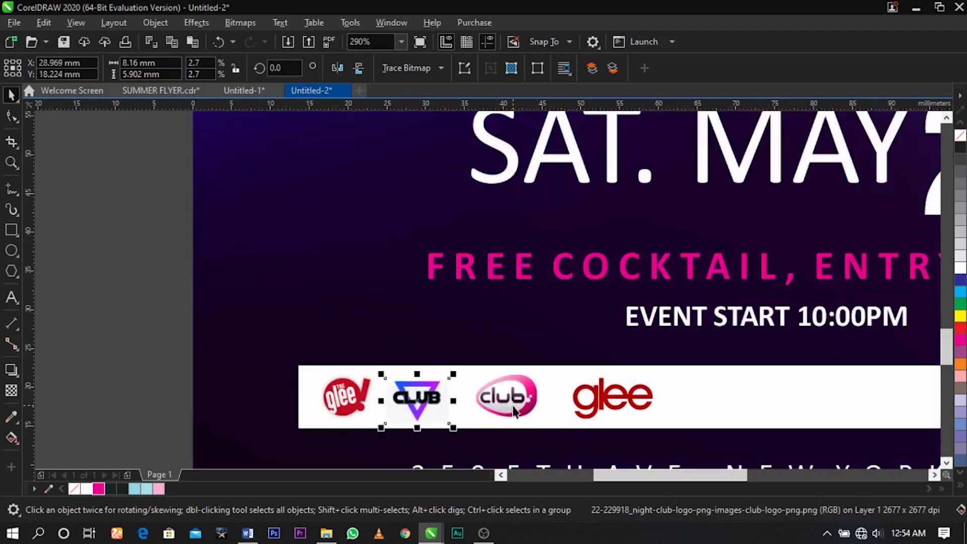
pyautogui.keyDown('shift'); pyautogui.click(512, 407); pyautogui.keyUp('shift')
pyautogui.press('e')
# Step: Even out the gaps between the four logos and shift the whole set slightly right along the white bar
pyautogui.moveTo(597, 409); pyautogui.dragTo(615, 408)
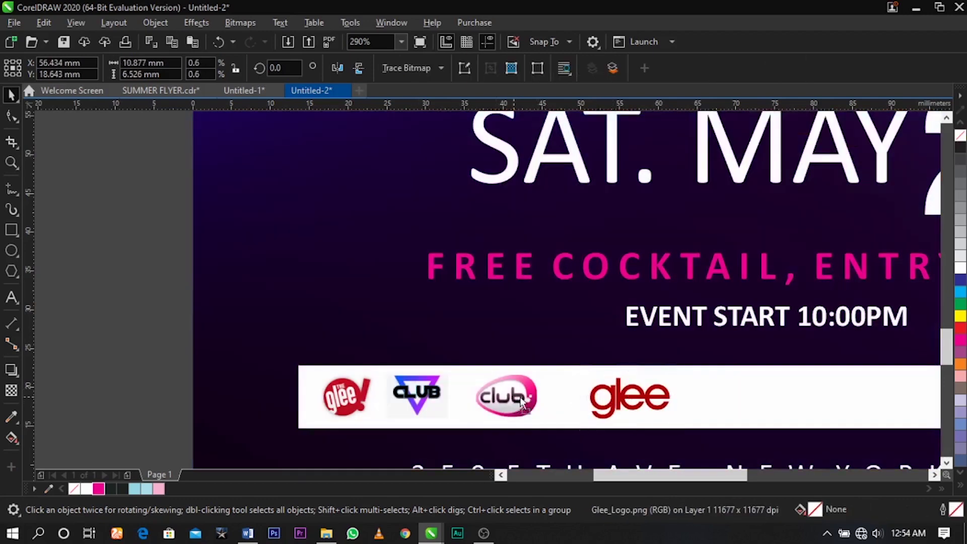
pyautogui.moveTo(509, 398); pyautogui.dragTo(531, 398)
pyautogui.moveTo(415, 394); pyautogui.dragTo(434, 394)
pyautogui.scroll(-2, 397, 373)
pyautogui.moveTo(257, 353); pyautogui.dragTo(559, 403)
pyautogui.press('z')
pyautogui.moveTo(321, 336); pyautogui.dragTo(860, 447)
pyautogui.press('space')
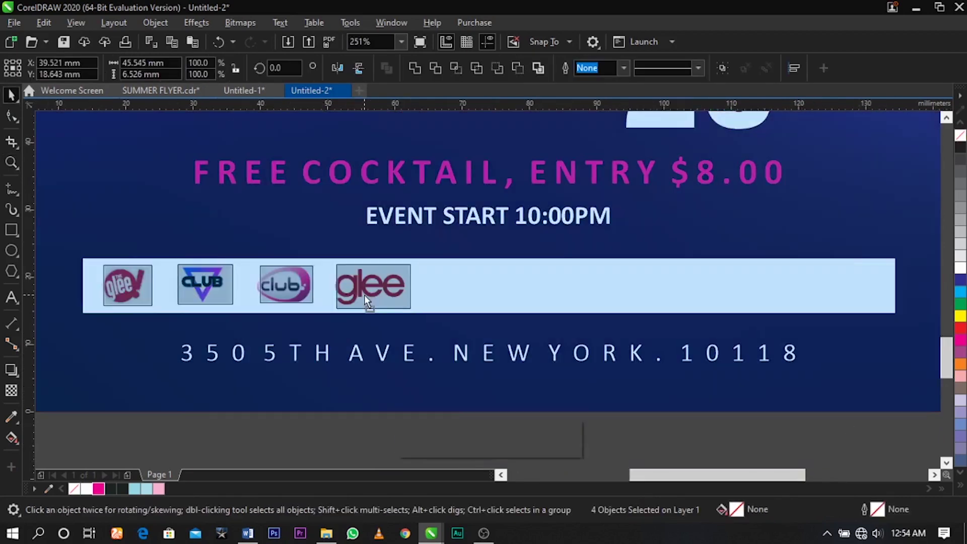
pyautogui.moveTo(366, 295); pyautogui.dragTo(381, 284)
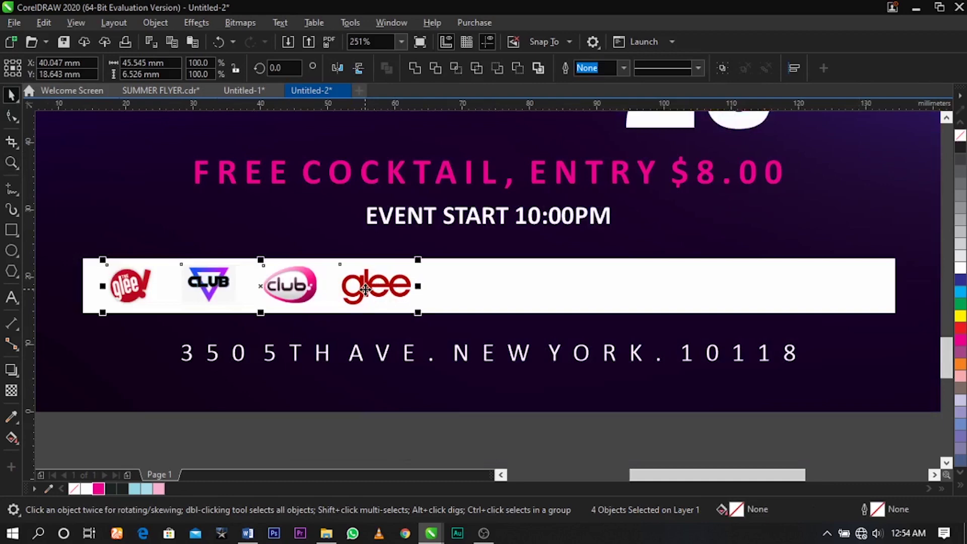
# Step: Duplicate the set of four logos onto the right part of the white bar, directly after the originals
pyautogui.moveTo(293, 287); pyautogui.dragTo(608, 301)
pyautogui.rightClick(608, 301)
pyautogui.scroll(-1, 600, 298)
pyautogui.press('z')
pyautogui.moveTo(263, 258); pyautogui.dragTo(867, 360)
pyautogui.press('space')
pyautogui.moveTo(886, 238); pyautogui.dragTo(459, 291)
pyautogui.scroll(2, 499, 265)
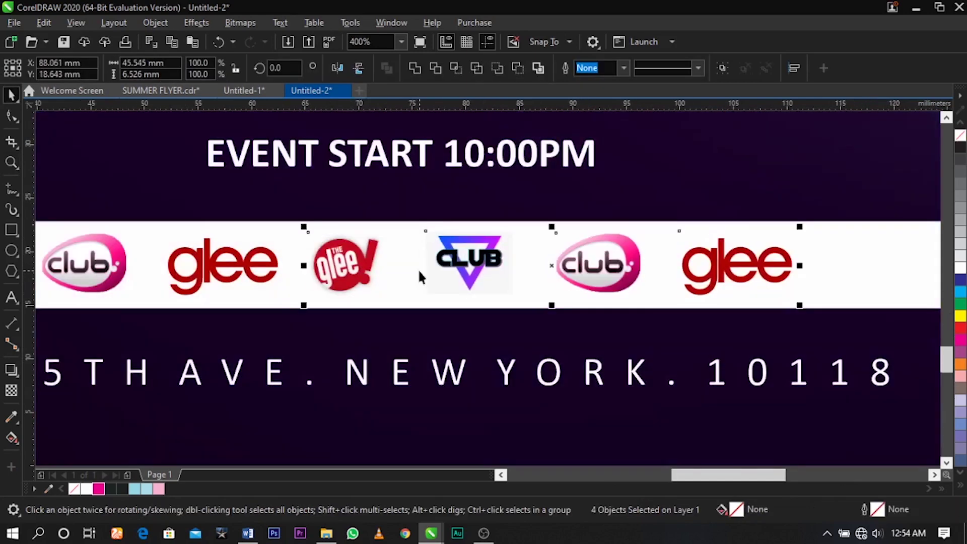
# Step: Select all eight logos and spread the row to about 106 mm wide along the white bar
pyautogui.scroll(-2, 420, 275)
pyautogui.moveTo(847, 262); pyautogui.dragTo(97, 302)
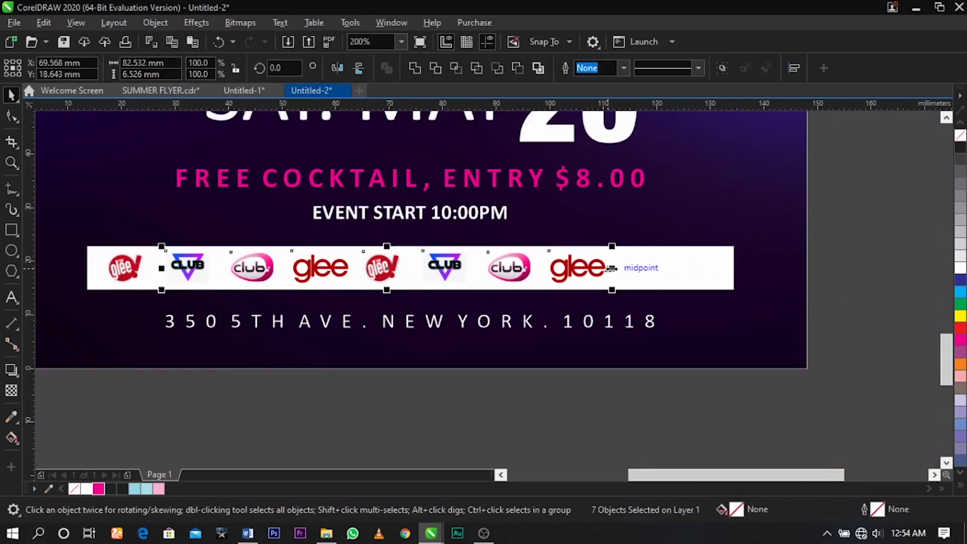
pyautogui.moveTo(882, 220); pyautogui.dragTo(101, 328)
pyautogui.moveTo(616, 248); pyautogui.dragTo(674, 264)
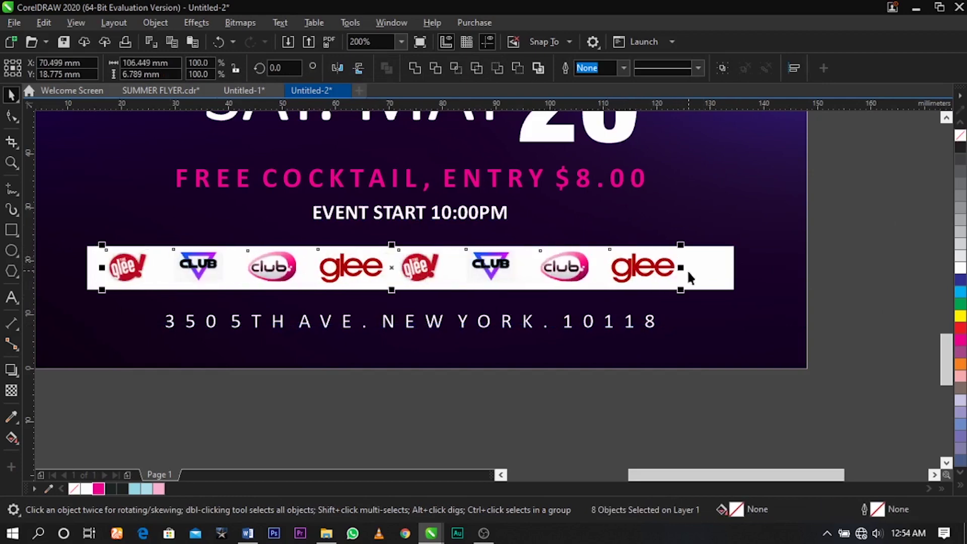
# Step: Group the eight logos and centre the group horizontally on the white bar
pyautogui.hotkey('ctrl', 'g')
pyautogui.keyDown('shift'); pyautogui.click(700, 268); pyautogui.keyUp('shift')
pyautogui.press('c')
pyautogui.click(860, 283)
pyautogui.press('F4')
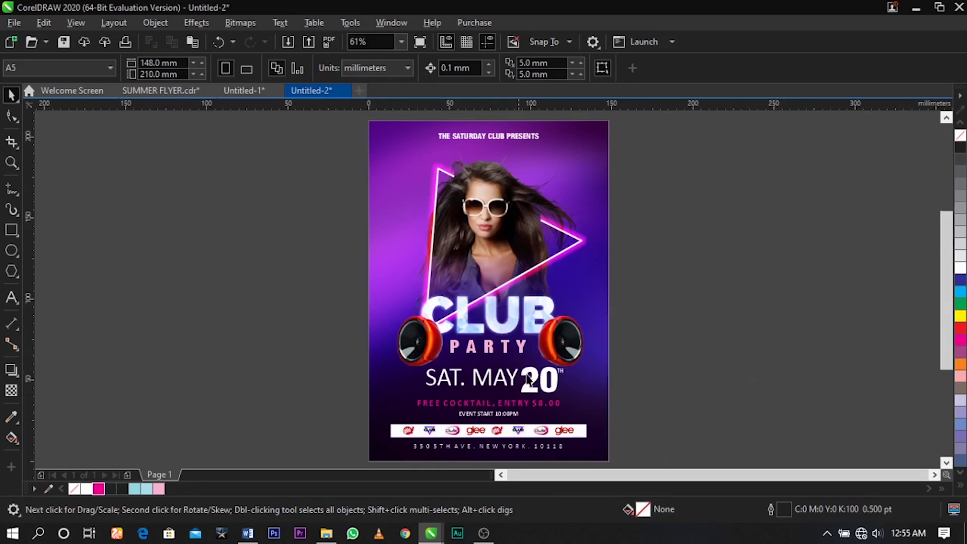
# Step: Reduce the "SAT. MAY 20TH" date line and import the orange and blue lens flares beside the flyer
pyautogui.moveTo(335, 314); pyautogui.dragTo(633, 458)
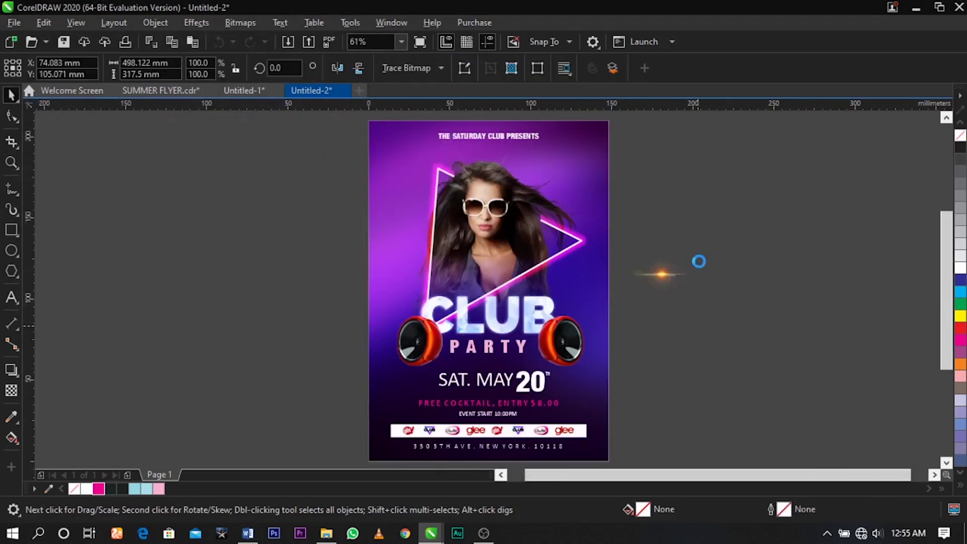
pyautogui.moveTo(706, 241); pyautogui.dragTo(765, 299)
pyautogui.click(677, 292)
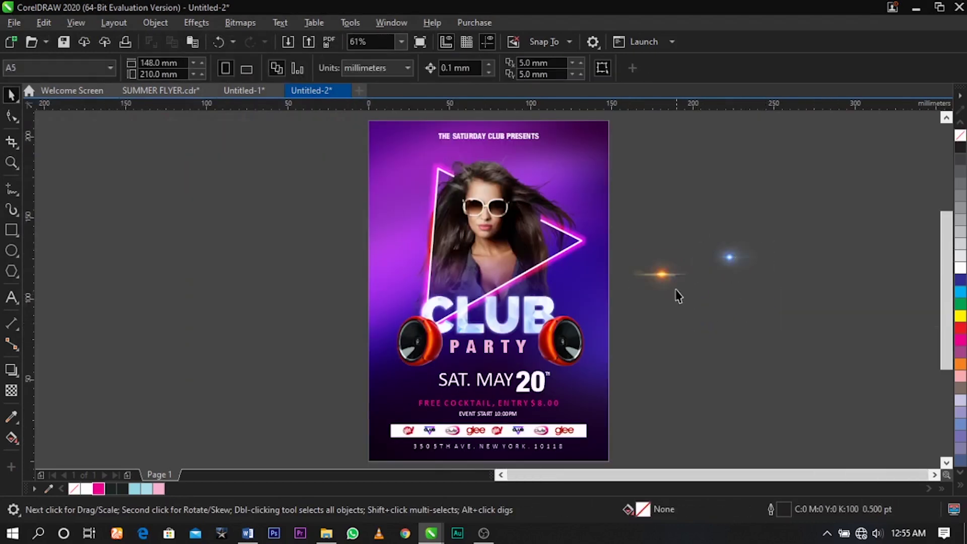
# Step: Move the blue lens flare onto the lower left of the CLUB title and resize it to about 97 × 54 mm
pyautogui.click(733, 261)
pyautogui.moveTo(736, 258); pyautogui.dragTo(443, 324)
pyautogui.press('F2')
pyautogui.moveTo(328, 283); pyautogui.dragTo(677, 410)
pyautogui.moveTo(433, 298); pyautogui.dragTo(607, 356)
pyautogui.moveTo(424, 279); pyautogui.dragTo(488, 299)
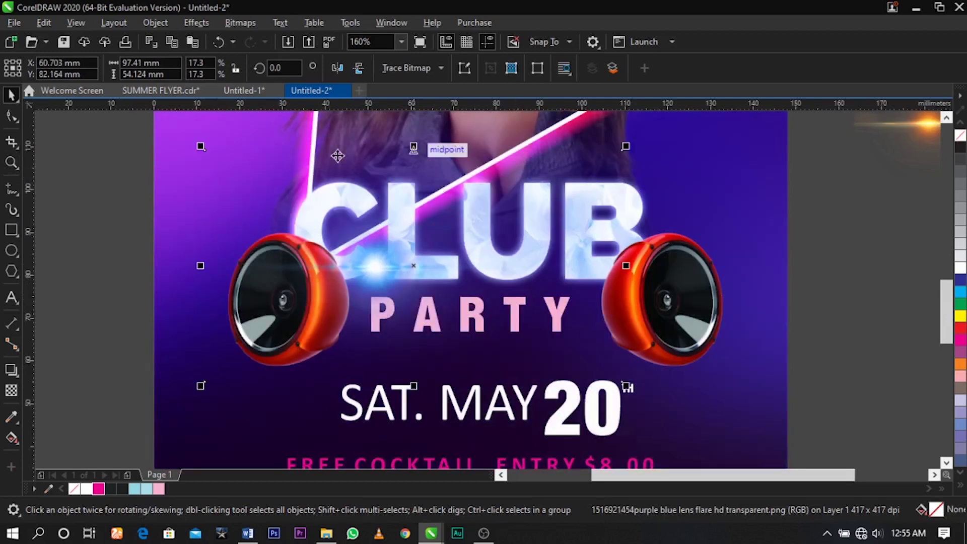
# Step: Set the blue flare's transparency merge mode to Screen and enlarge the flare to about 172 × 96 mm
pyautogui.click(16, 394)
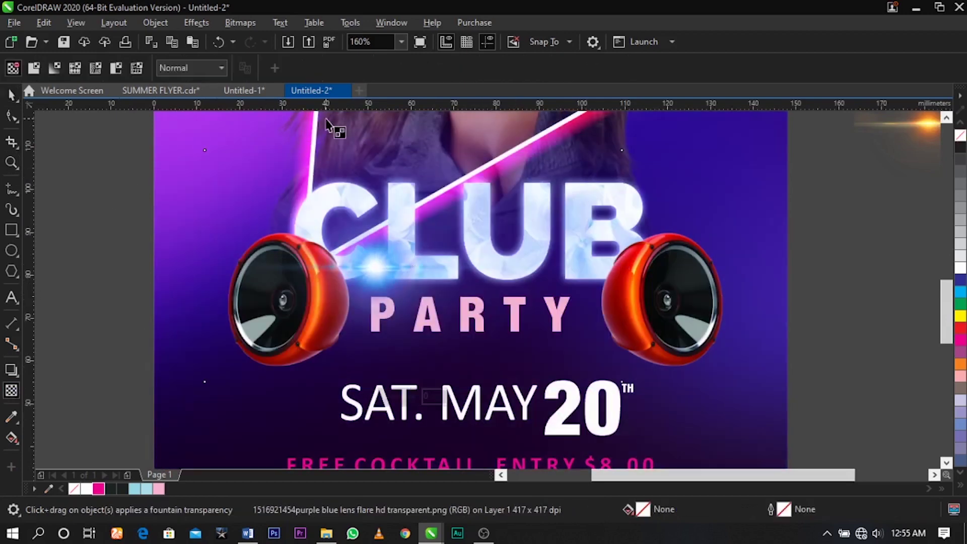
pyautogui.click(188, 70)
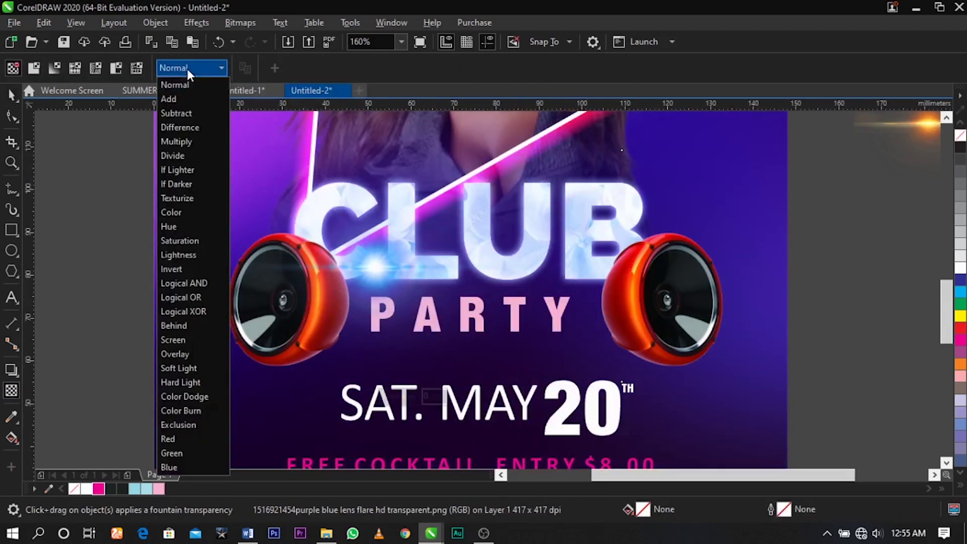
pyautogui.click(189, 339)
pyautogui.scroll(-3, 367, 255)
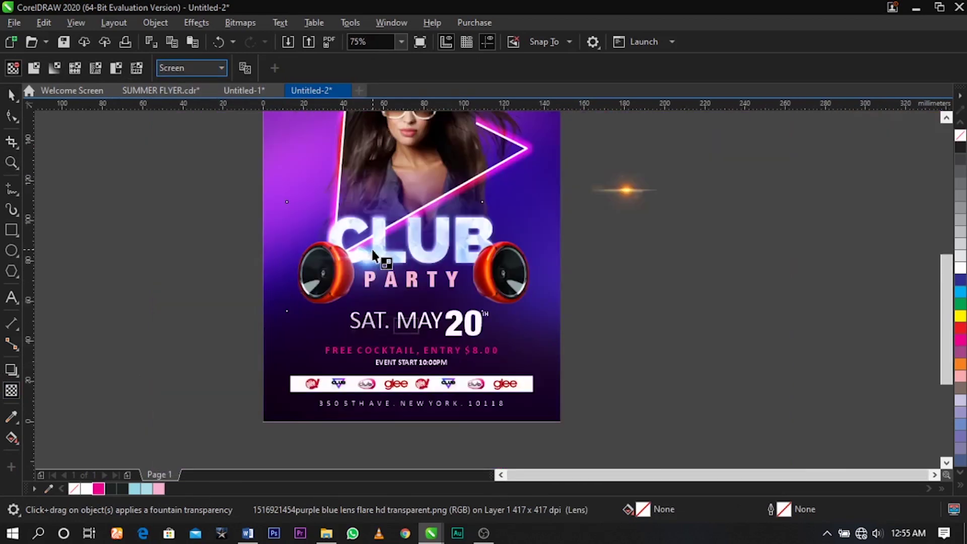
pyautogui.press('space')
pyautogui.moveTo(504, 215); pyautogui.dragTo(512, 216)
pyautogui.moveTo(564, 352); pyautogui.dragTo(570, 356)
# Step: Copy the blue flare to the right end of the CLUB title and trim the flare overhang to the flyer's edge
pyautogui.moveTo(412, 298); pyautogui.dragTo(497, 268)
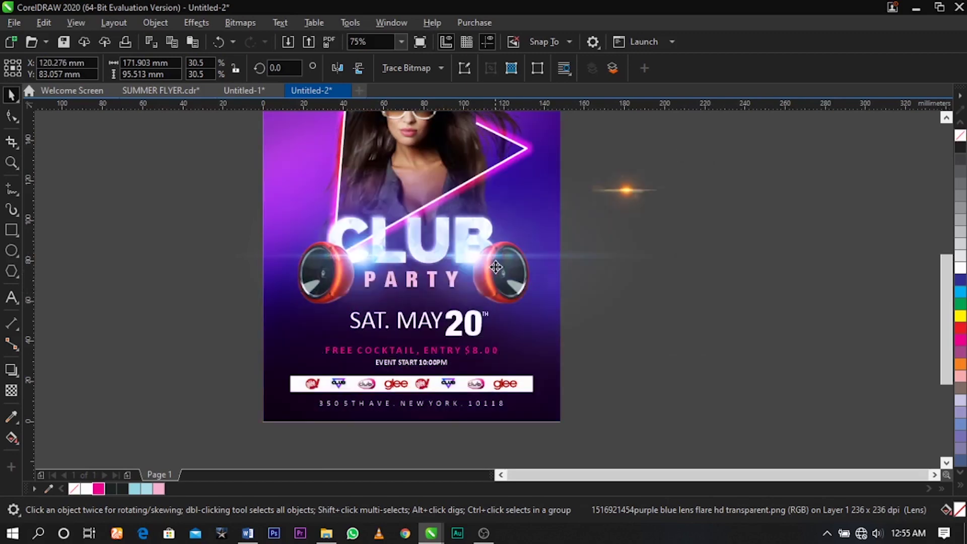
pyautogui.click(495, 266)
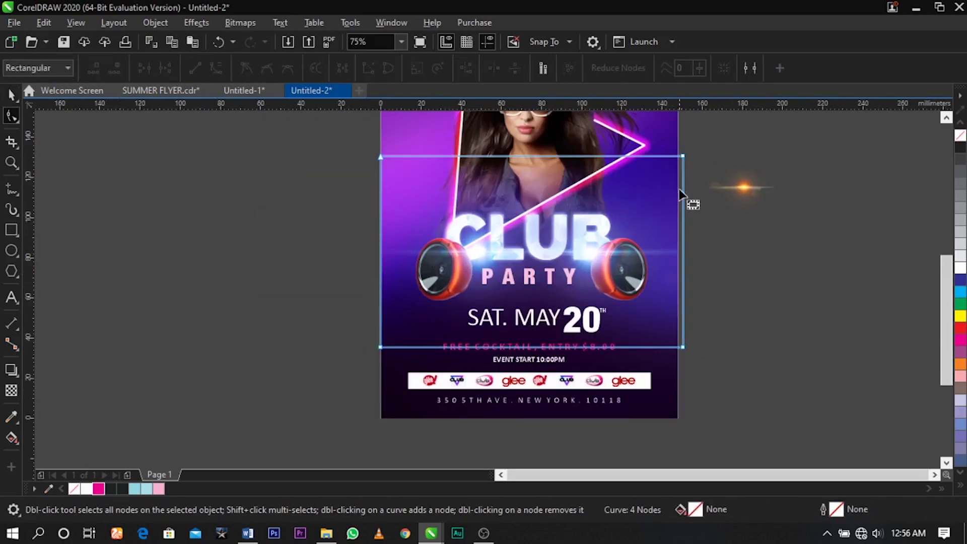
pyautogui.moveTo(712, 138); pyautogui.dragTo(631, 347)
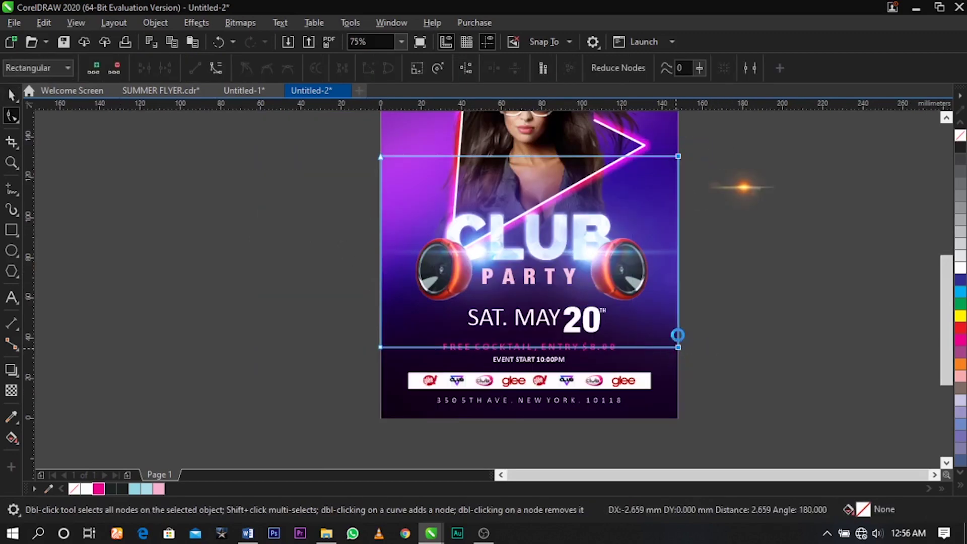
pyautogui.press('space')
# Step: Place the orange lens flare on the flyer between PARTY and the date line
pyautogui.moveTo(743, 194); pyautogui.dragTo(488, 305)
pyautogui.press('z')
pyautogui.moveTo(365, 206); pyautogui.dragTo(626, 353)
pyautogui.press('space')
pyautogui.click(483, 358)
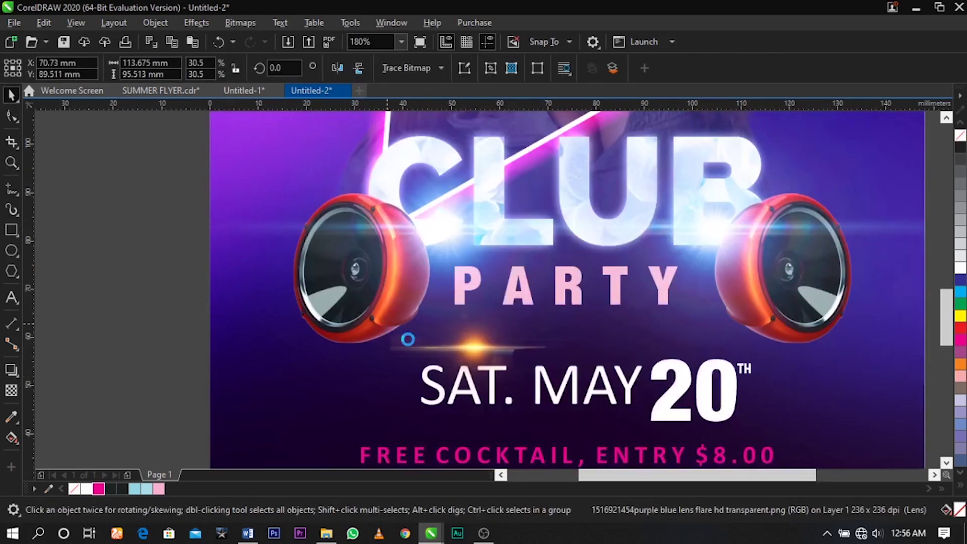
pyautogui.moveTo(133, 283); pyautogui.dragTo(422, 398)
pyautogui.moveTo(108, 228); pyautogui.dragTo(596, 435)
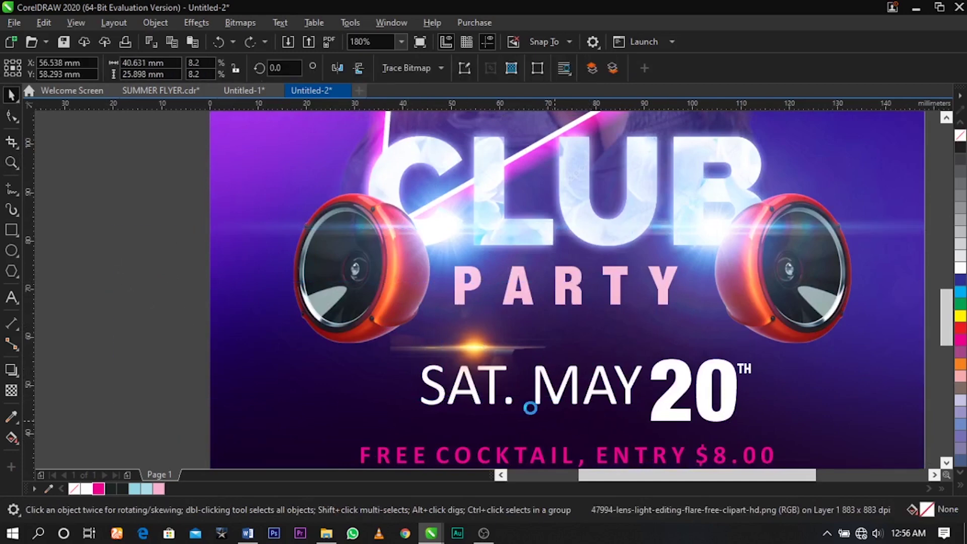
# Step: Move the orange flare to the lower edge of the left speaker and enlarge it
pyautogui.moveTo(485, 350); pyautogui.dragTo(385, 327)
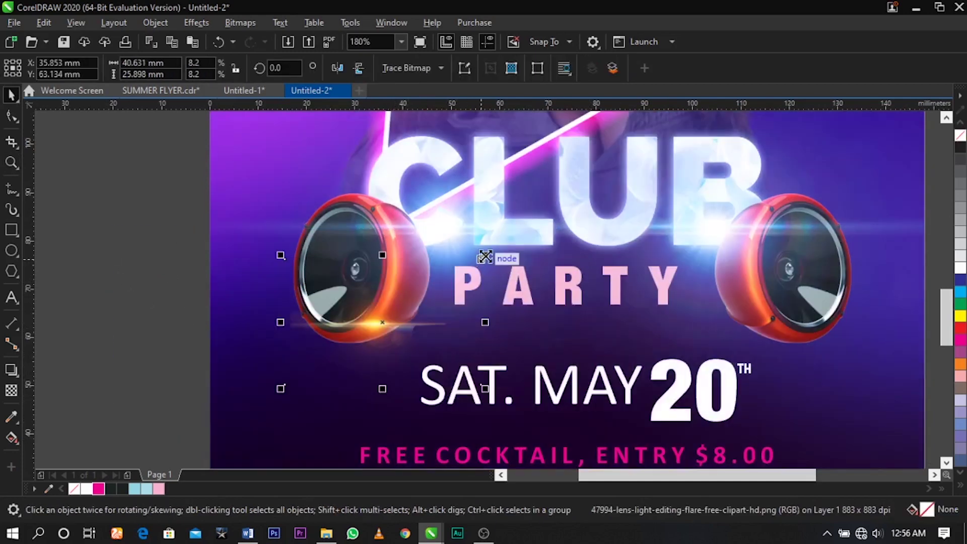
pyautogui.moveTo(486, 256); pyautogui.dragTo(510, 240)
pyautogui.moveTo(438, 341); pyautogui.dragTo(422, 349)
# Step: Set the orange flare's merge mode to Screen and enlarge it to about 59 × 38 mm at the left speaker's base
pyautogui.click(11, 390)
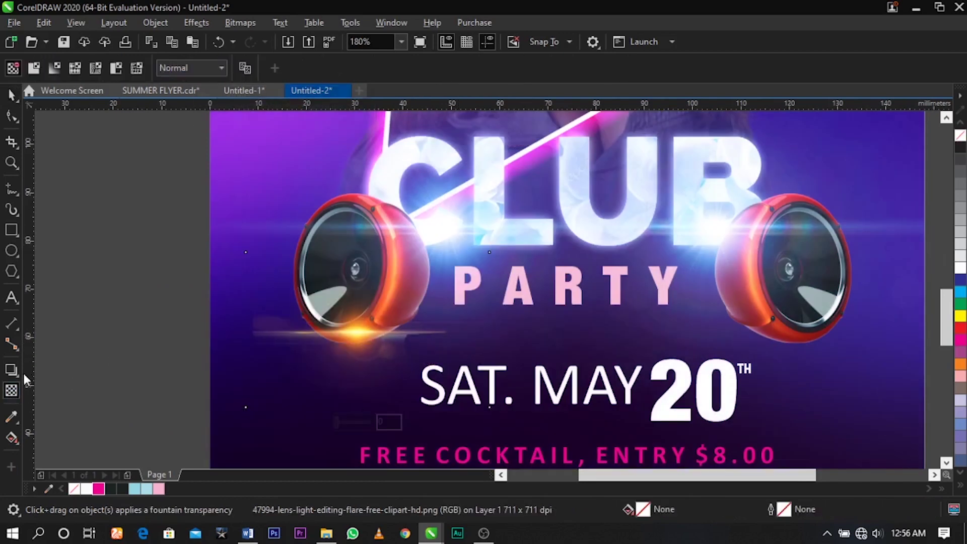
pyautogui.click(200, 74)
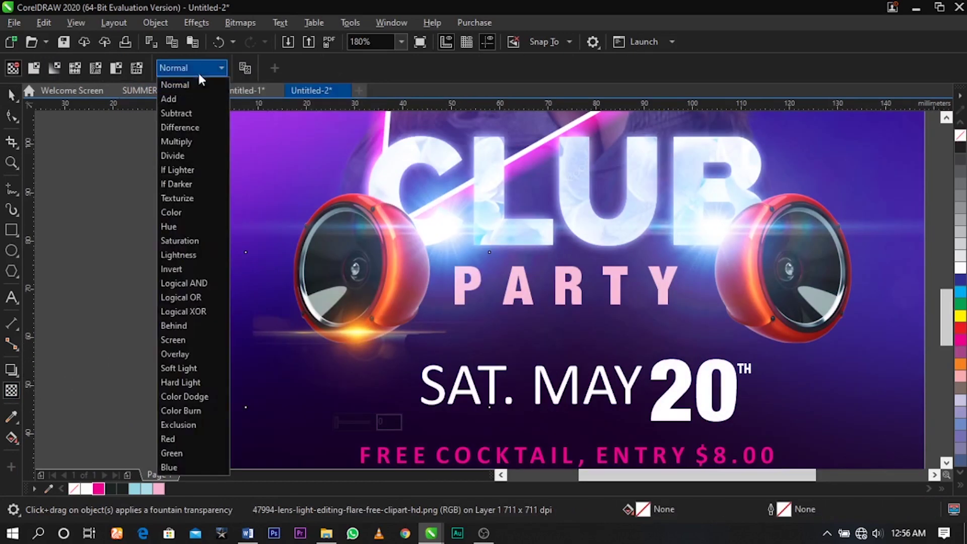
pyautogui.click(190, 338)
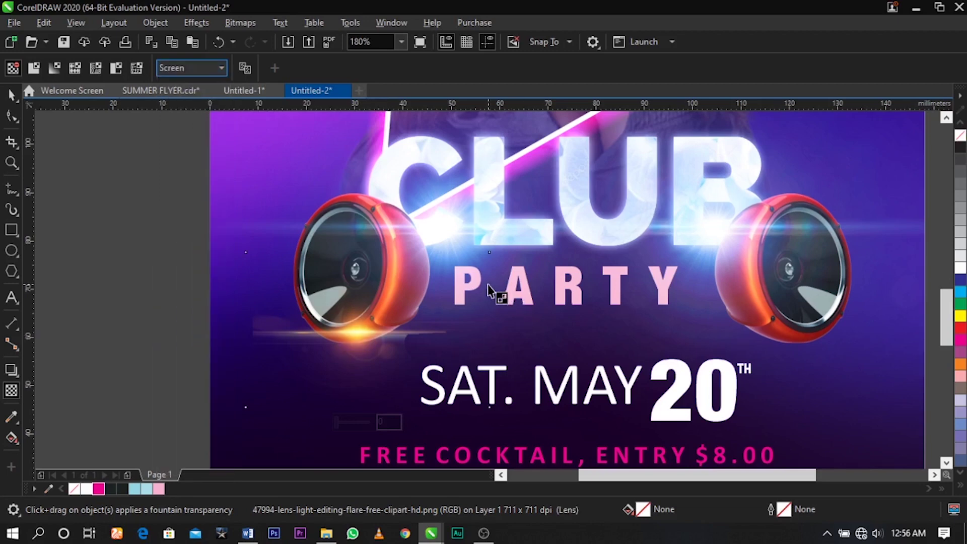
pyautogui.moveTo(384, 343)
pyautogui.mouseDown()
pyautogui.moveTo(430, 343)
pyautogui.moveTo(353, 343)
pyautogui.mouseUp()
pyautogui.press('space')
pyautogui.moveTo(242, 410); pyautogui.dragTo(211, 426)
pyautogui.moveTo(284, 389); pyautogui.dragTo(268, 384)
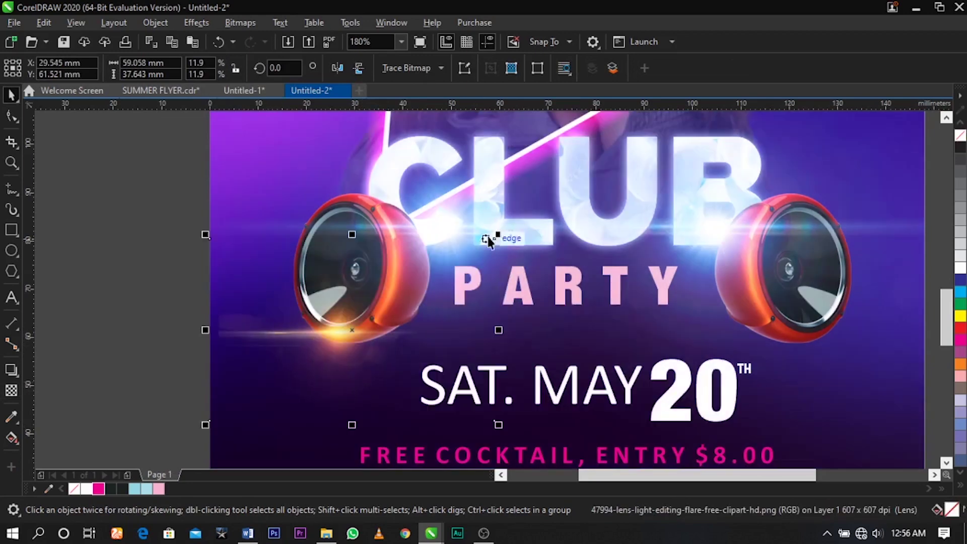
# Step: Open the background PowerClip's contents and draw a straight diagonal line, about 18 × 30 mm, from the woman's forehead up past her hair
pyautogui.scroll(-1, 523, 161)
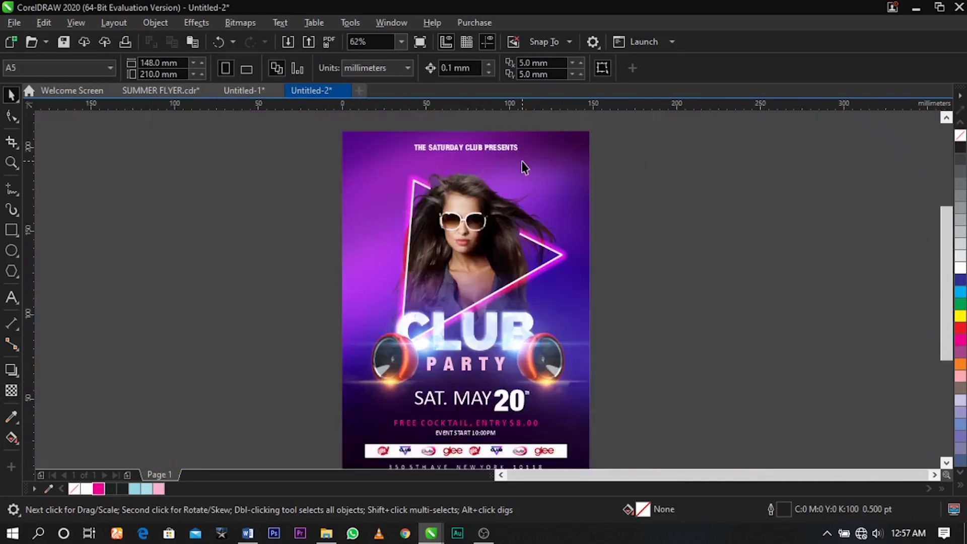
pyautogui.scroll(1, 522, 161)
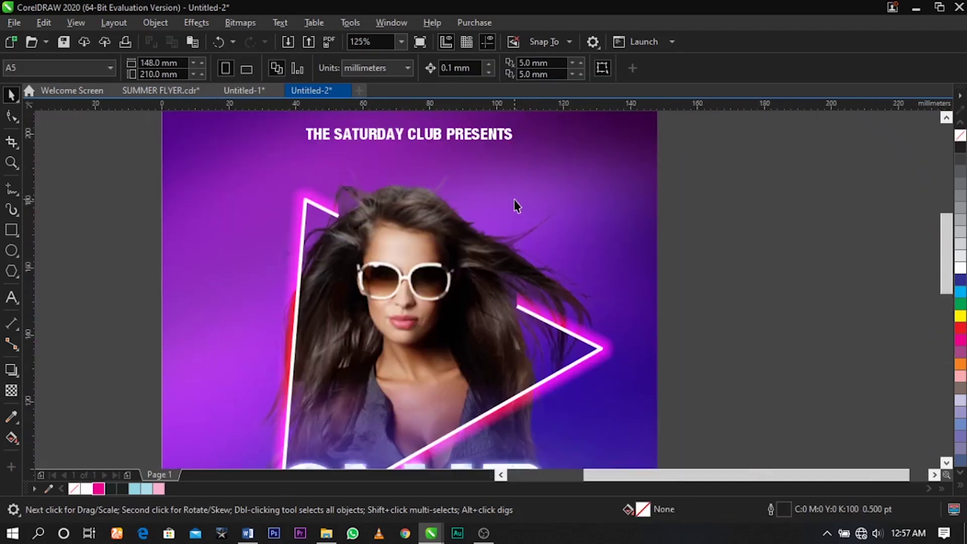
pyautogui.keyDown('ctrl'); pyautogui.click(556, 176); pyautogui.keyUp('ctrl')
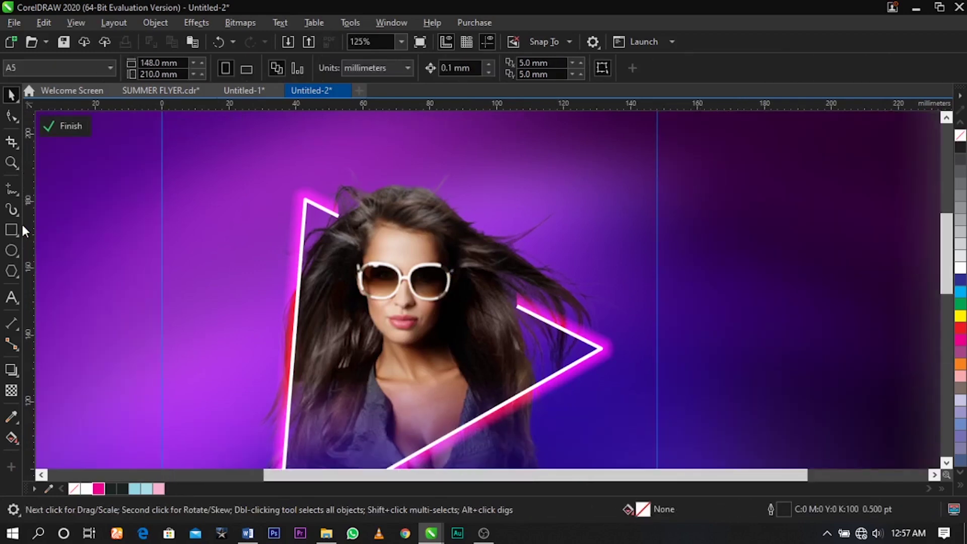
pyautogui.click(12, 192)
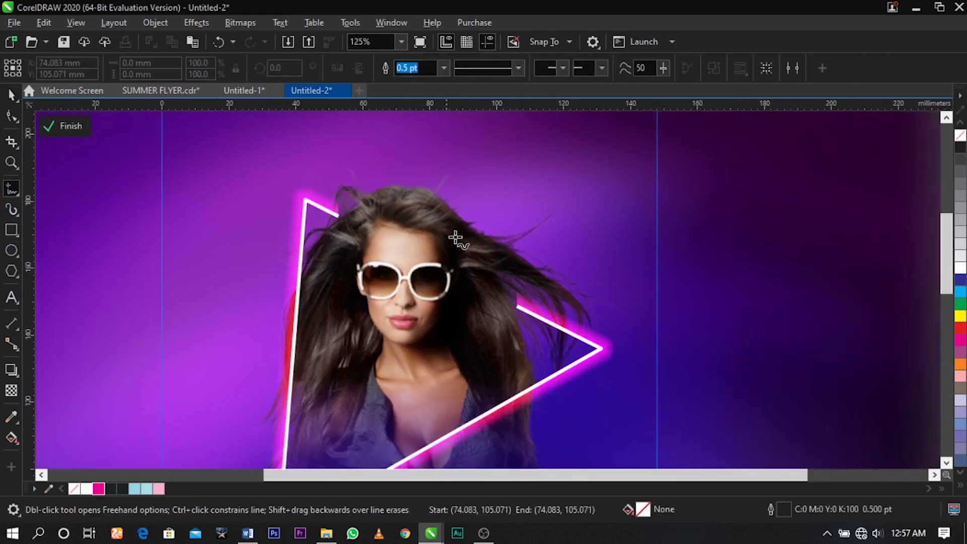
pyautogui.click(414, 252)
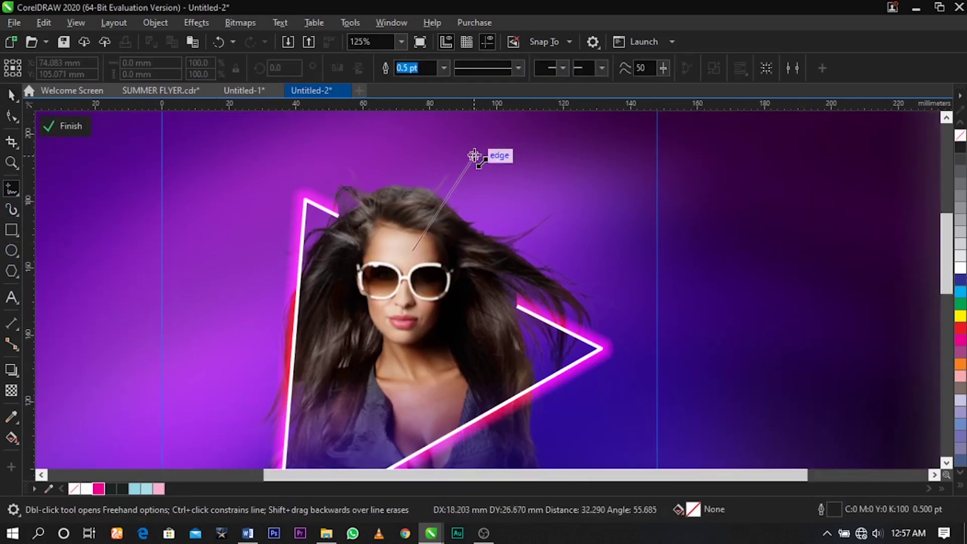
pyautogui.click(475, 147)
# Step: Shift the diagonal line slightly left and enlarge it to about 20 × 33 mm
pyautogui.press('space')
pyautogui.moveTo(464, 180); pyautogui.dragTo(456, 179)
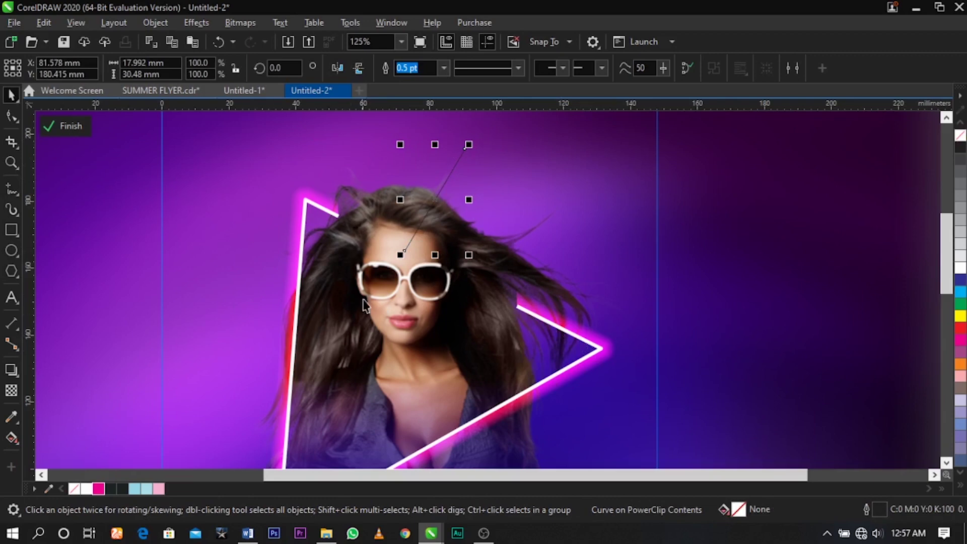
pyautogui.moveTo(472, 145); pyautogui.dragTo(476, 134)
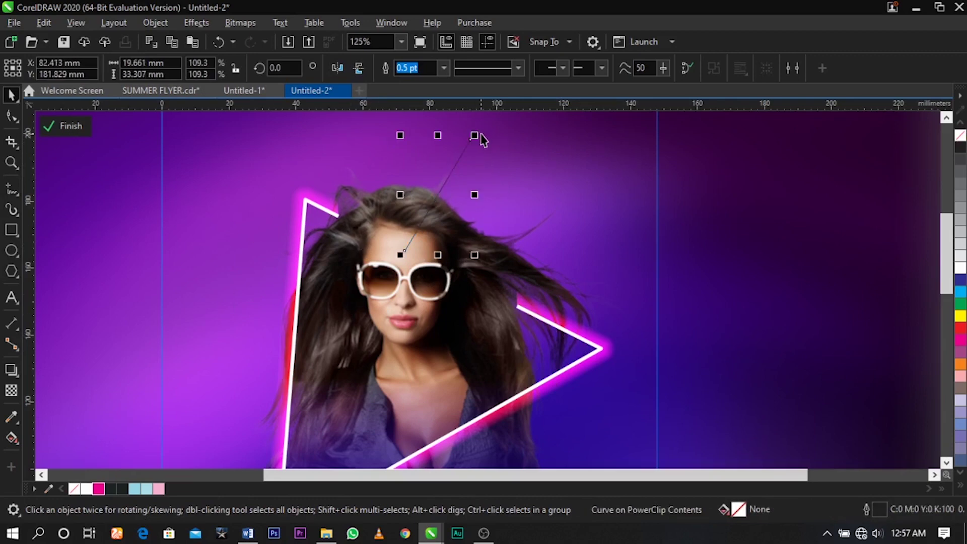
pyautogui.press('F12')
pyautogui.click(683, 145)
pyautogui.press('F12')
pyautogui.click(396, 214)
pyautogui.press('Escape')
pyautogui.press('Escape')
# Step: Move the diagonal line slightly upward and colour its outline white
pyautogui.click(441, 189)
pyautogui.moveTo(440, 189); pyautogui.dragTo(441, 186)
pyautogui.rightClick(960, 270)
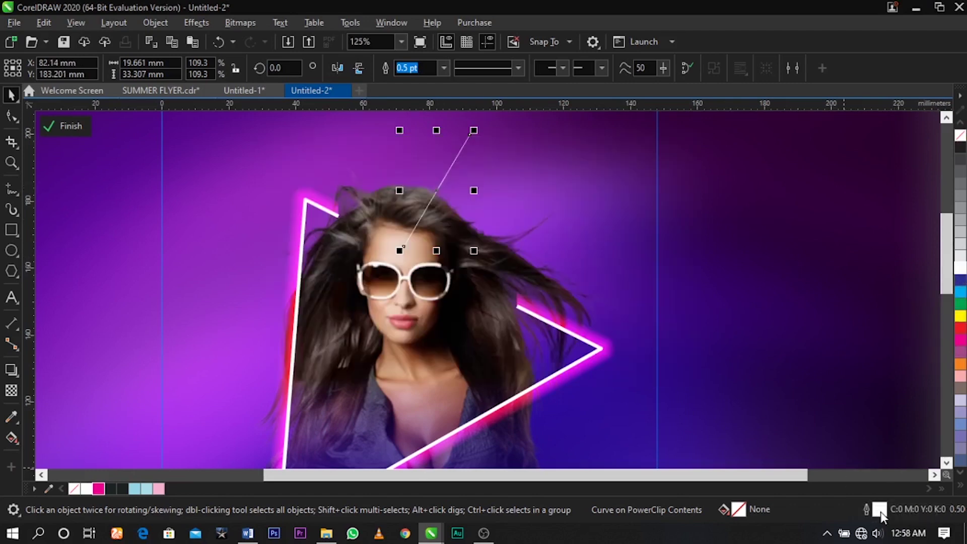
# Step: Set the diagonal line's outline width to 3 pt
pyautogui.press('F12')
pyautogui.press('Escape')
pyautogui.press('F12')
pyautogui.click(396, 214)
pyautogui.click(395, 303)
pyautogui.press('Return')
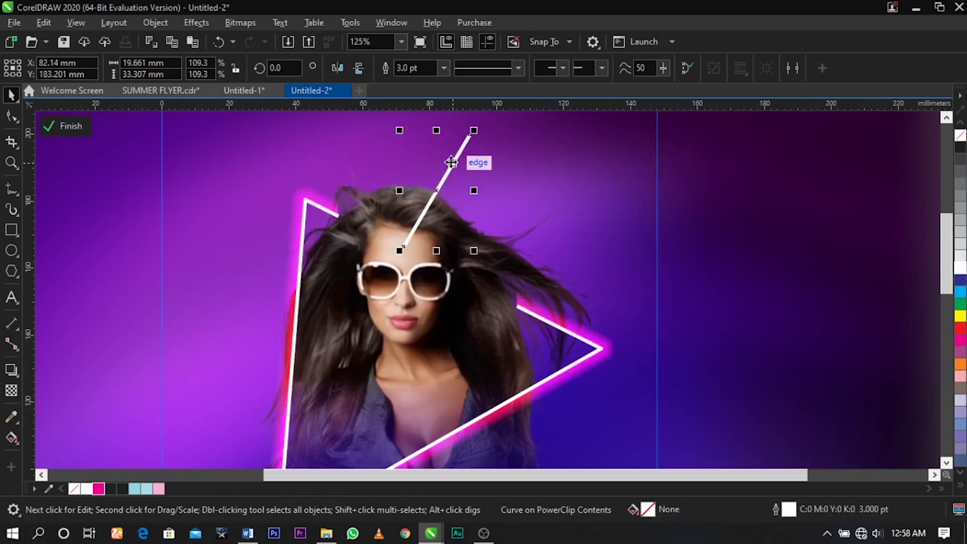
# Step: Thicken the diagonal line's outline to 16 pt
pyautogui.doubleClick(878, 509)
pyautogui.click(398, 214)
pyautogui.click(383, 350)
pyautogui.press('Return')
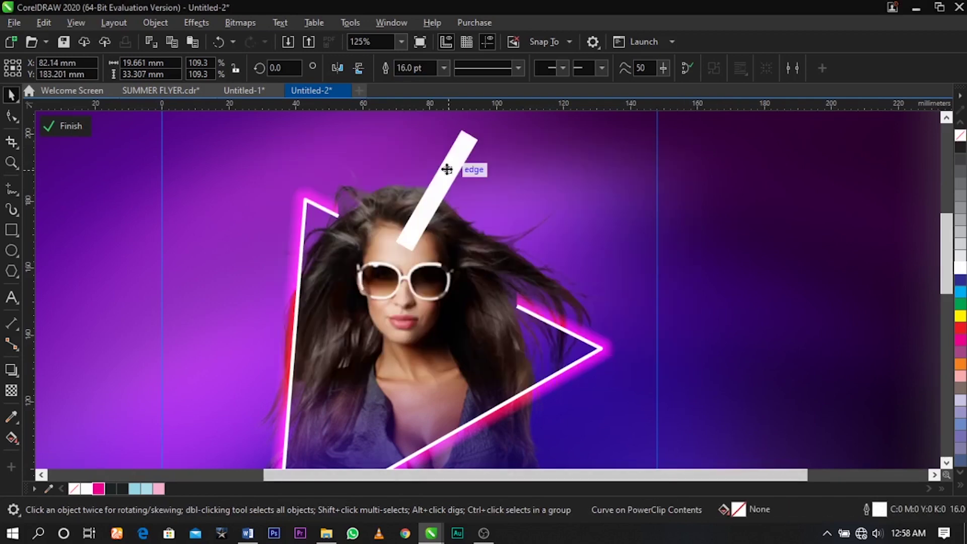
# Step: Colour the thick diagonal line's outline magenta and apply a Feather effect of width 42 in Linear mode
pyautogui.rightClick(961, 348)
pyautogui.click(196, 22)
pyautogui.click(456, 151)
pyautogui.click(196, 23)
pyautogui.moveTo(222, 109)
pyautogui.click(330, 124)
pyautogui.moveTo(343, 214); pyautogui.dragTo(299, 259)
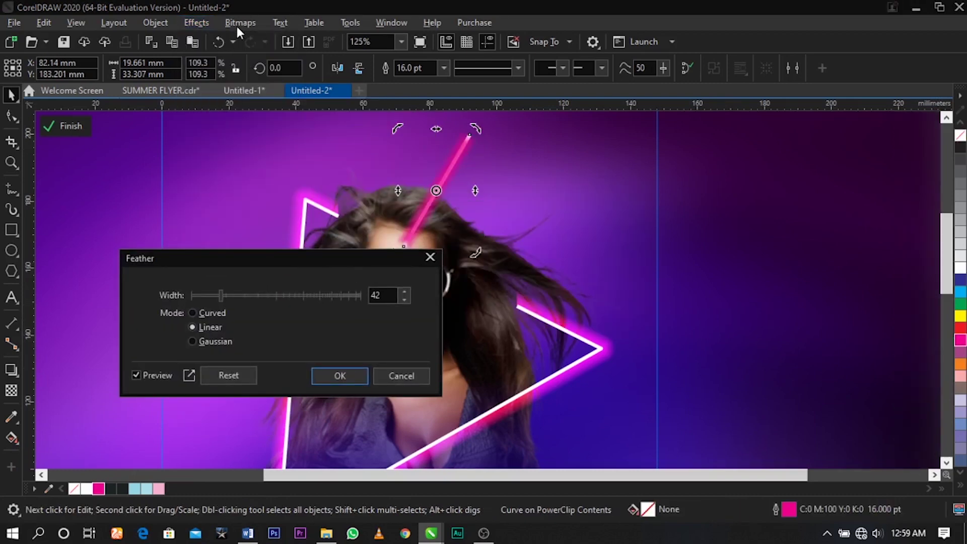
pyautogui.moveTo(356, 259); pyautogui.dragTo(278, 182)
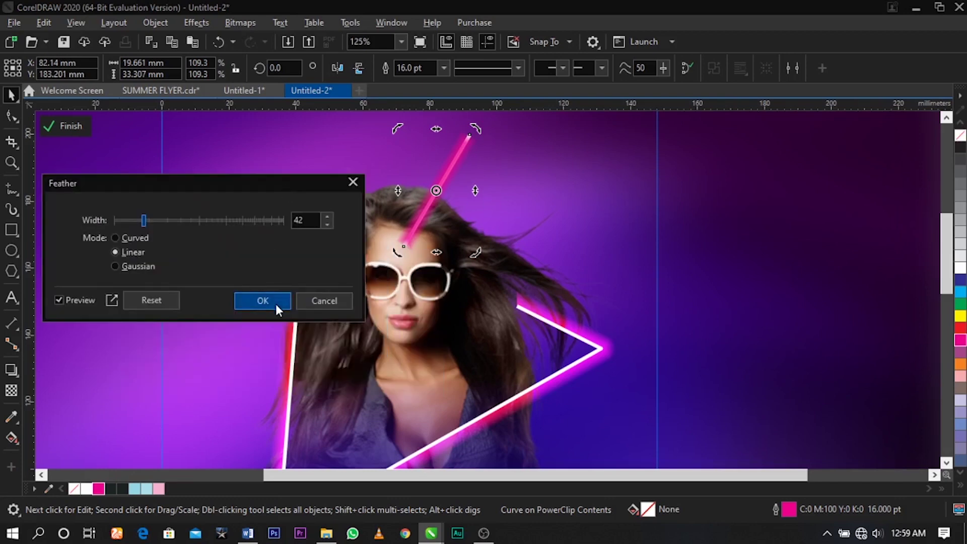
pyautogui.click(276, 304)
# Step: Convert the feathered magenta line to a bitmap and change its transparency merge mode
pyautogui.click(240, 23)
pyautogui.click(267, 38)
pyautogui.click(496, 345)
pyautogui.click(9, 394)
pyautogui.click(191, 68)
pyautogui.click(201, 398)
# Step: Send the glowing diagonal line back behind the woman and reposition it by her hair above the triangle
pyautogui.press('space')
pyautogui.scroll(1, 448, 174)
pyautogui.keyDown('shift'); pyautogui.click(447, 174); pyautogui.keyUp('shift')
pyautogui.scroll(-1, 447, 174)
pyautogui.hotkey('ctrl', 'pagedown')
pyautogui.moveTo(452, 162); pyautogui.dragTo(481, 237)
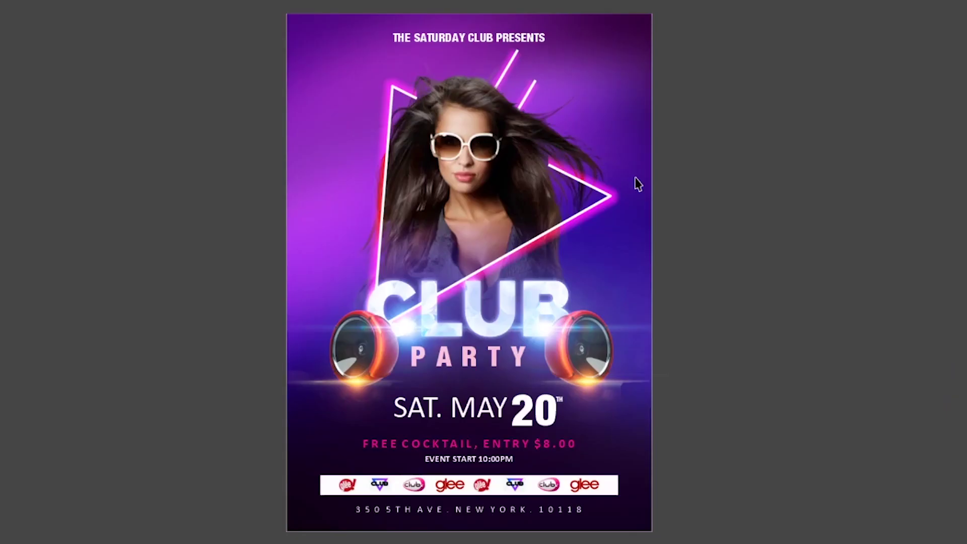